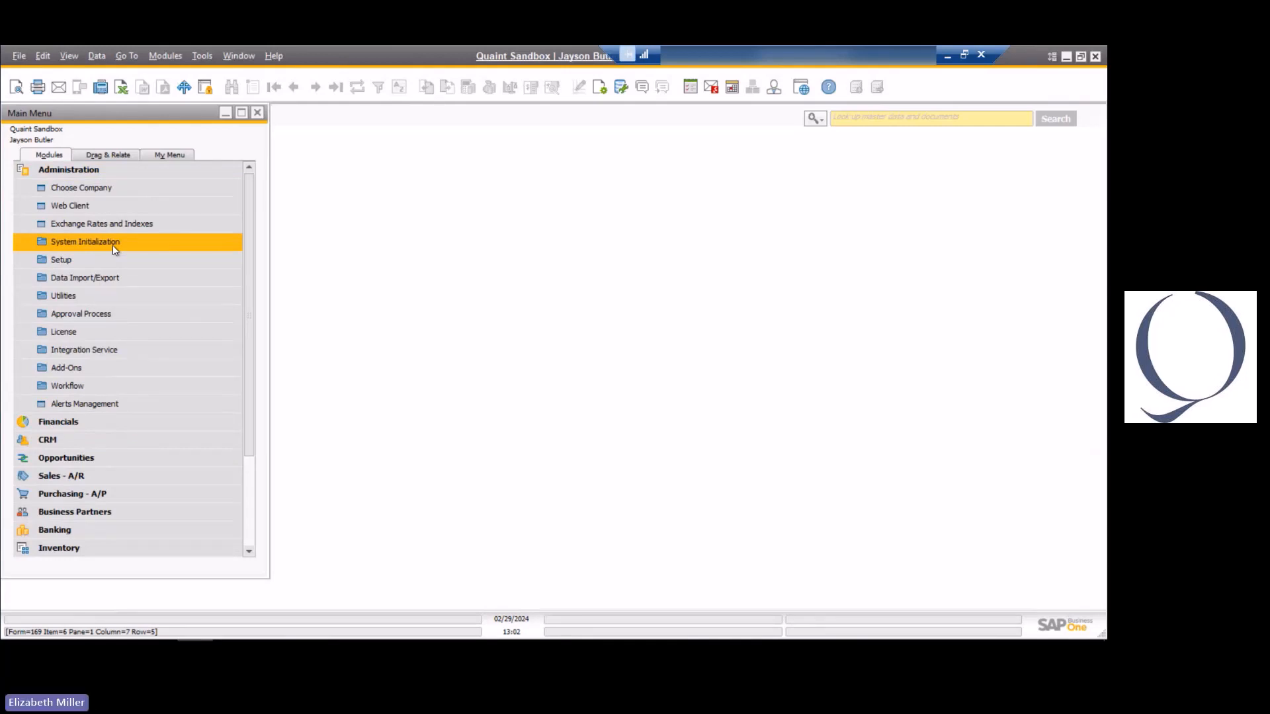
# - Review the budget options and the Hide Functions options in the system's General Settings, leaving them without changes
pyautogui.click(112, 243)
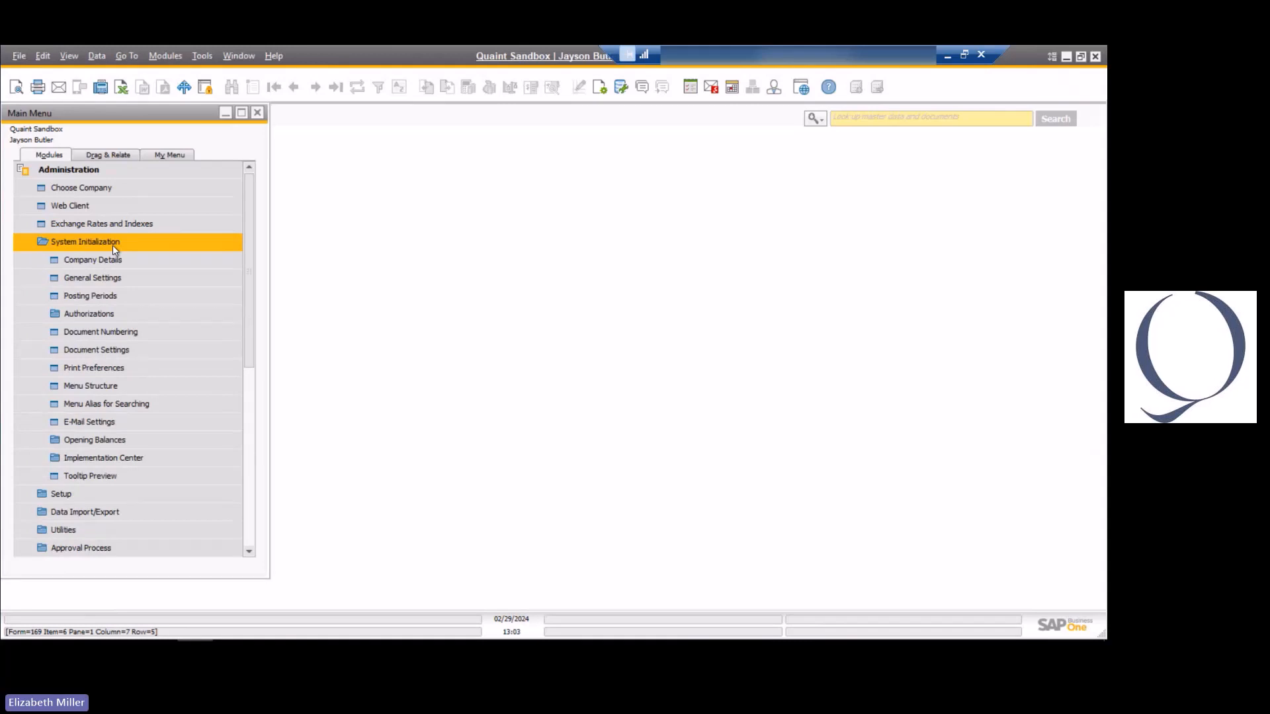
pyautogui.click(106, 278)
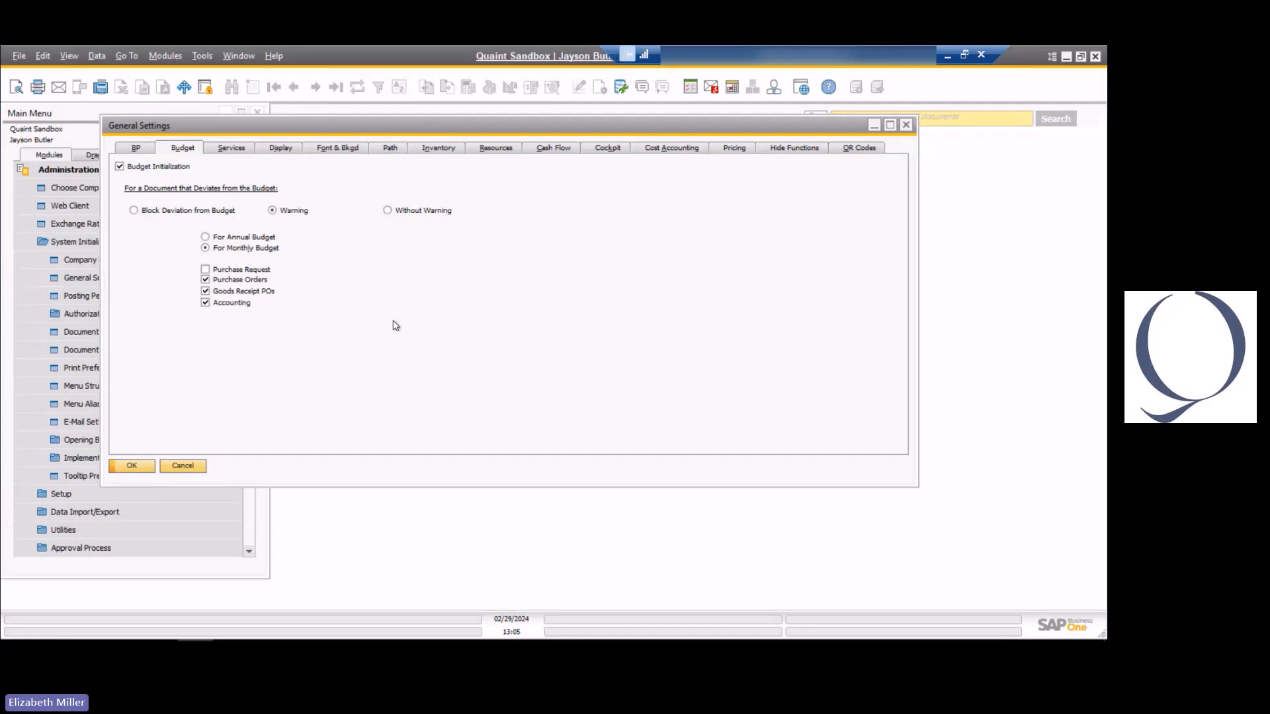
pyautogui.click(781, 153)
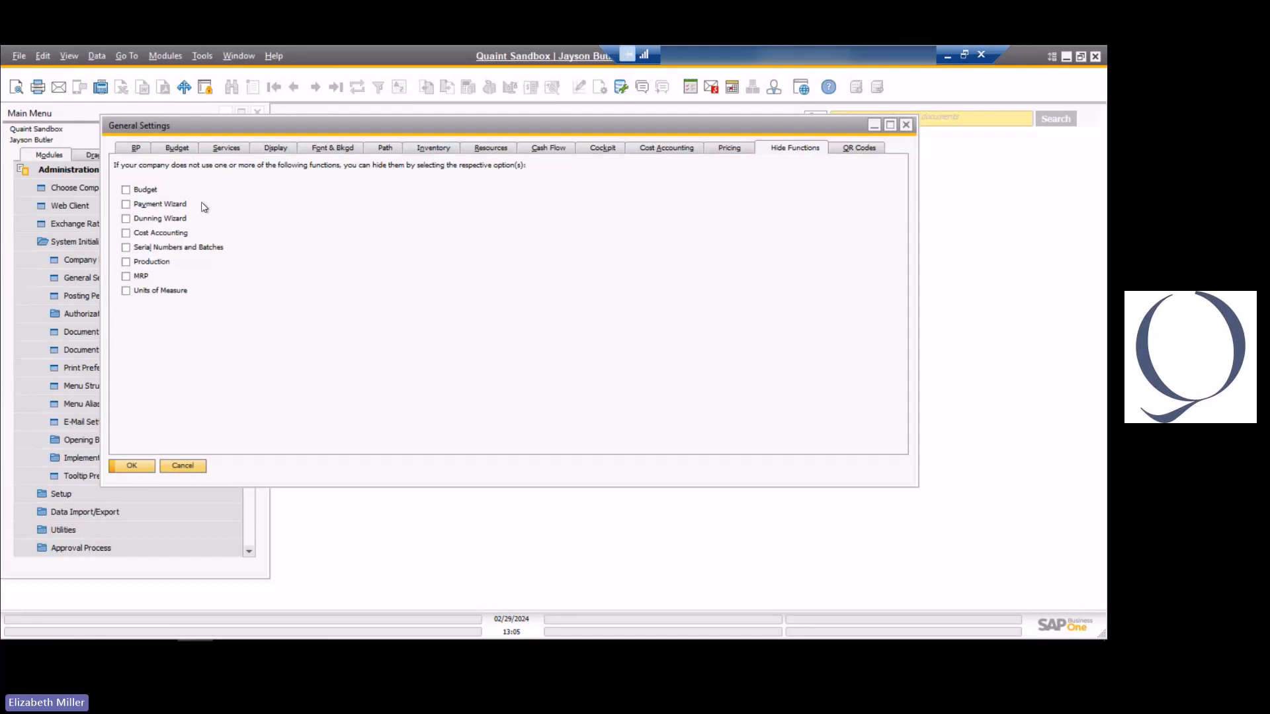
pyautogui.click(188, 468)
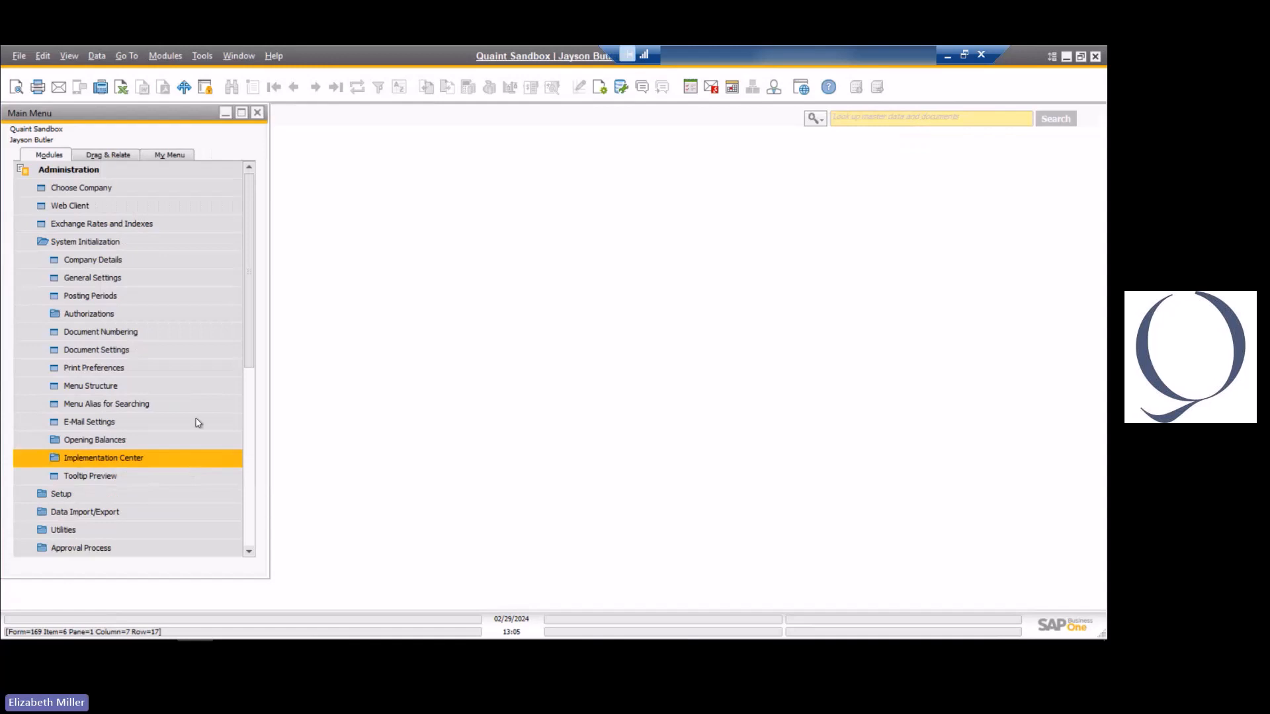
# - Open the Budget Scenarios setup in Financials and select fiscal year 01/01/2024
pyautogui.click(54, 169)
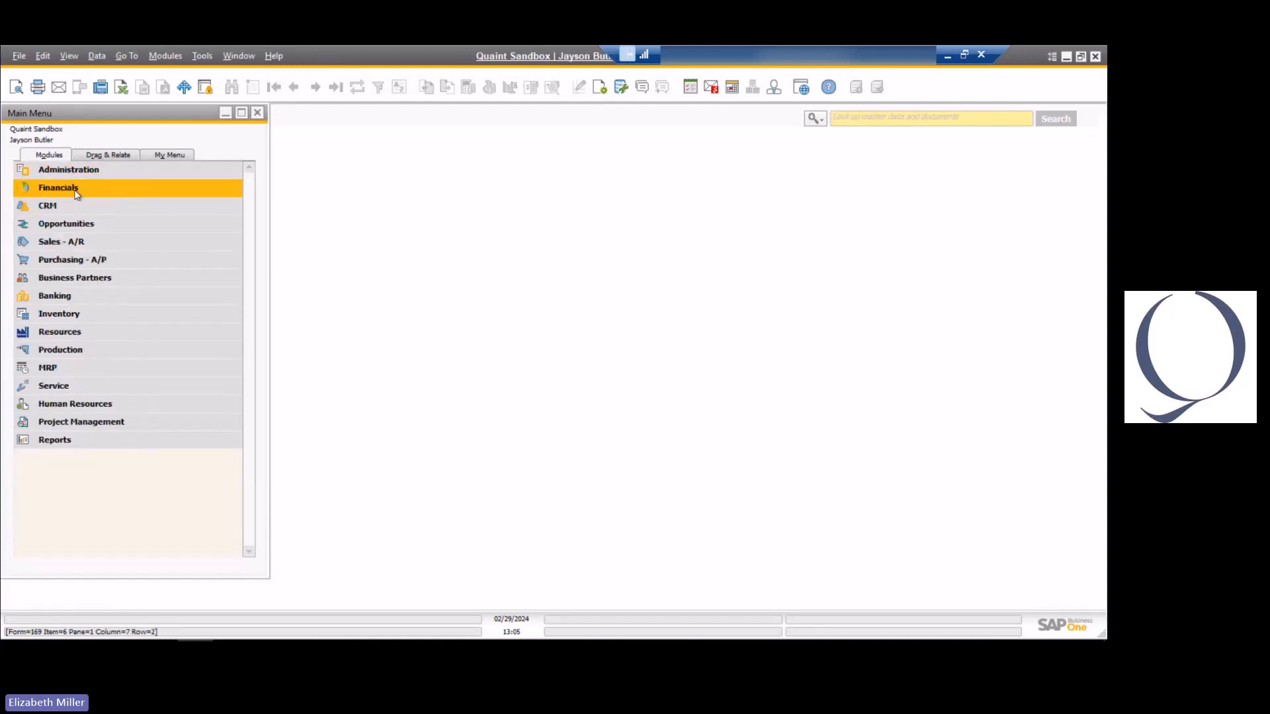
pyautogui.click(76, 192)
pyautogui.scroll(-3, 81, 212)
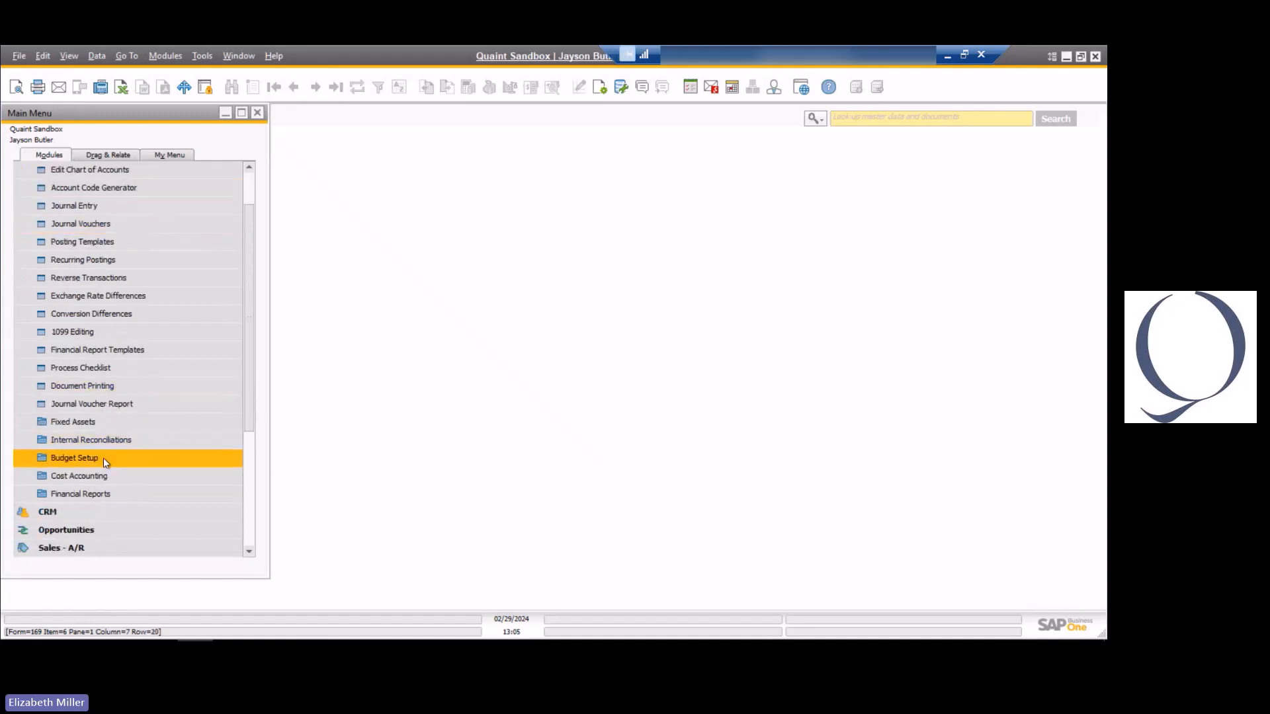
pyautogui.click(111, 457)
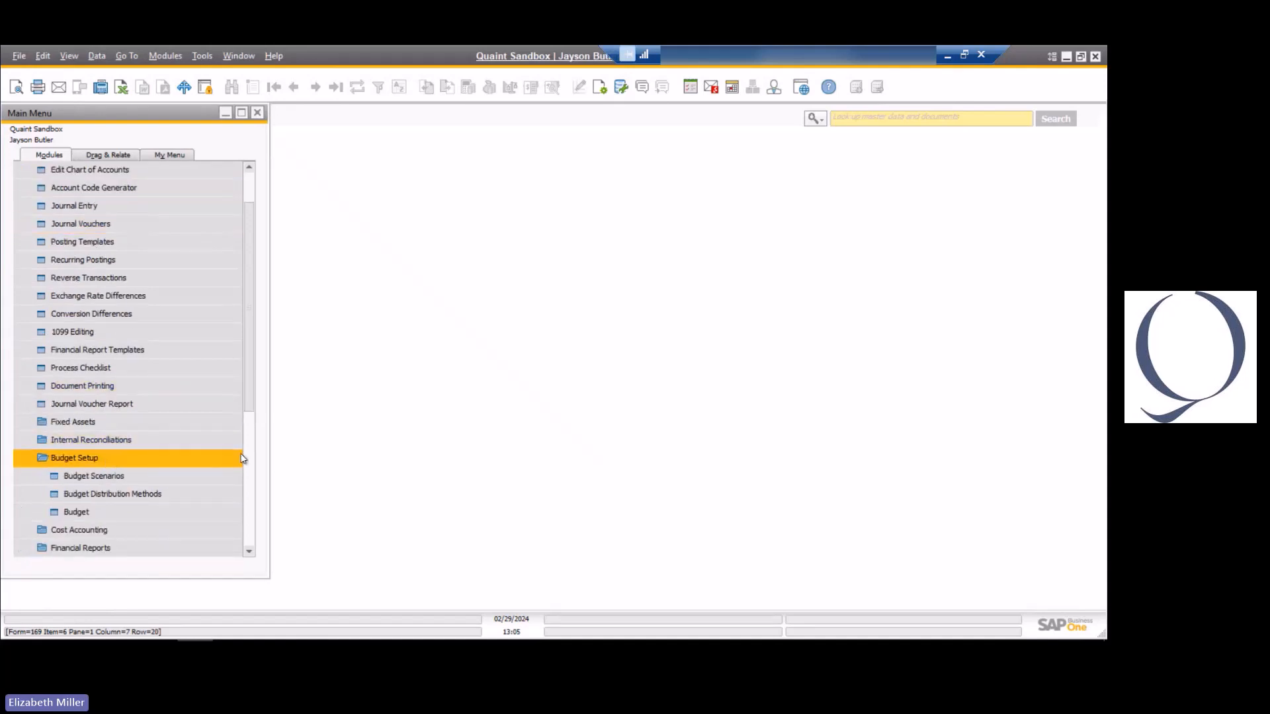
pyautogui.scroll(-2, 242, 458)
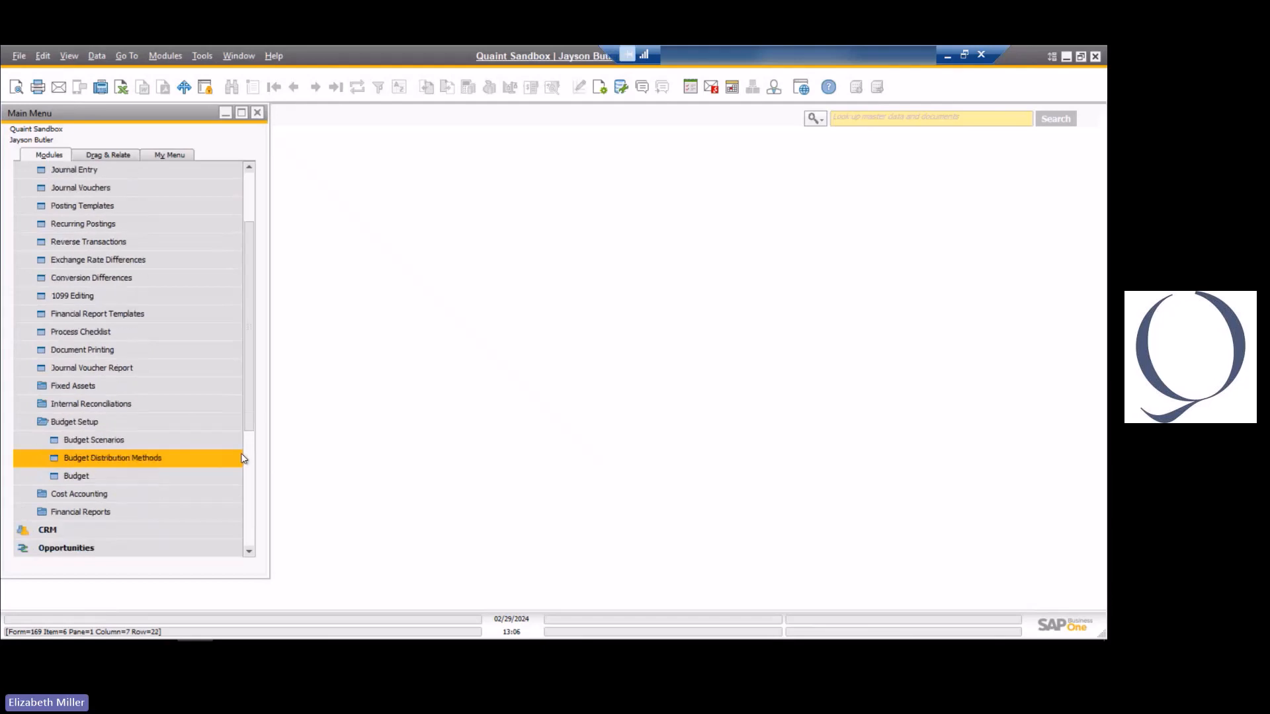
pyautogui.click(156, 440)
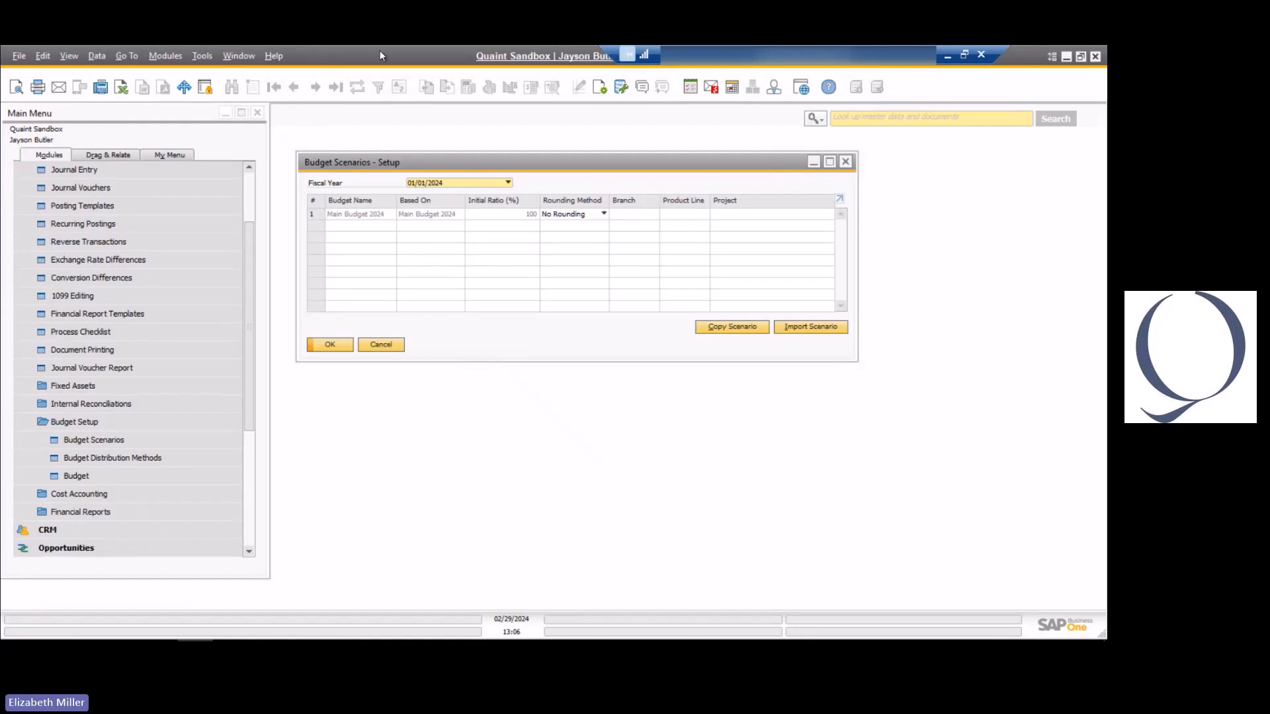
pyautogui.click(447, 186)
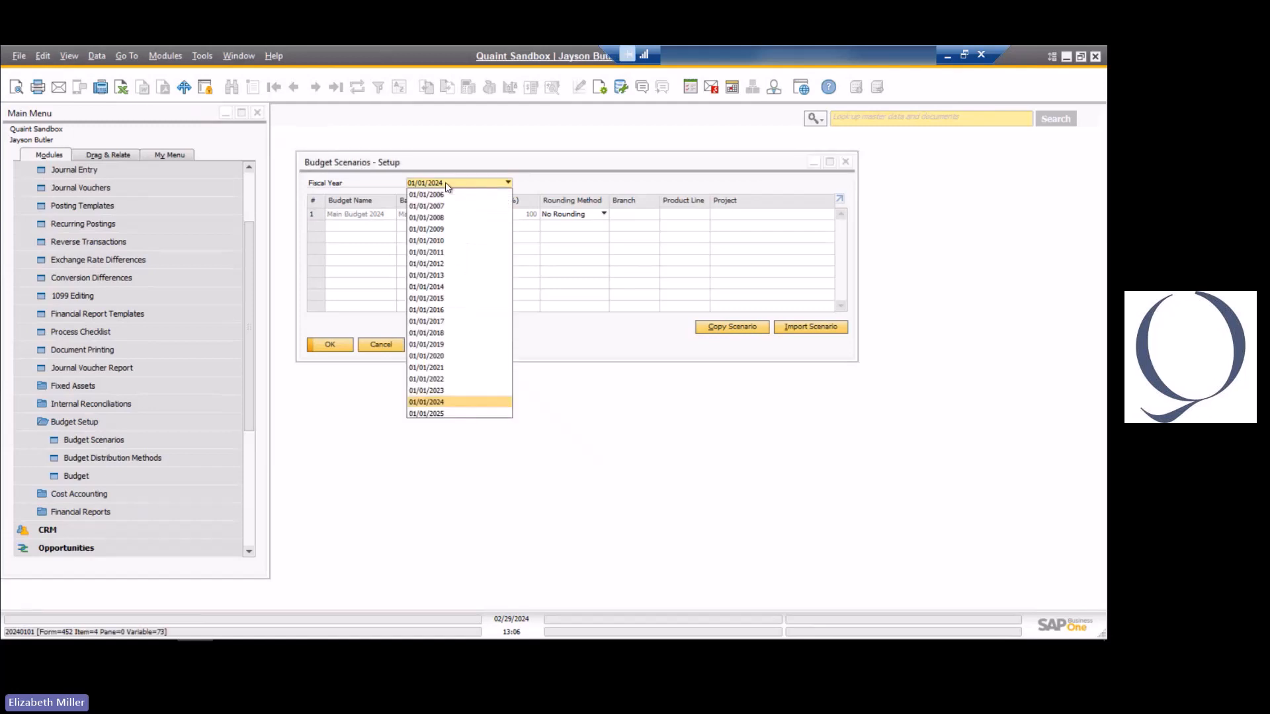
pyautogui.click(491, 402)
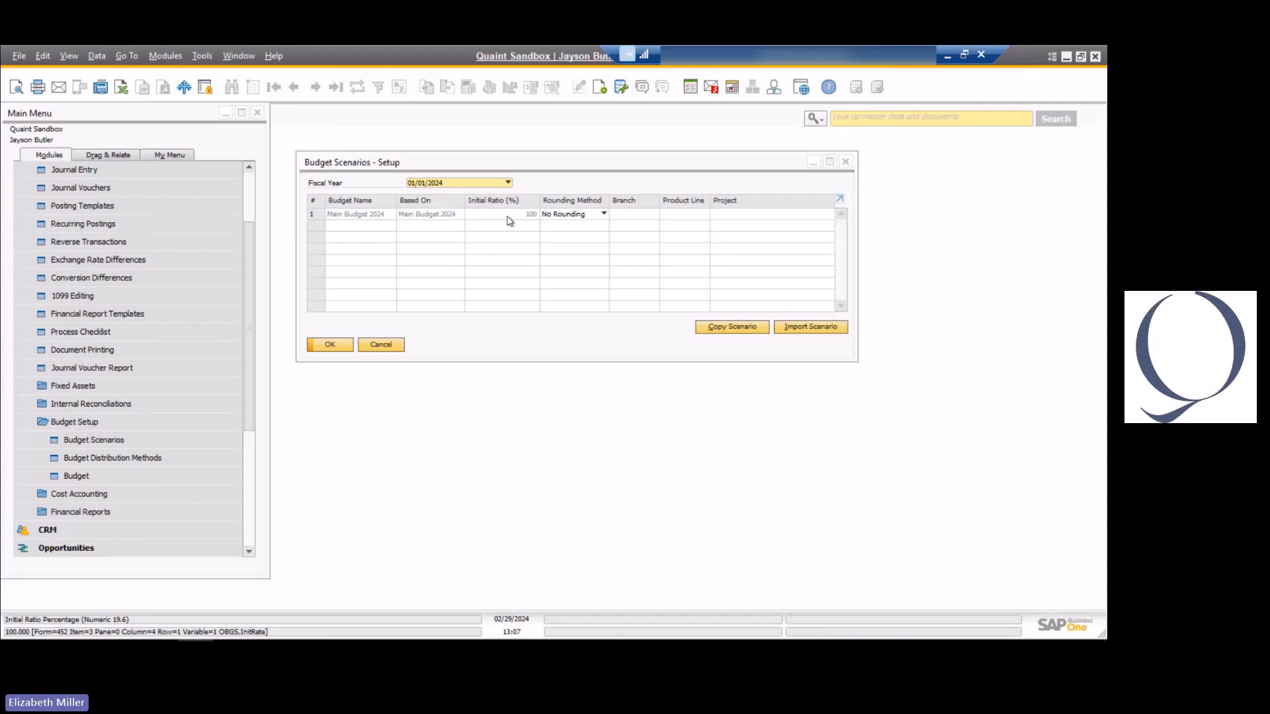
# - Add a budget scenario row named Optimistic that is based on Main Budget 2024
pyautogui.click(381, 215)
pyautogui.rightClick(381, 216)
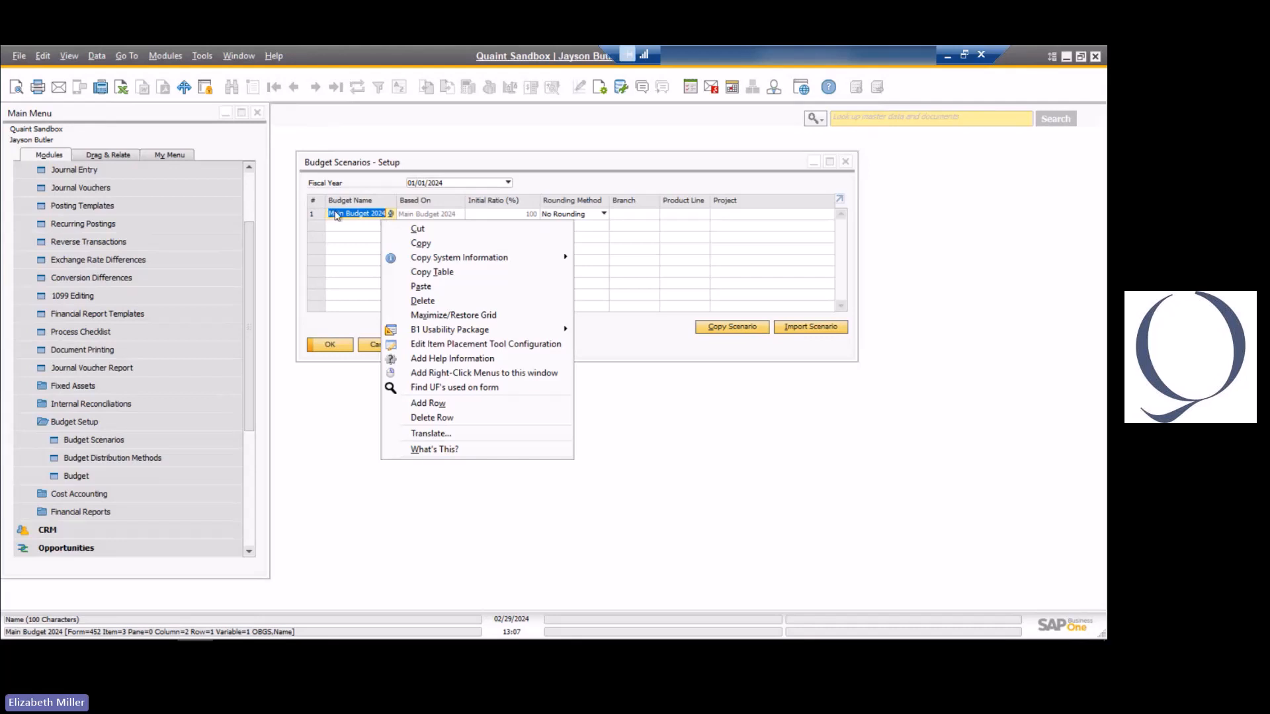
pyautogui.click(428, 403)
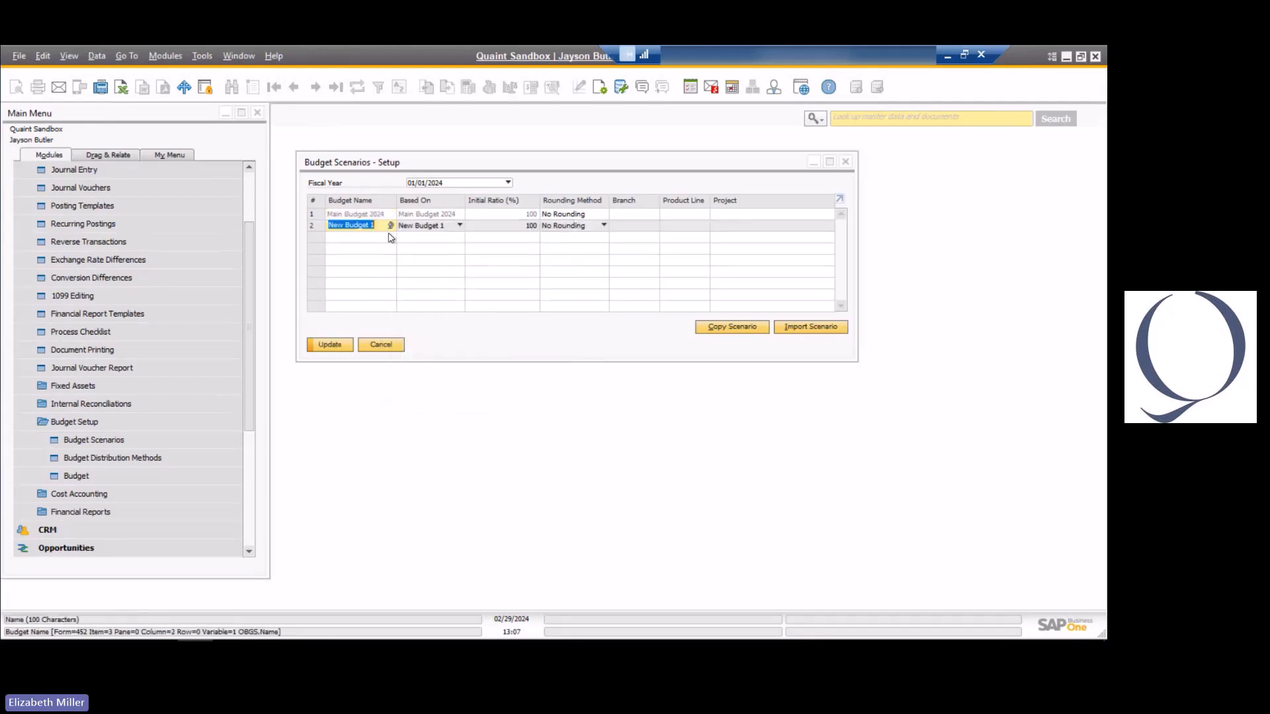
pyautogui.write('Optimistic')
pyautogui.press('Tab')
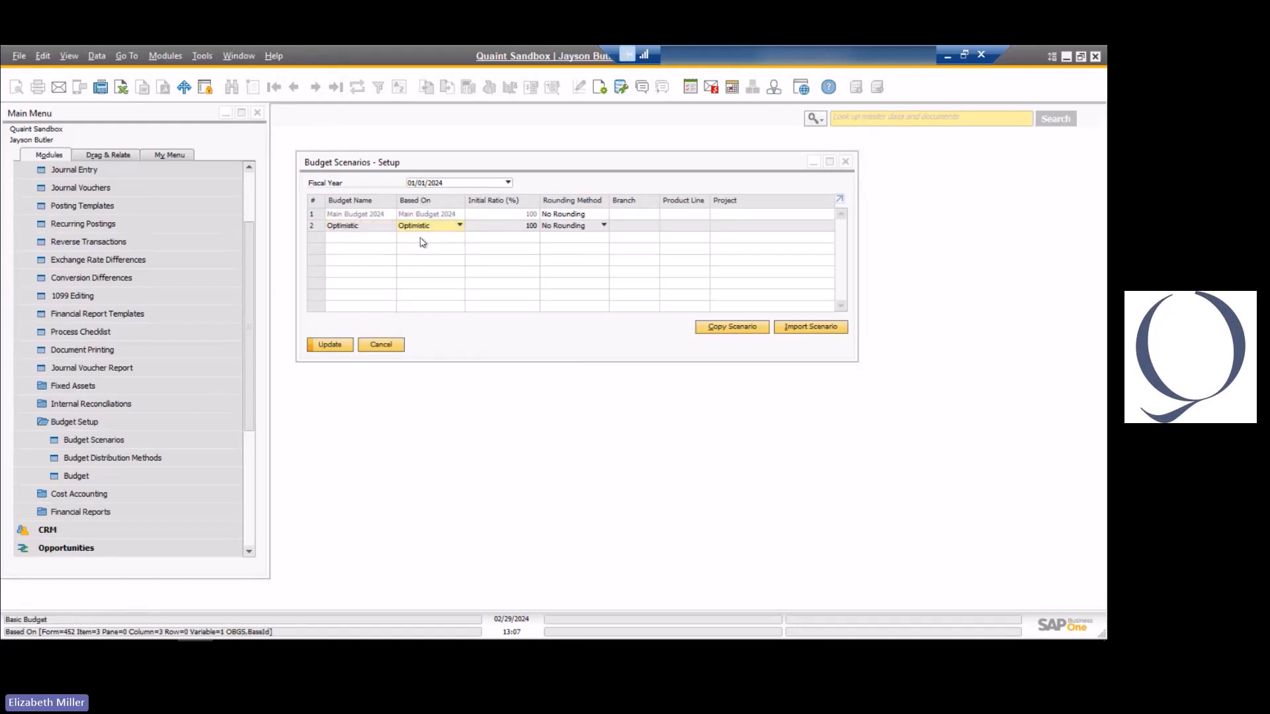
pyautogui.click(417, 230)
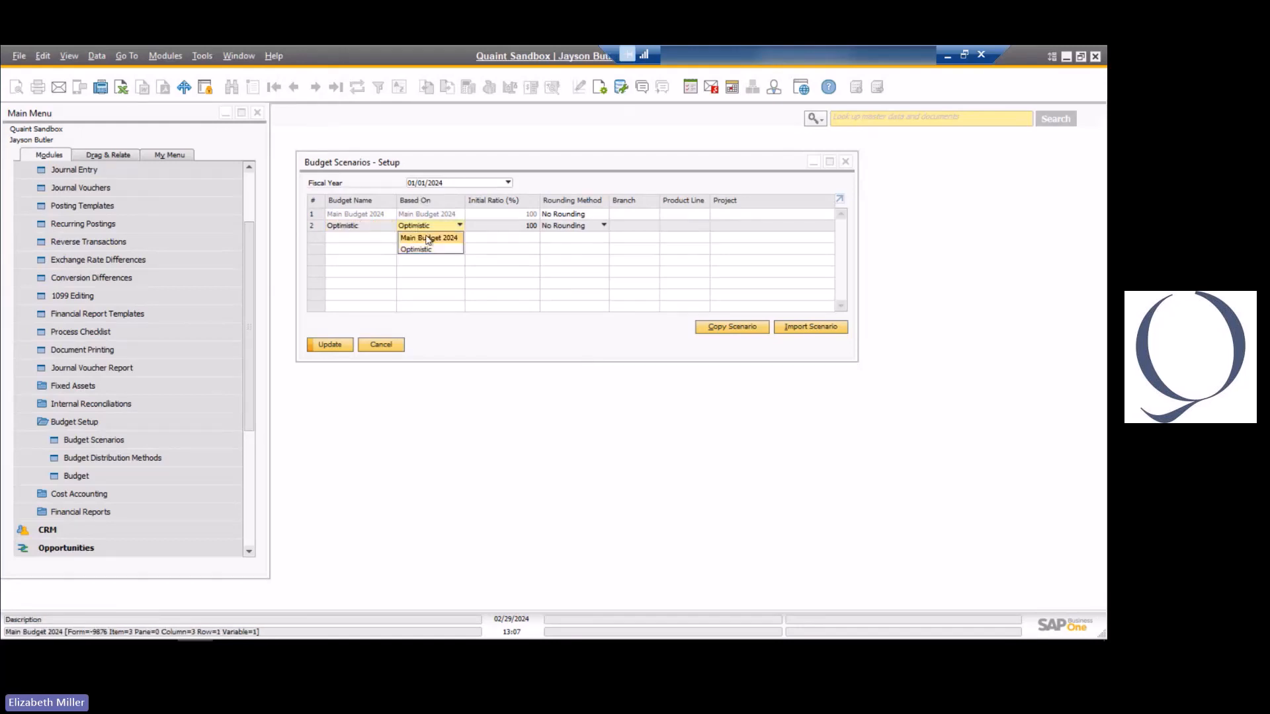
pyautogui.click(428, 238)
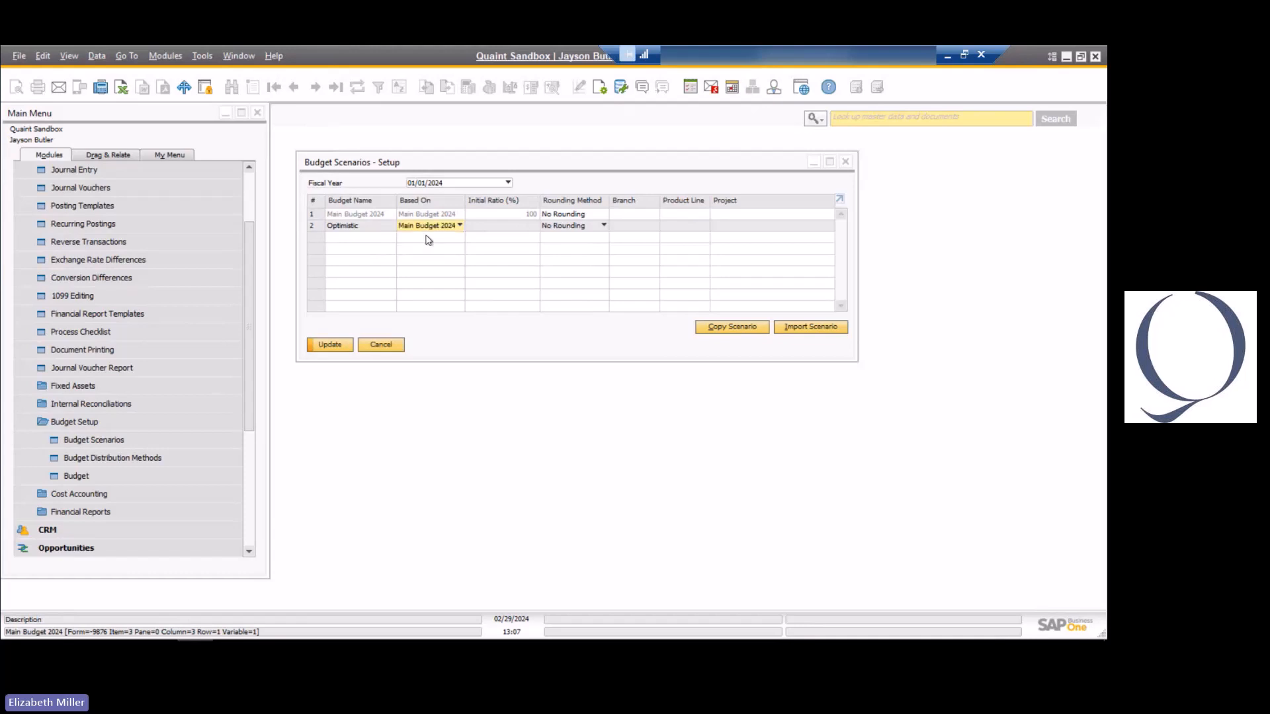
# - Set the Optimistic scenario's initial ratio to 110% and save the scenario list
pyautogui.click(513, 226)
pyautogui.write('11')
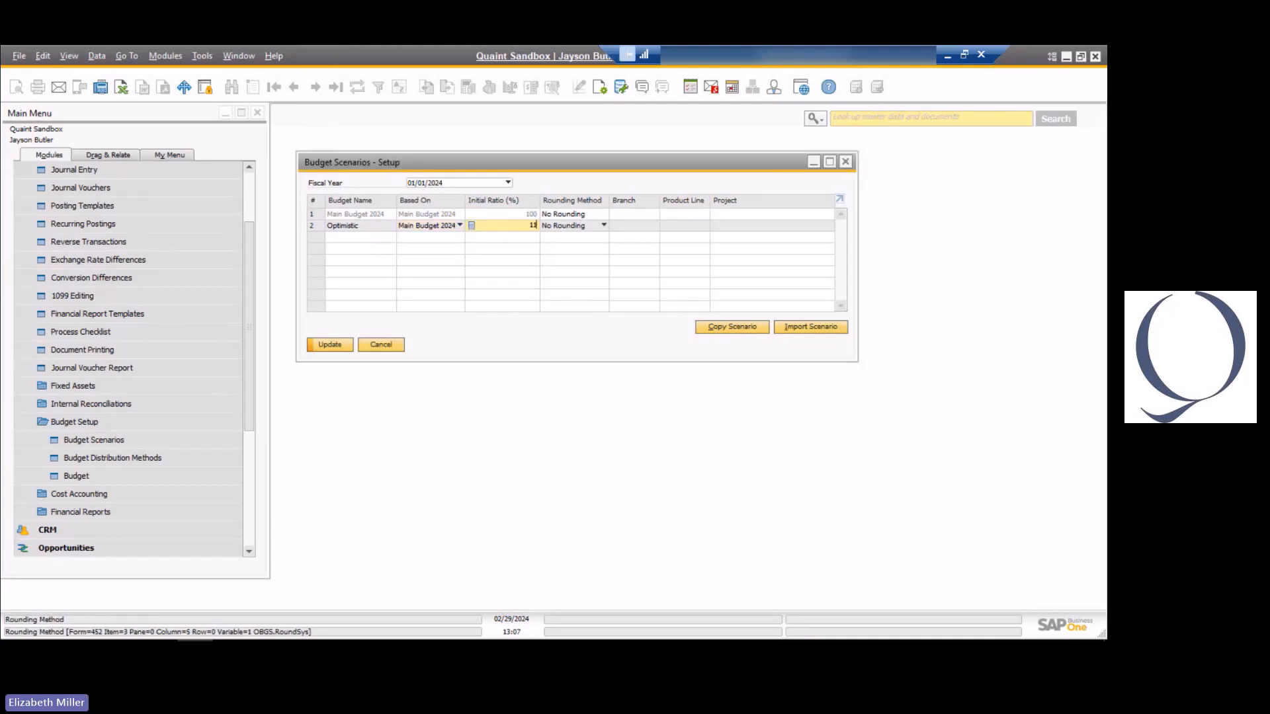
pyautogui.write('0')
pyautogui.press('Tab')
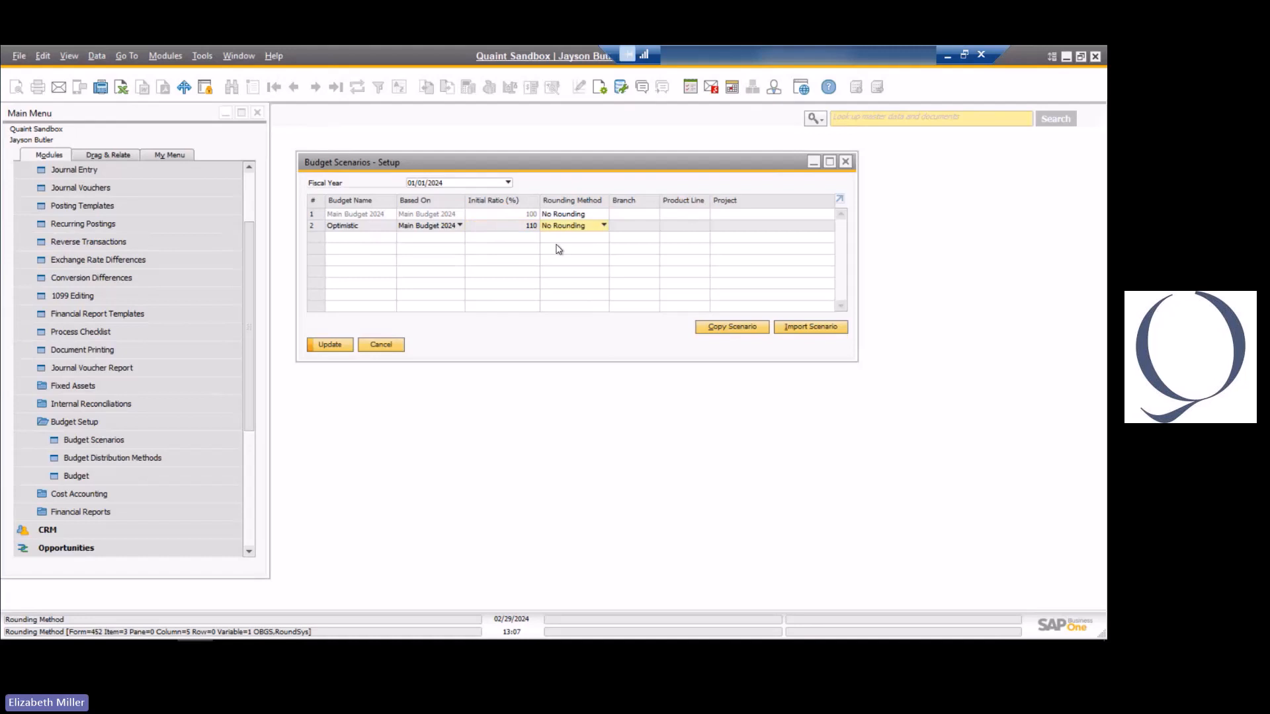
pyautogui.click(332, 347)
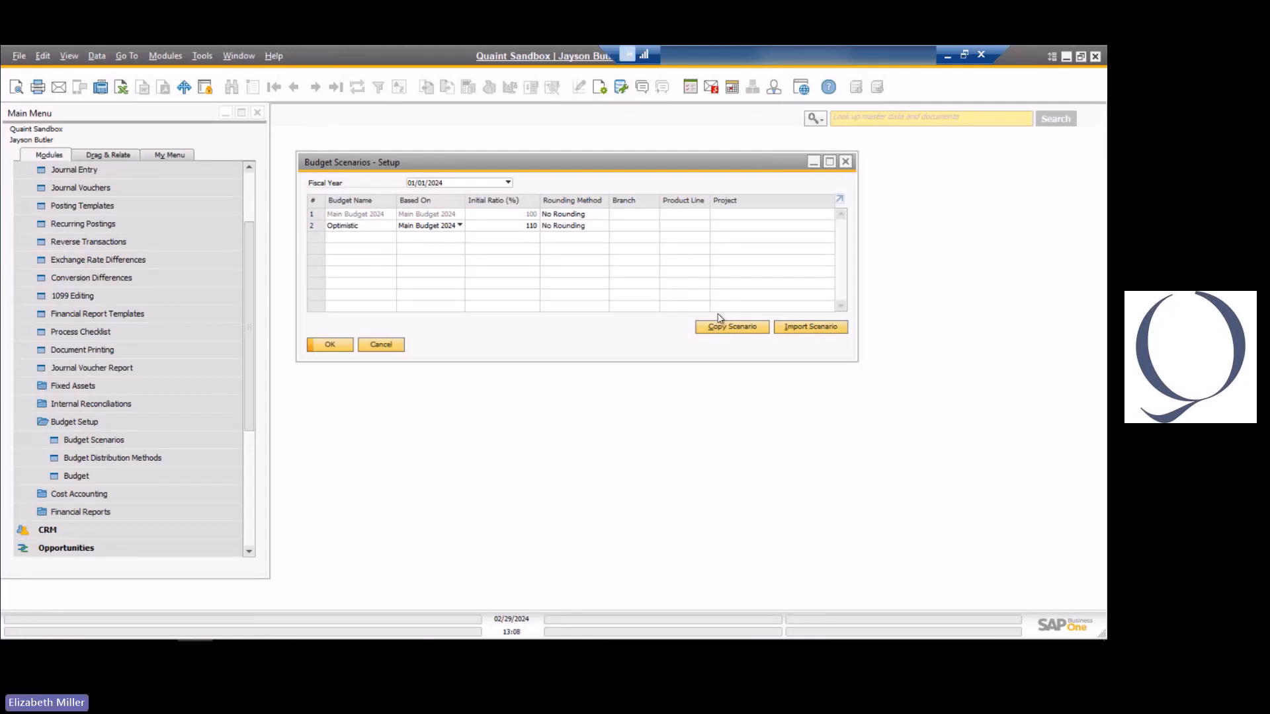
# - Start a budget scenario import and choose Quaint Demo Database as the source company, entering the account password
pyautogui.click(795, 333)
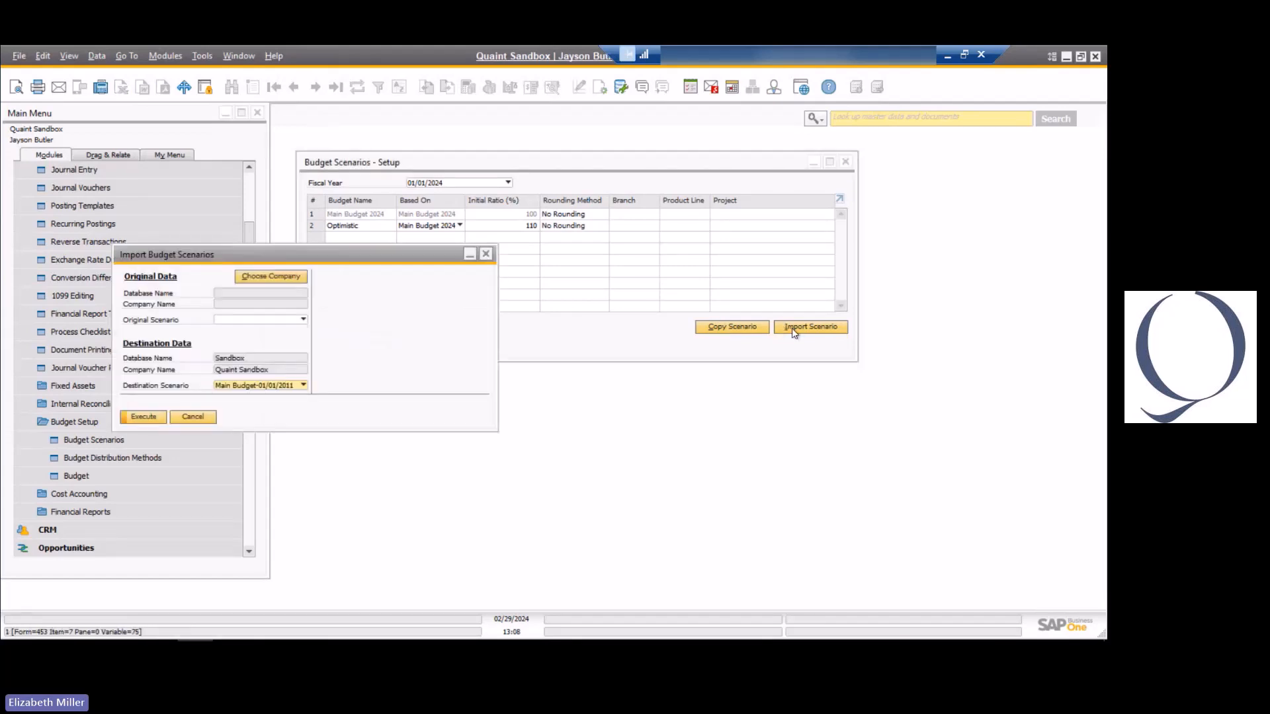
pyautogui.click(270, 277)
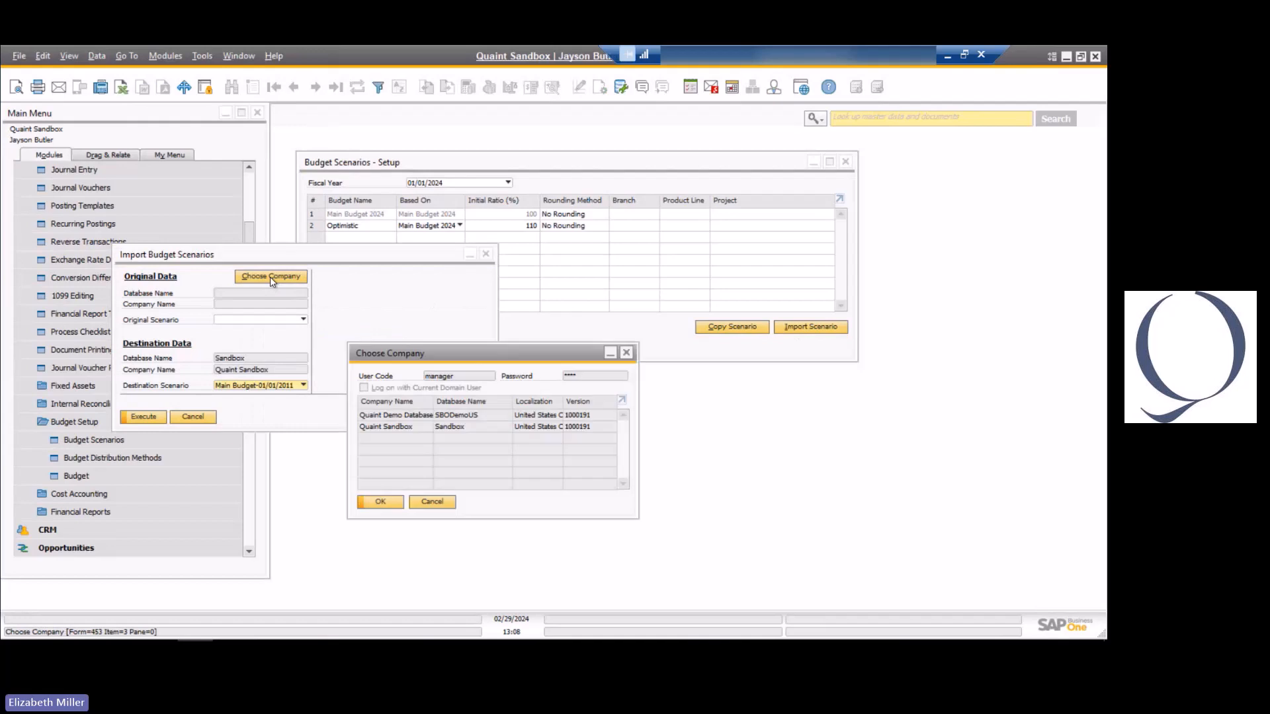
pyautogui.click(418, 417)
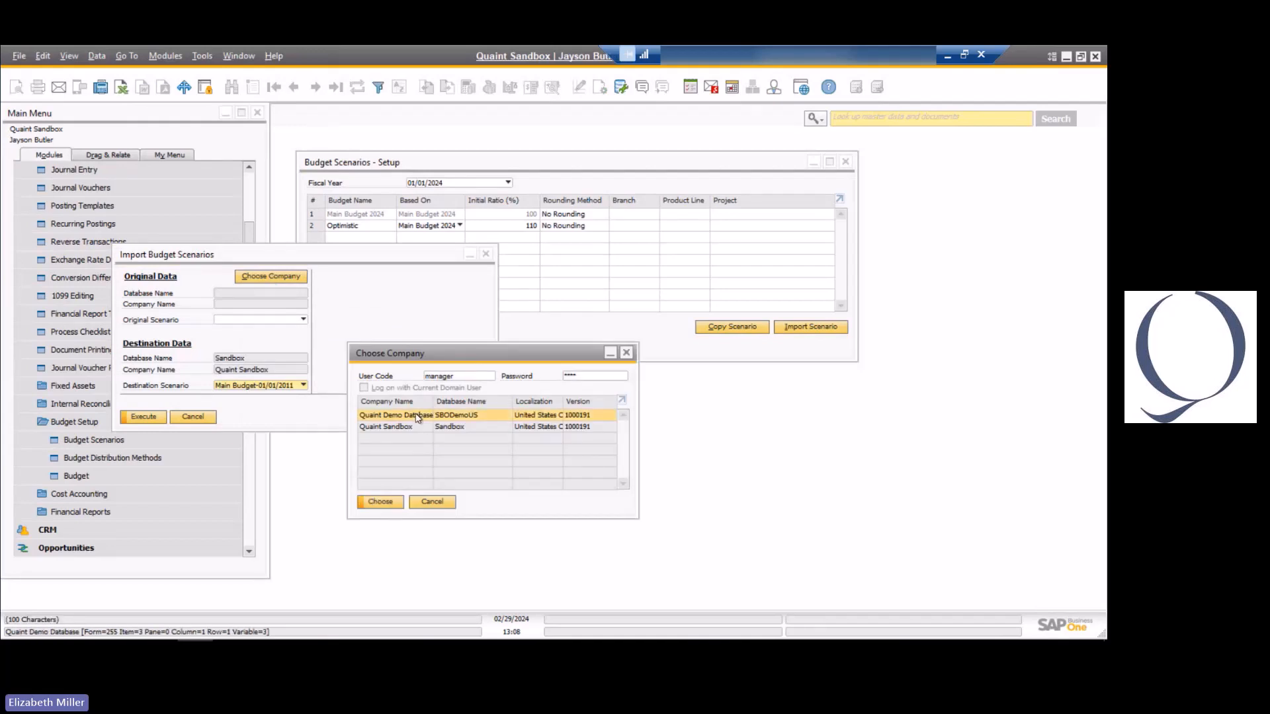
pyautogui.click(395, 505)
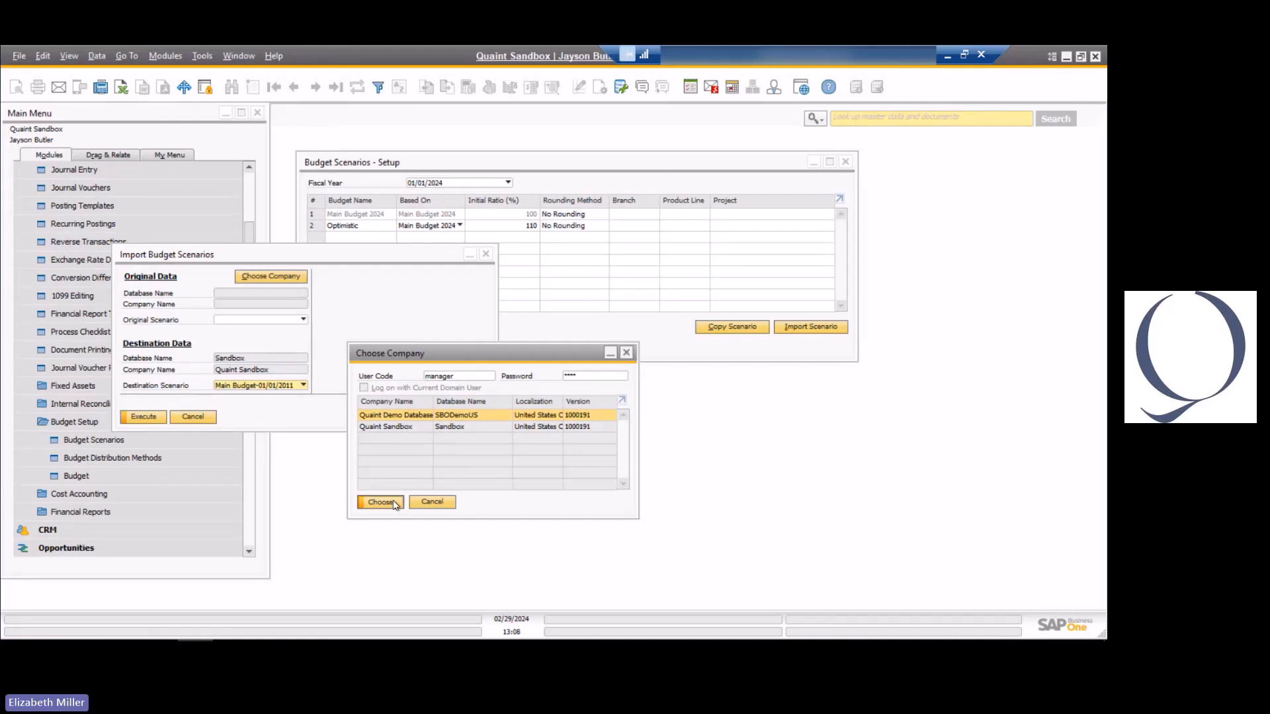
pyautogui.doubleClick(581, 377)
pyautogui.write('*****')
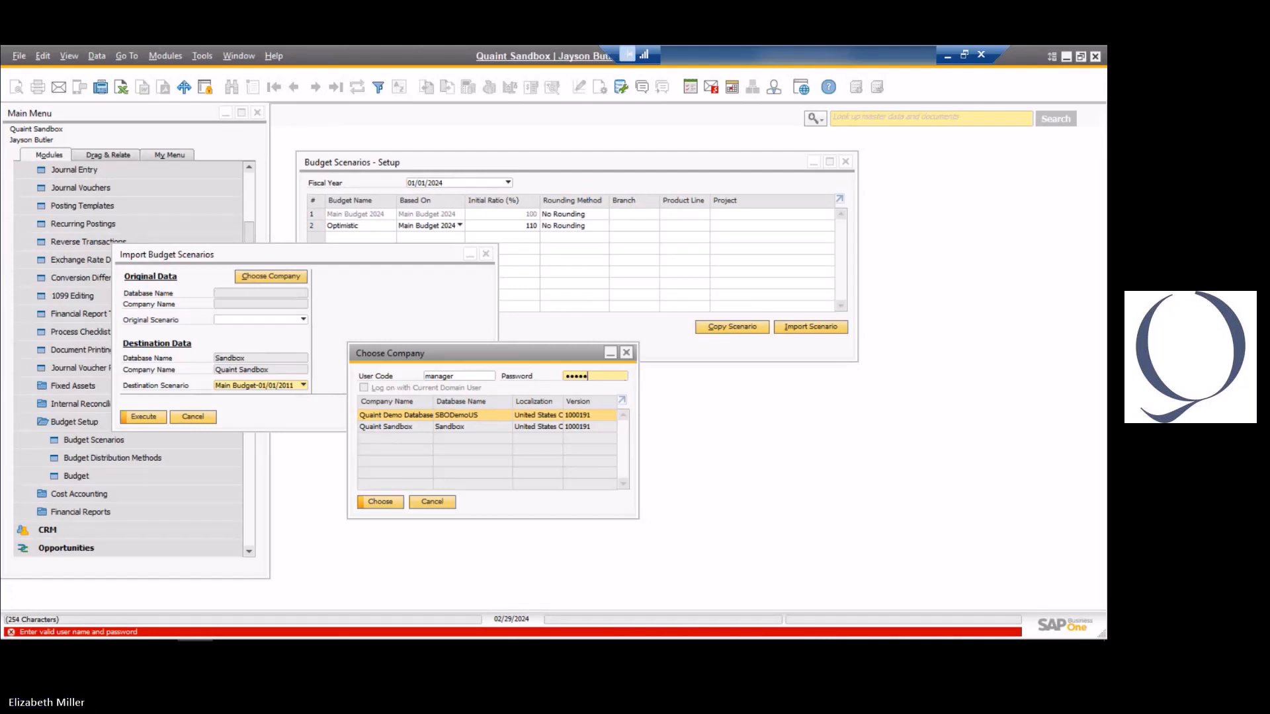
pyautogui.write('****')
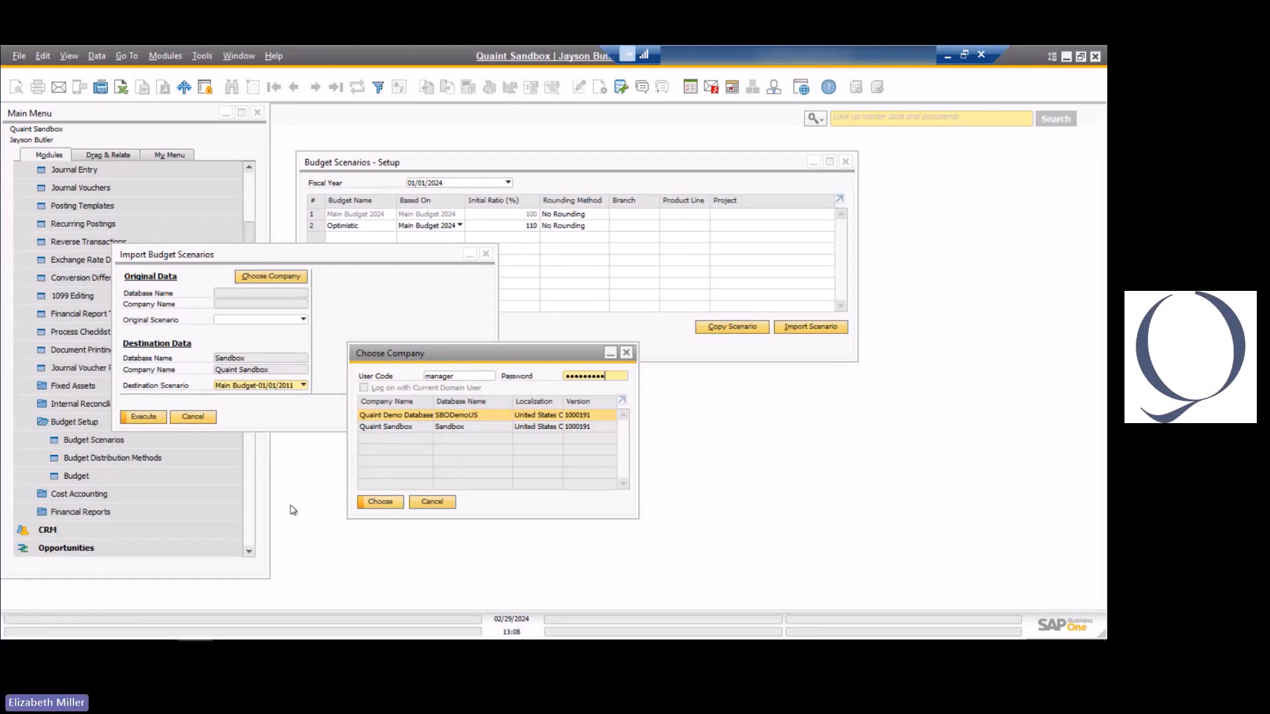
pyautogui.click(374, 504)
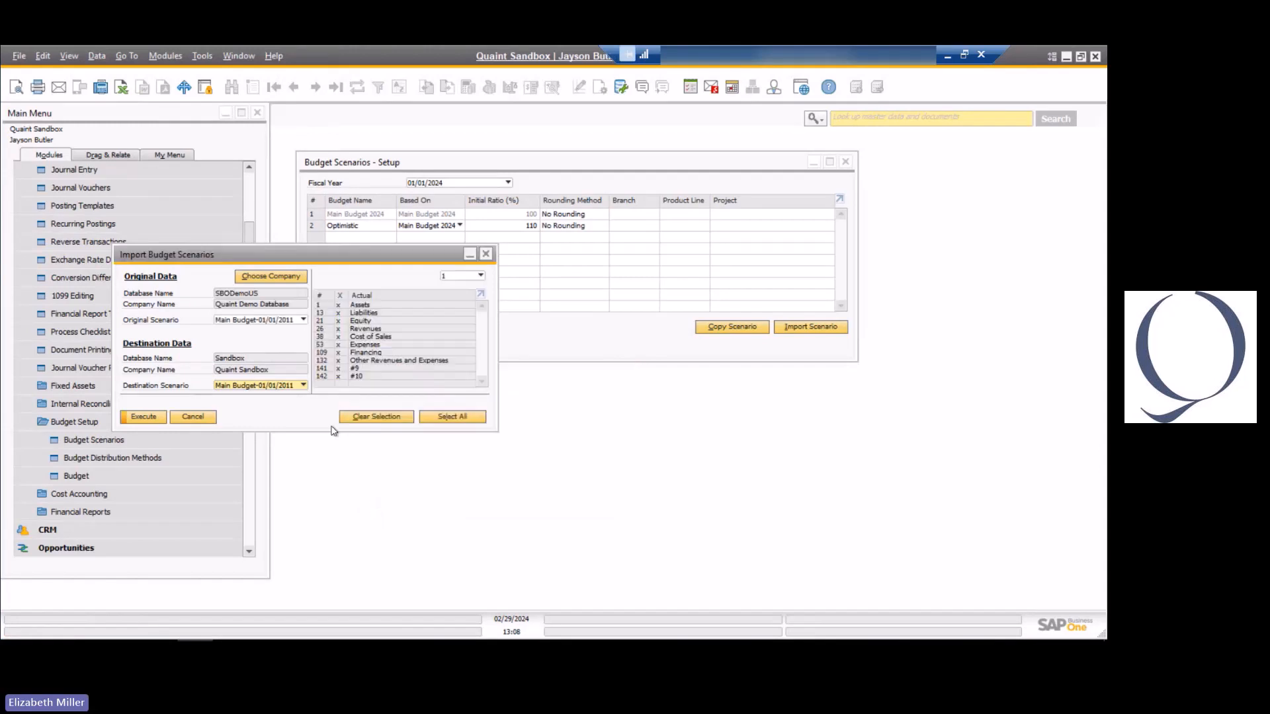
# - Set the import's original scenario to Main Budget-01/01/2021 and choose to define a new destination scenario
pyautogui.click(259, 320)
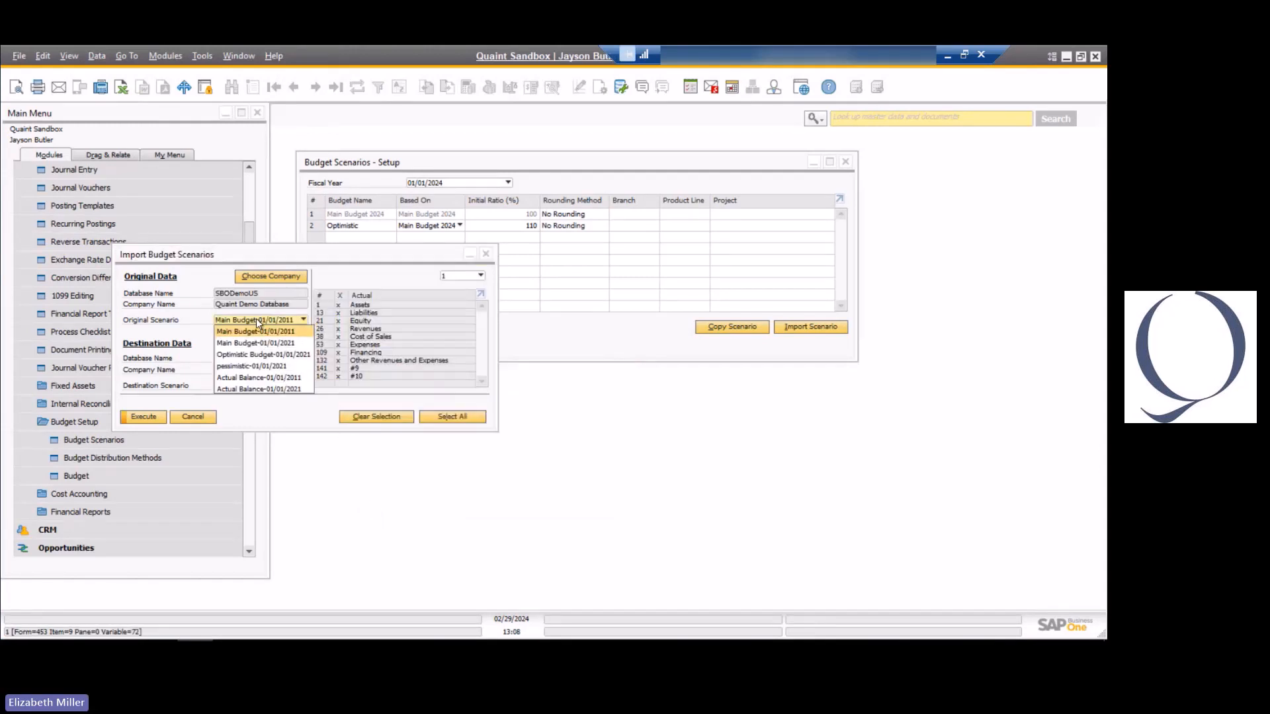
pyautogui.click(283, 343)
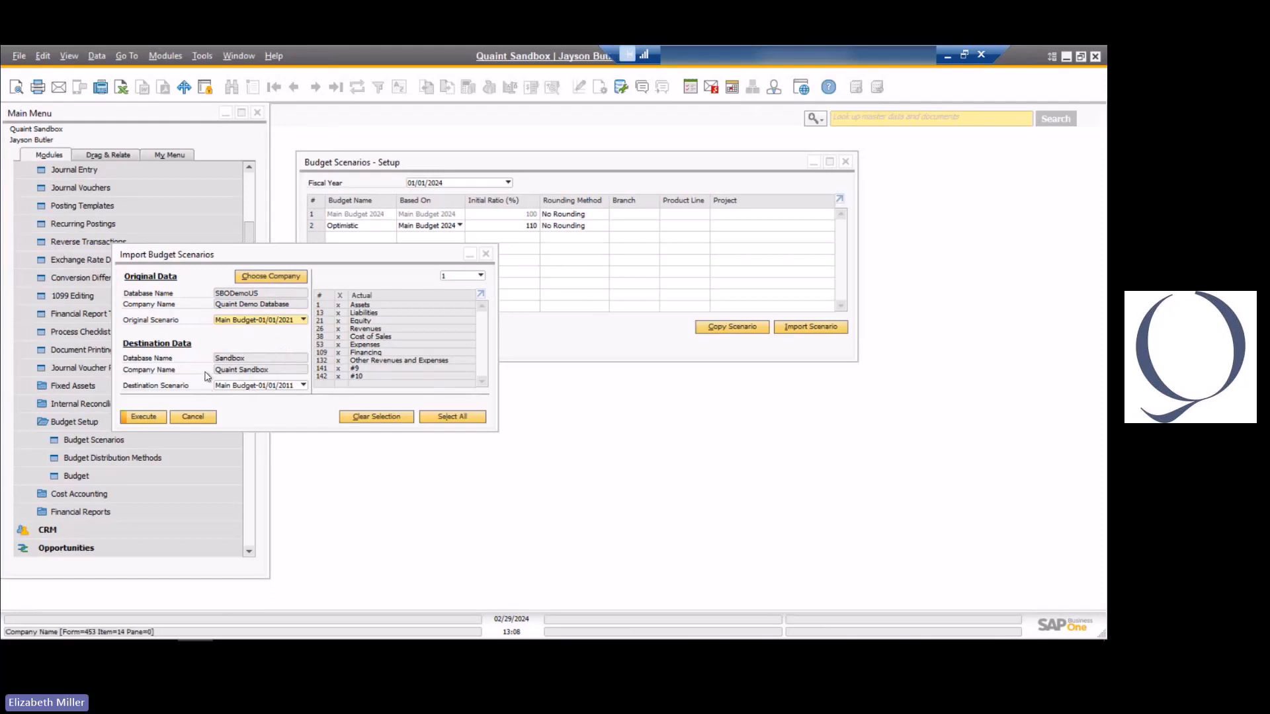
pyautogui.click(261, 386)
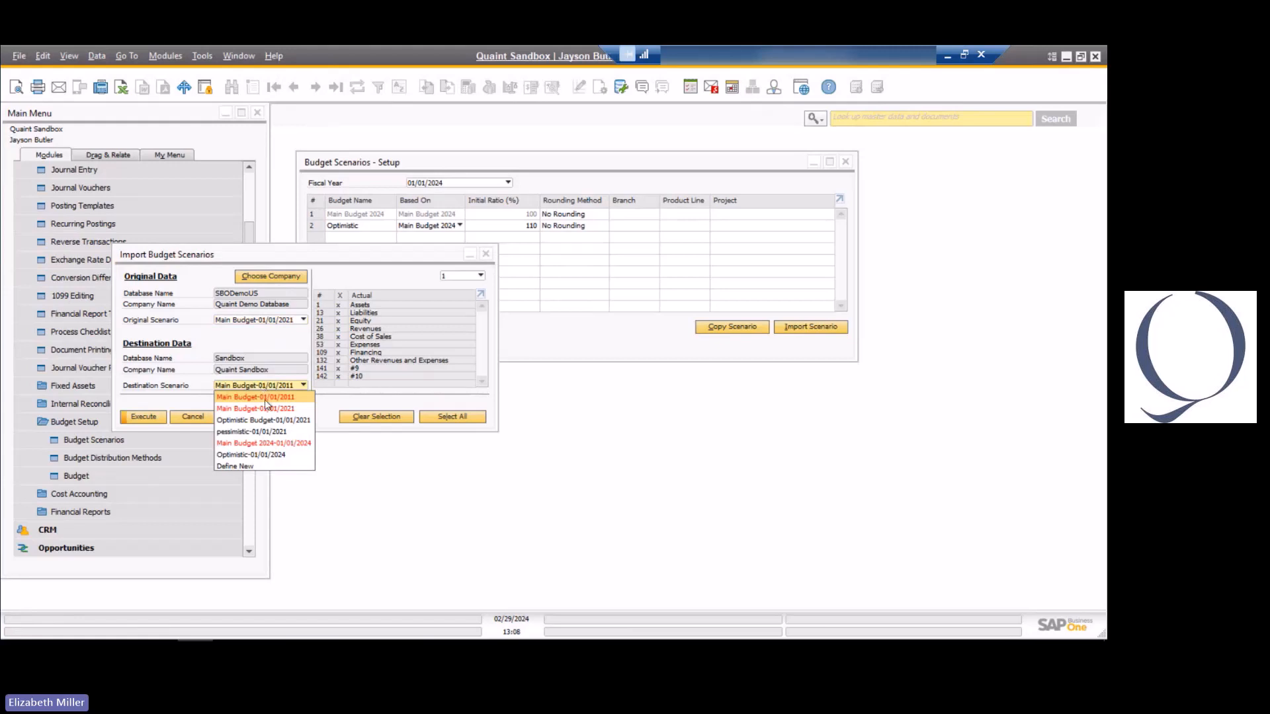
pyautogui.click(246, 466)
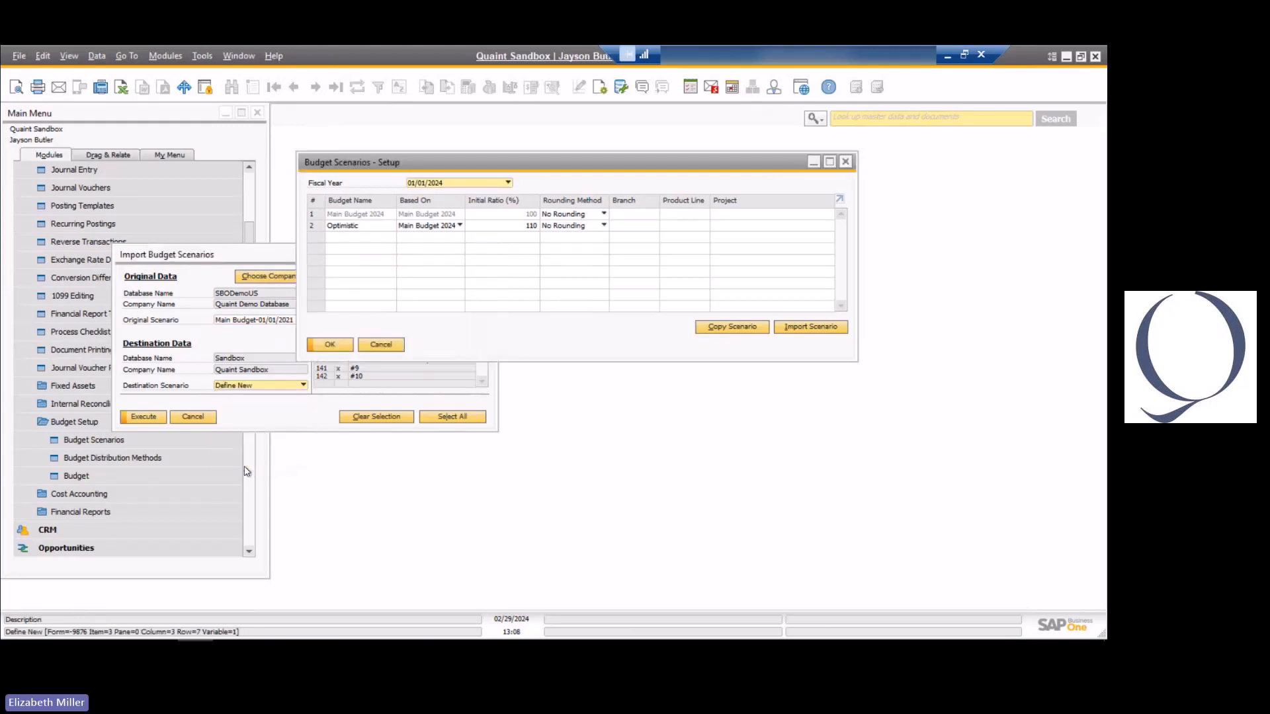
# - Add and save a destination scenario named Import Budget 2024, and execute the budget import into it
pyautogui.doubleClick(346, 227)
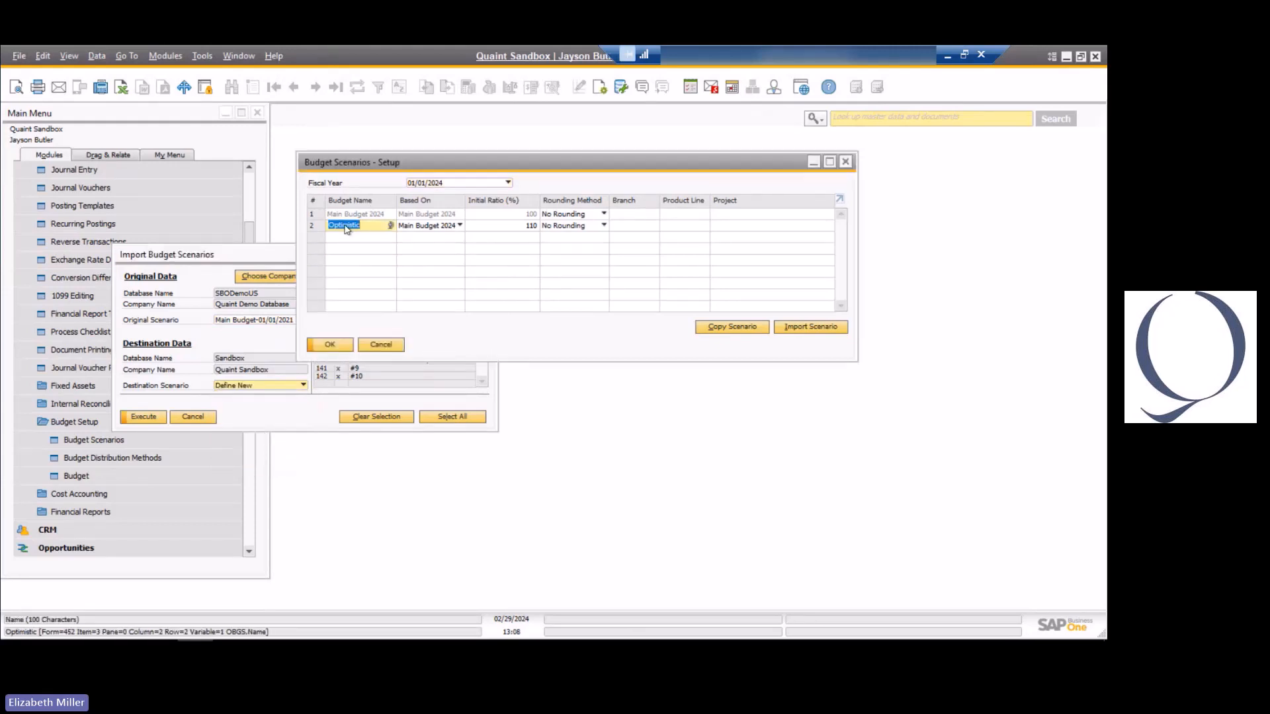
pyautogui.rightClick(346, 228)
pyautogui.click(382, 419)
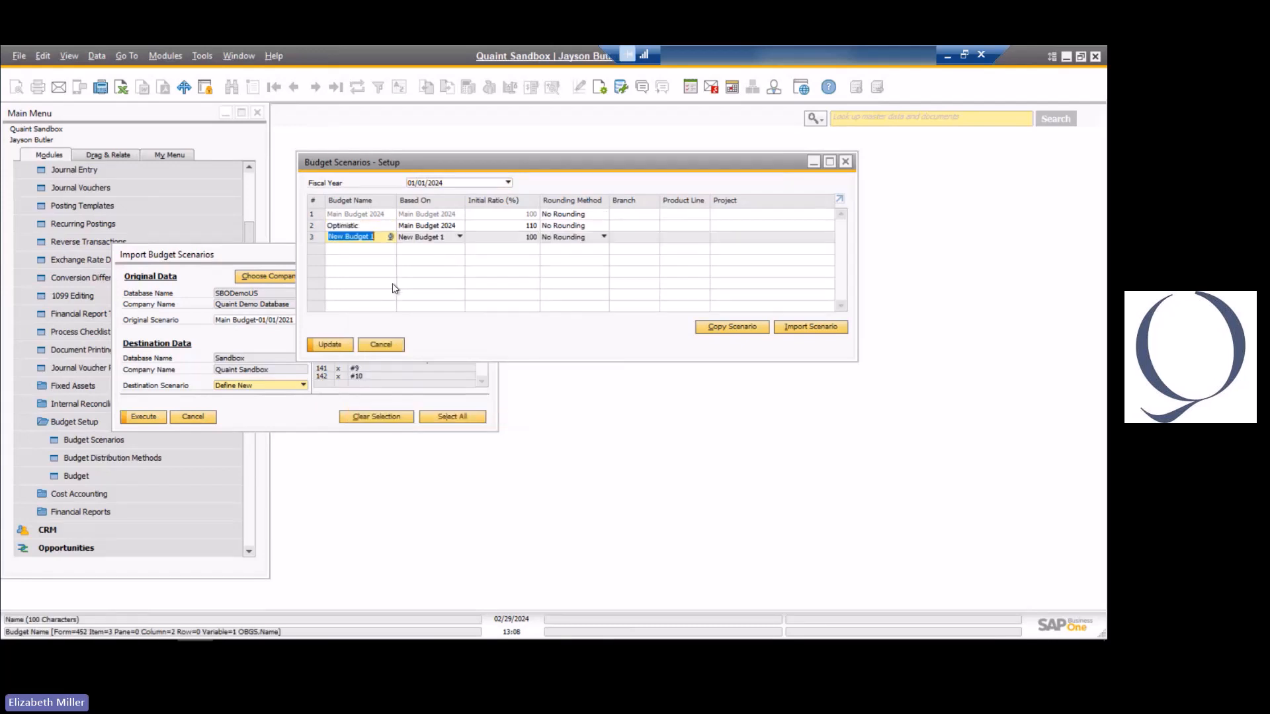
pyautogui.write('Import Budget 2024')
pyautogui.press('Tab')
pyautogui.click(330, 344)
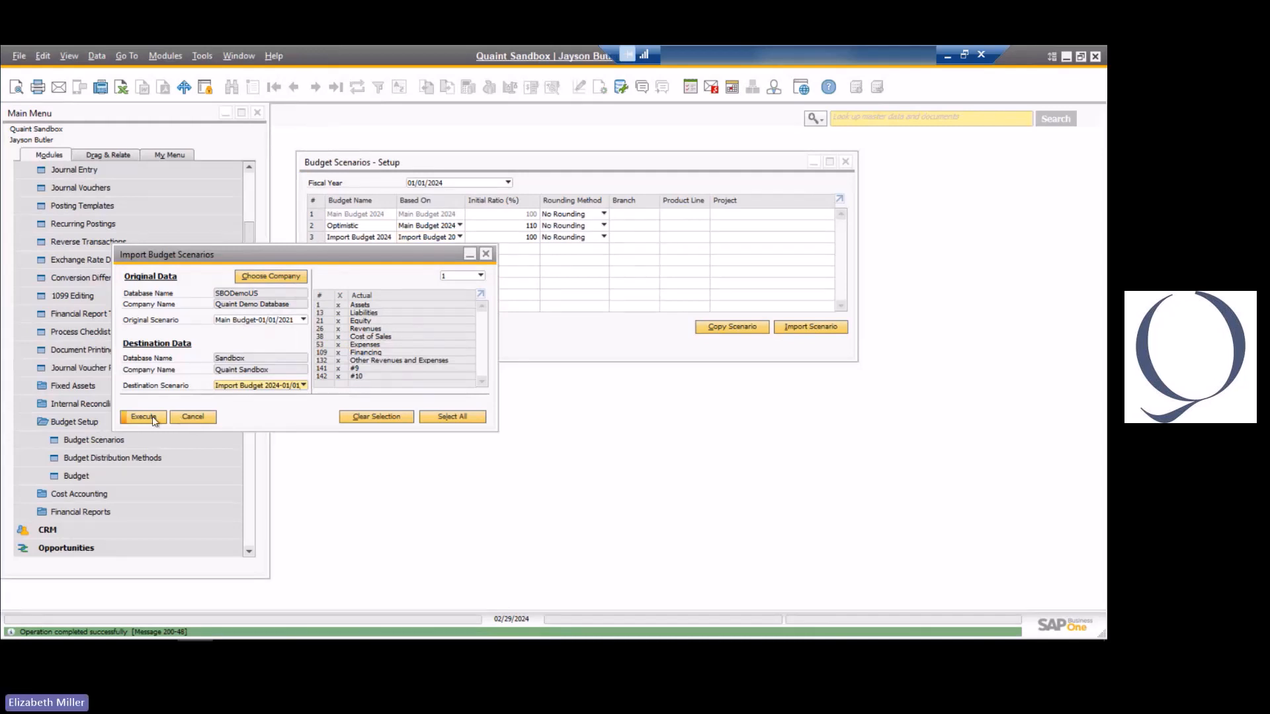
pyautogui.click(142, 417)
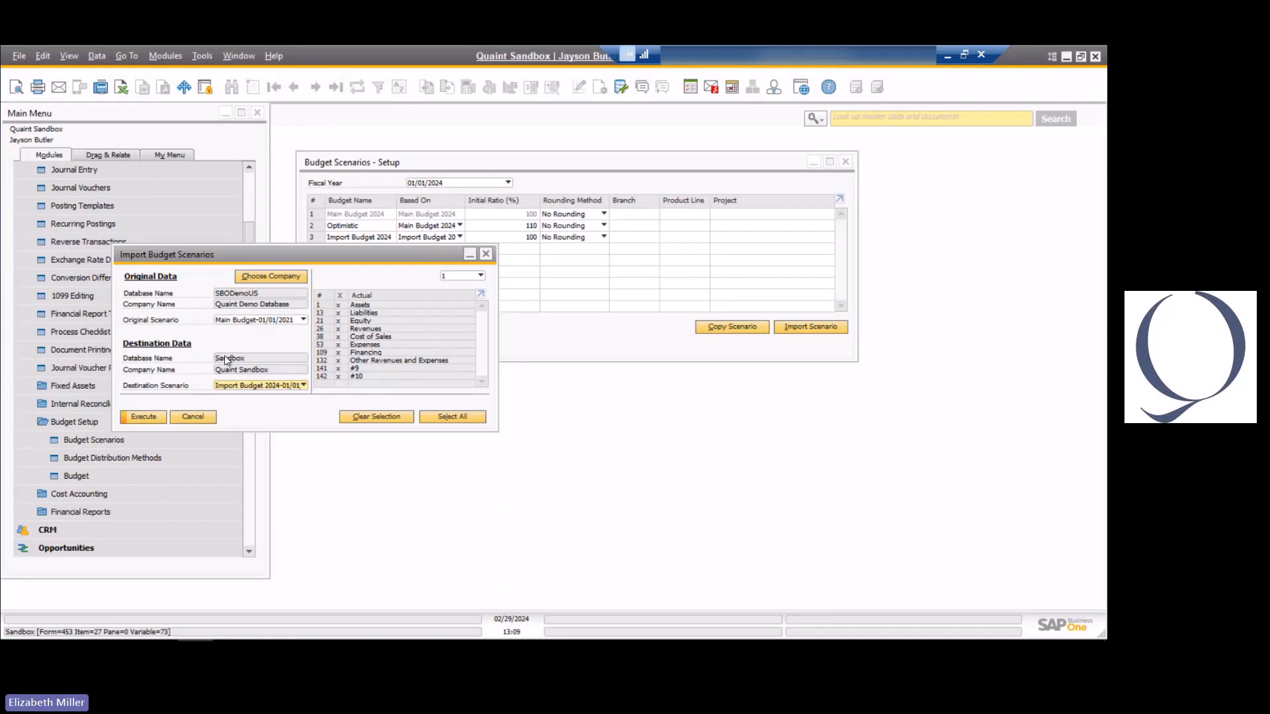
pyautogui.click(193, 416)
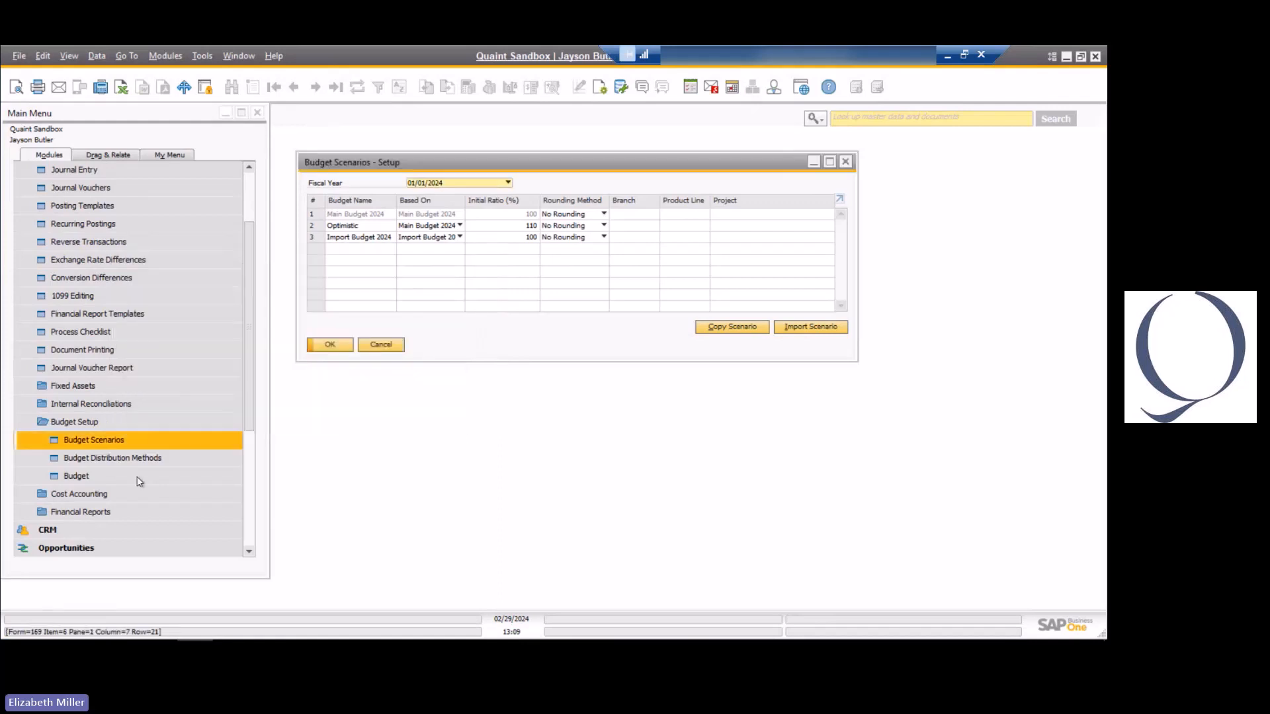
# - Open the budget for scenario Import Budget 2024-01/01/2024, review the budget amounts of its travel, payroll and other expense accounts, and close it
pyautogui.click(93, 483)
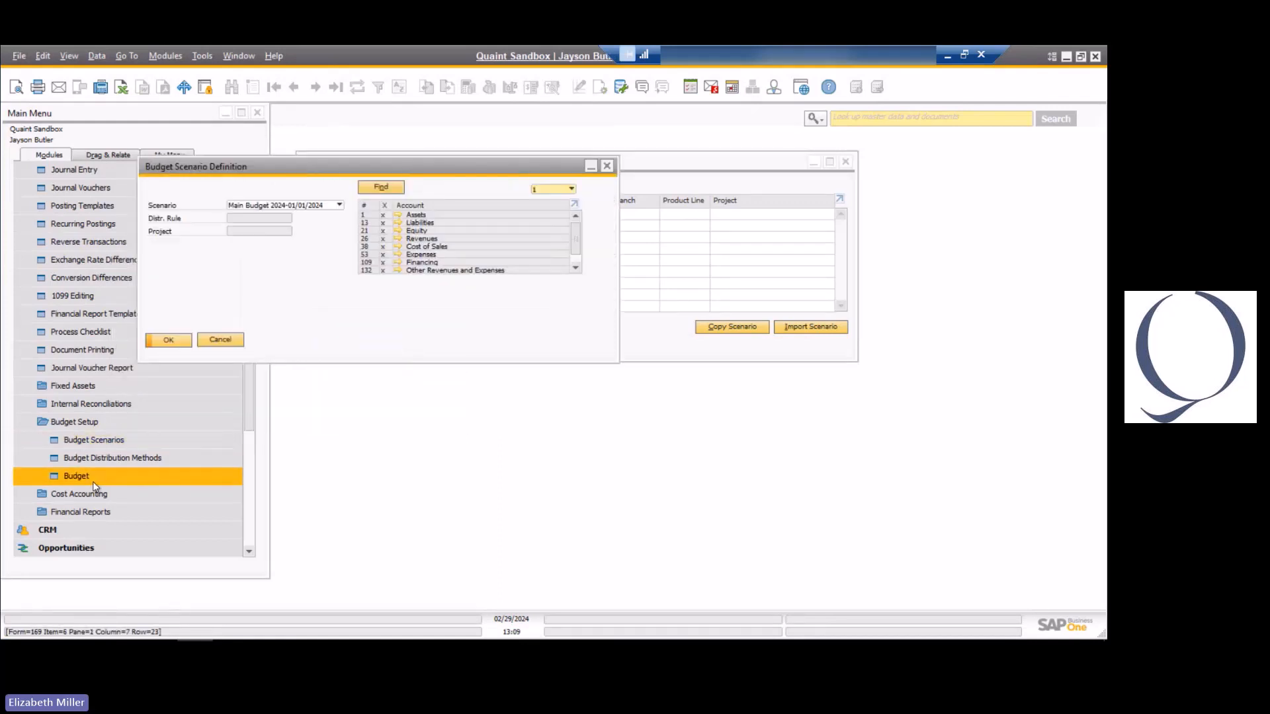
pyautogui.click(256, 206)
pyautogui.click(261, 263)
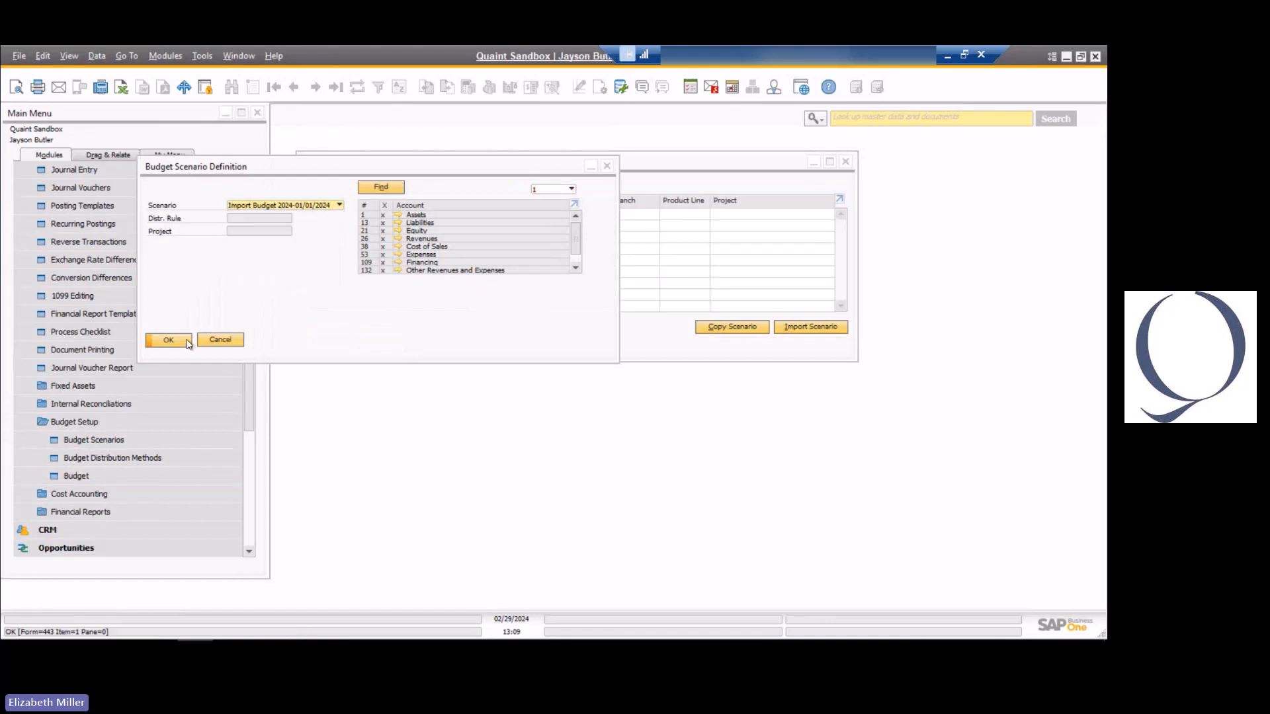
pyautogui.click(169, 341)
pyautogui.scroll(-3, 736, 383)
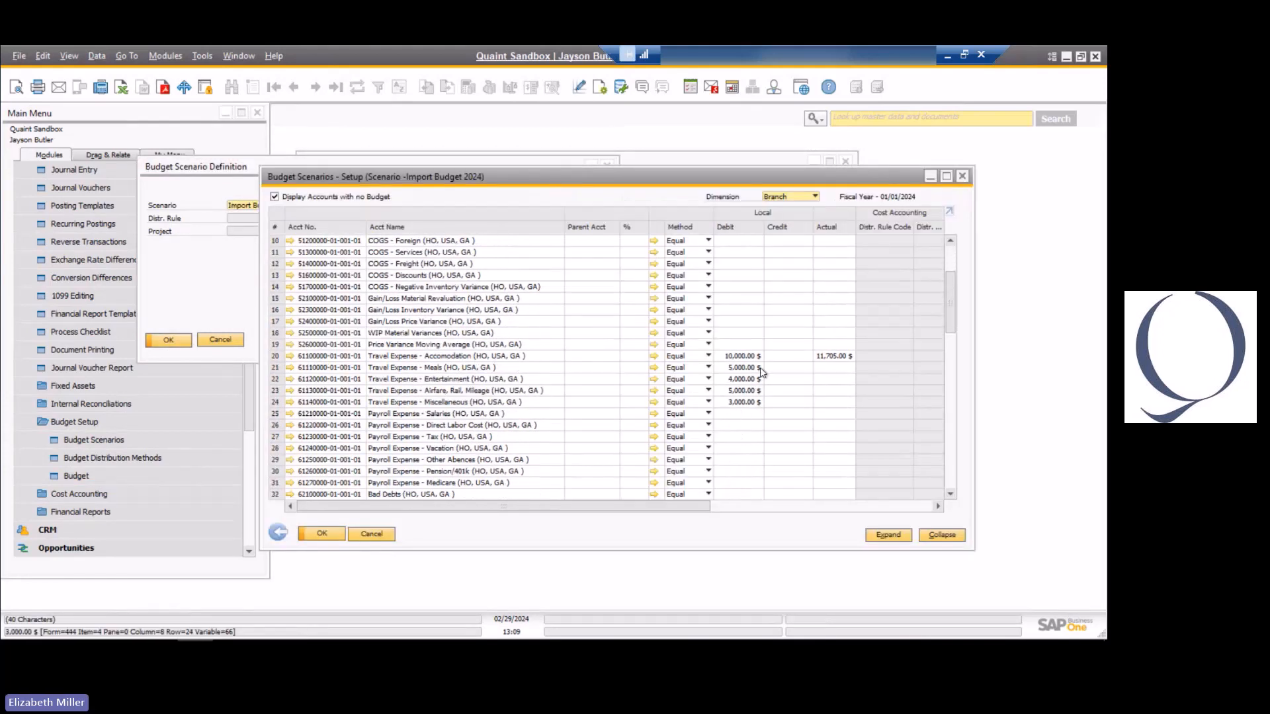
pyautogui.scroll(-2, 826, 364)
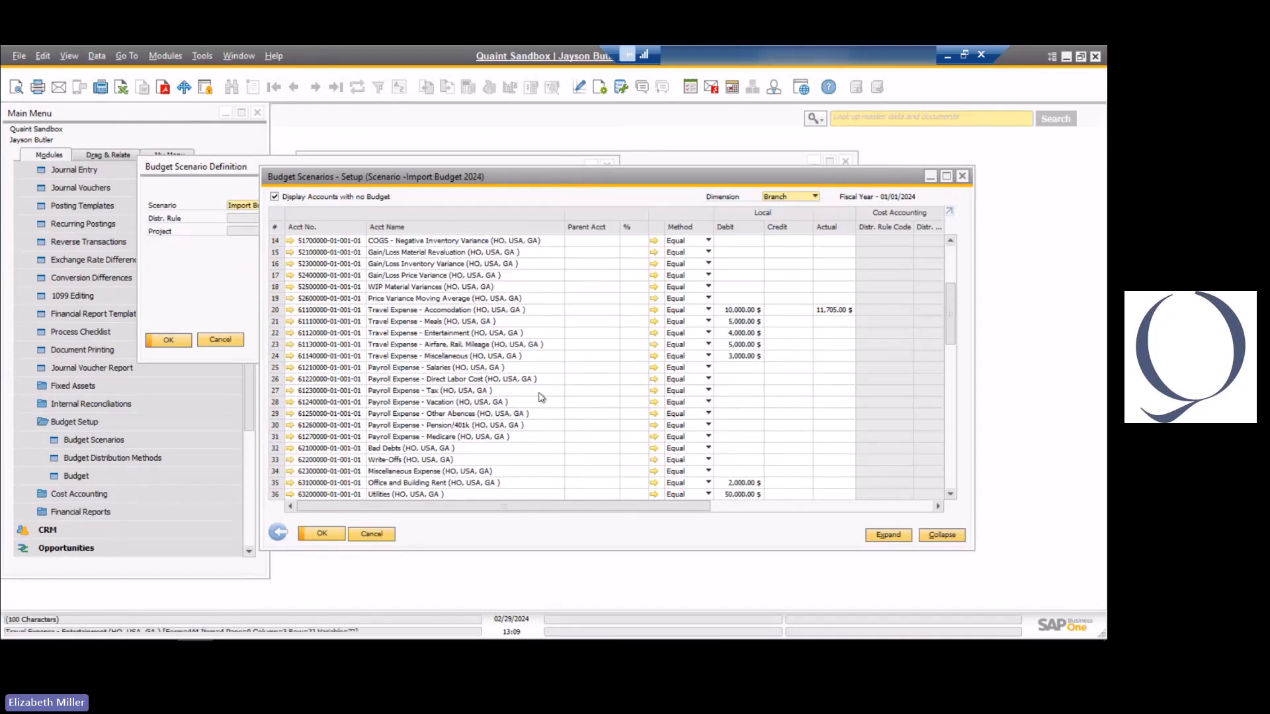
pyautogui.click(382, 536)
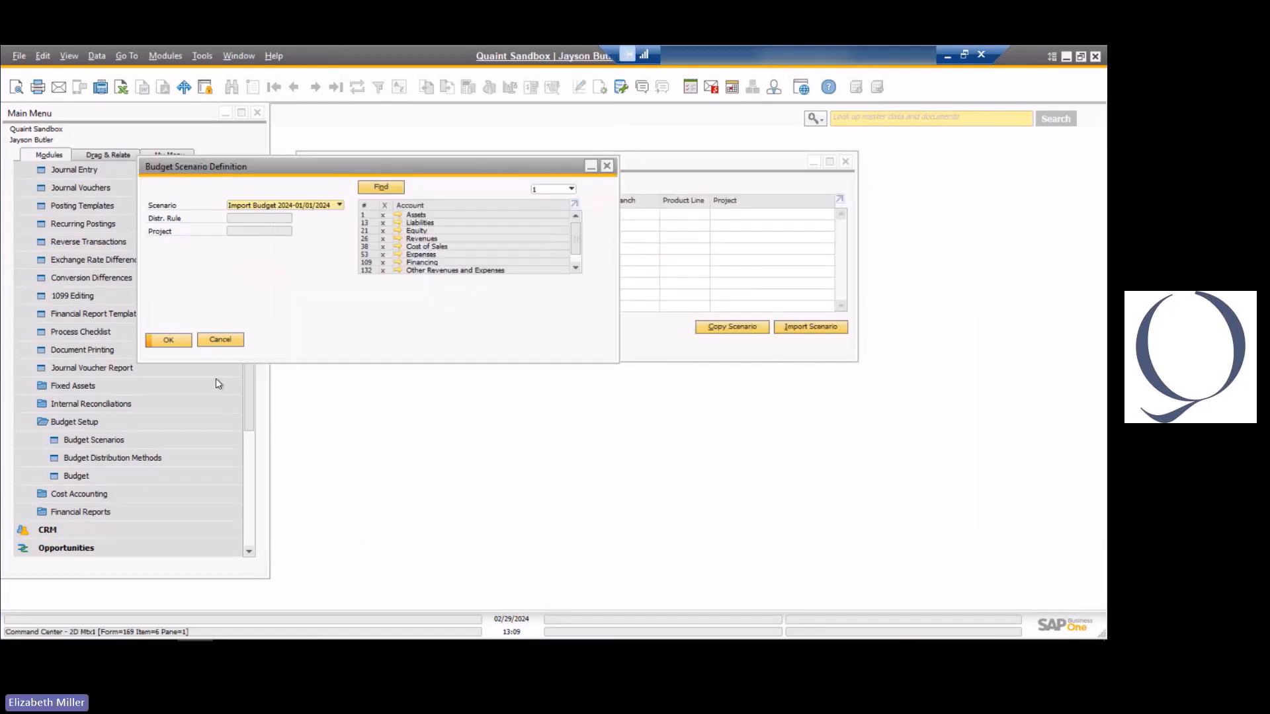
pyautogui.click(221, 340)
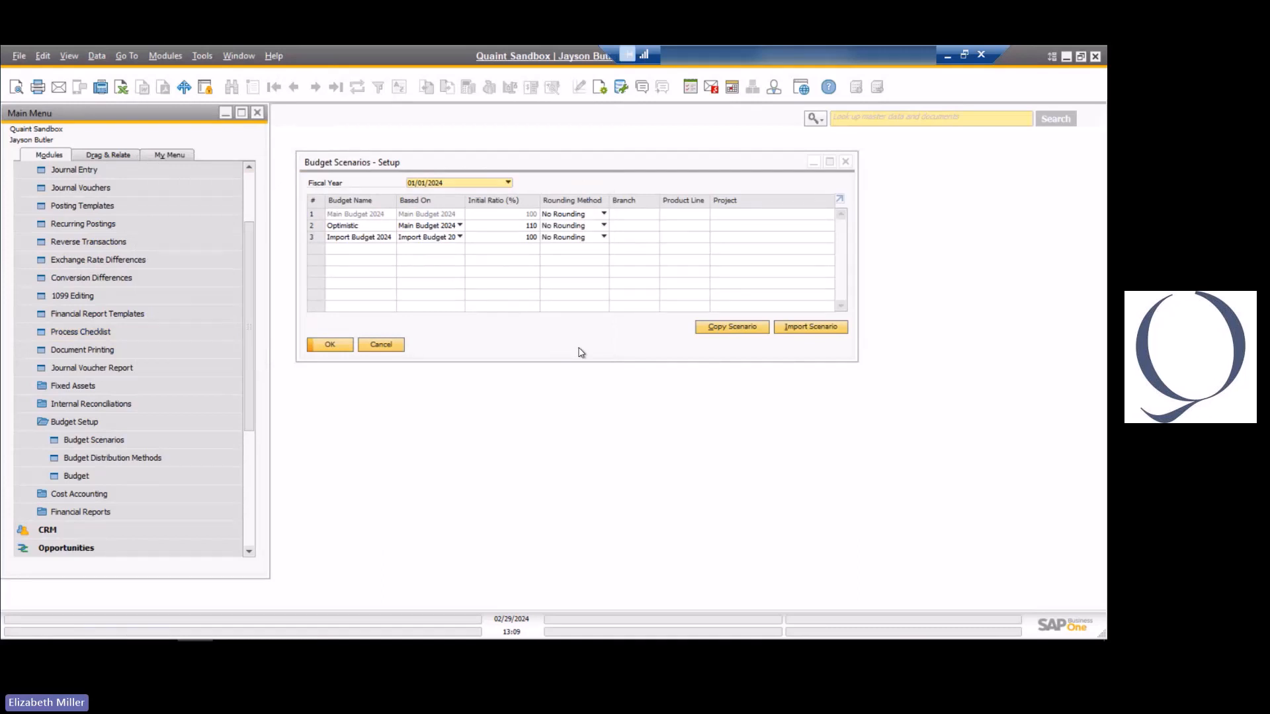
# - Start copying a budget scenario with Main Budget 2024-01/01/2024 as the original and choose to define a new destination scenario
pyautogui.click(732, 327)
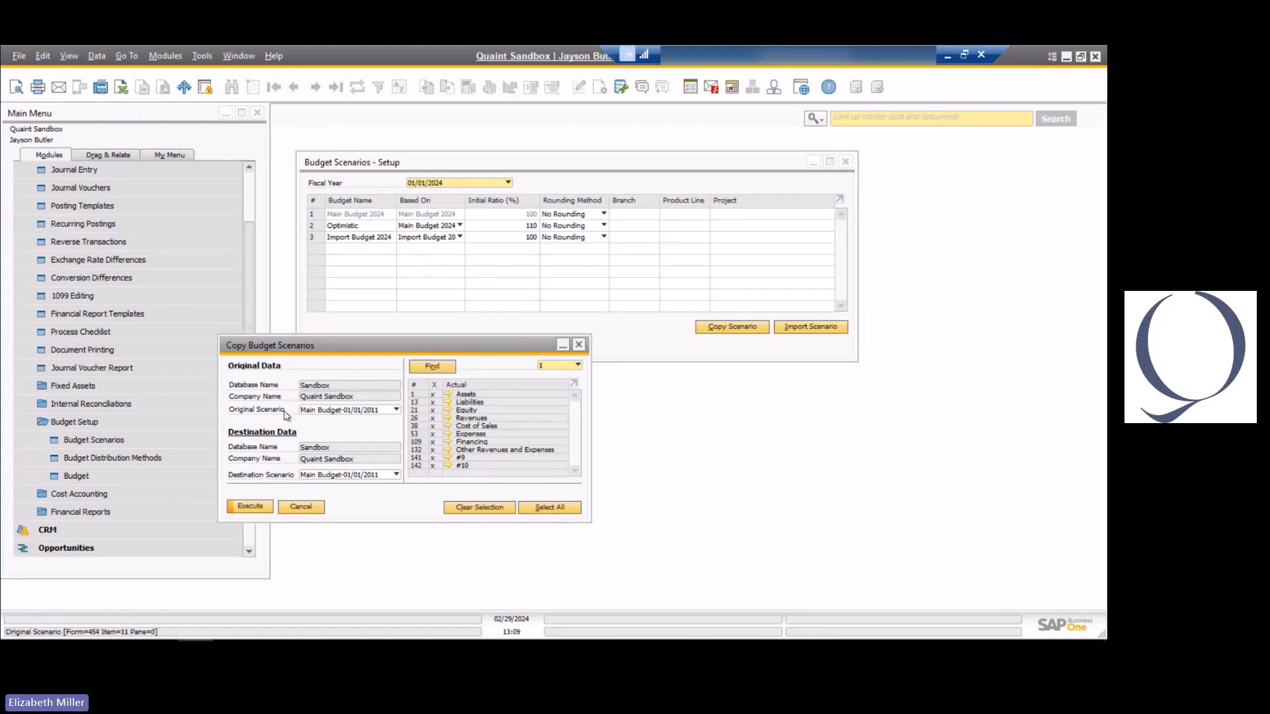
pyautogui.click(336, 411)
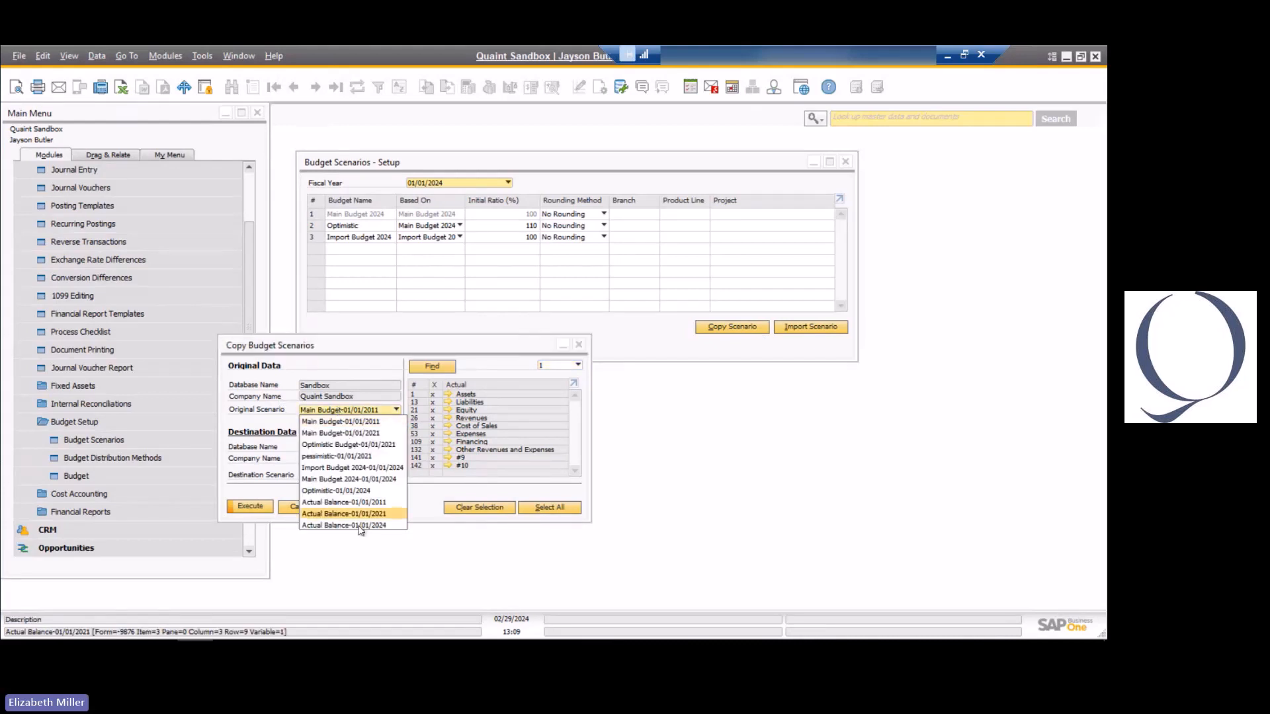
pyautogui.click(356, 479)
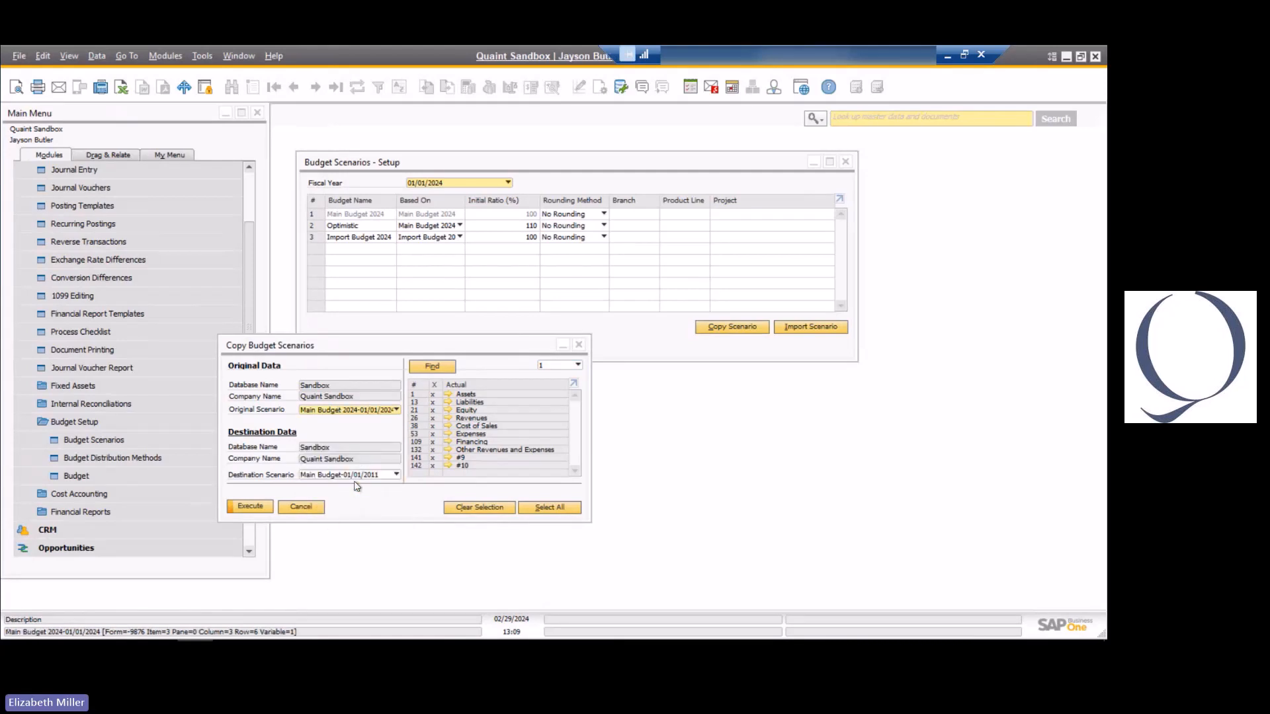
pyautogui.click(357, 475)
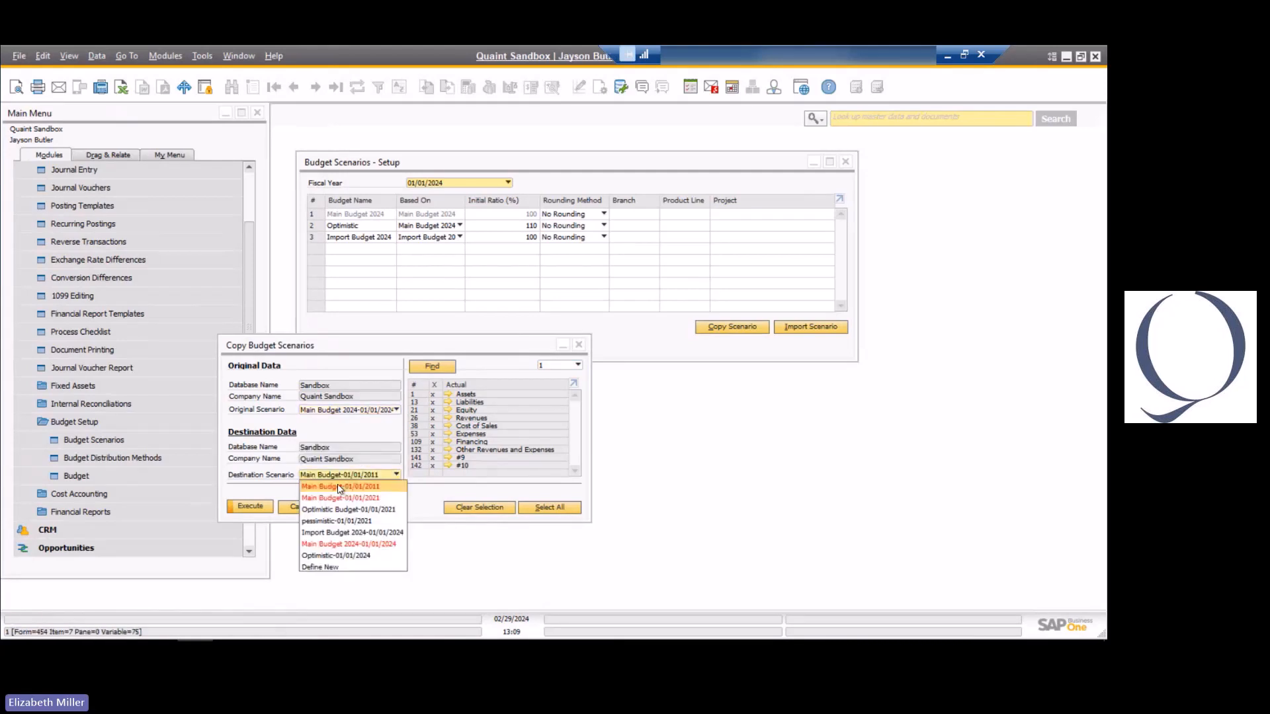
pyautogui.click(342, 568)
# - Add a destination scenario named Copy Budget 2024 to the scenario list and save it
pyautogui.rightClick(340, 238)
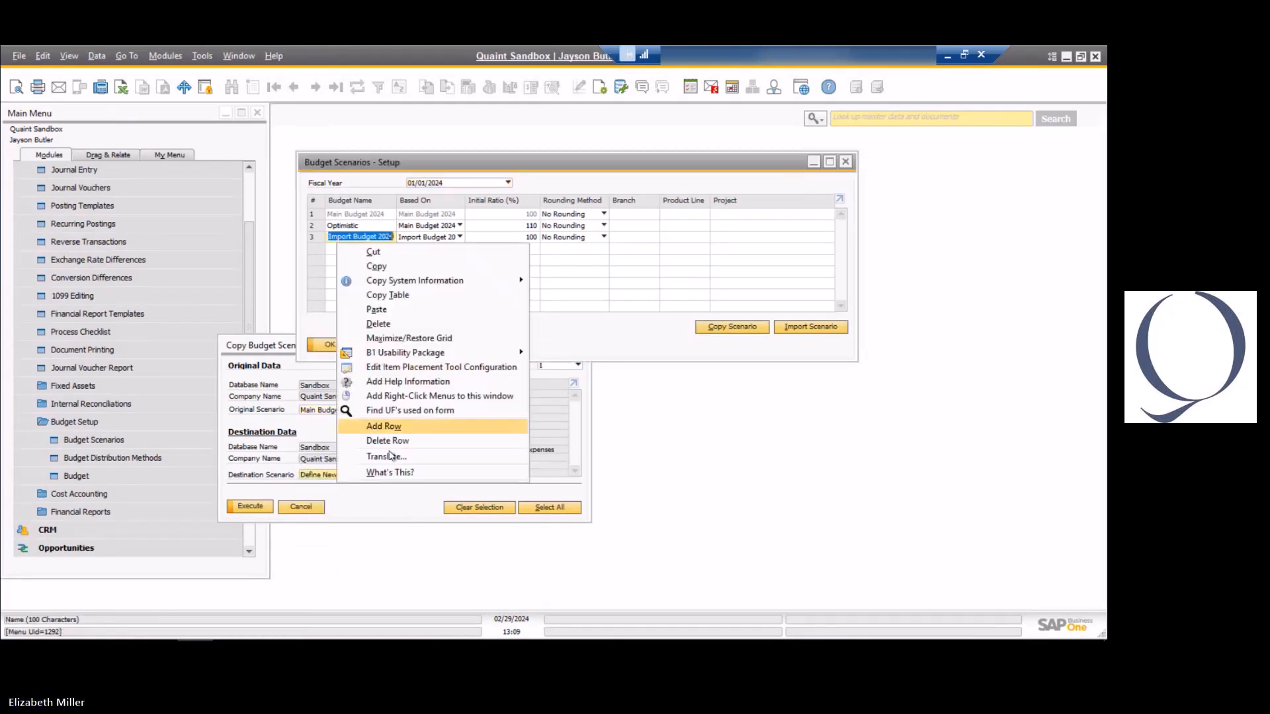
pyautogui.click(374, 426)
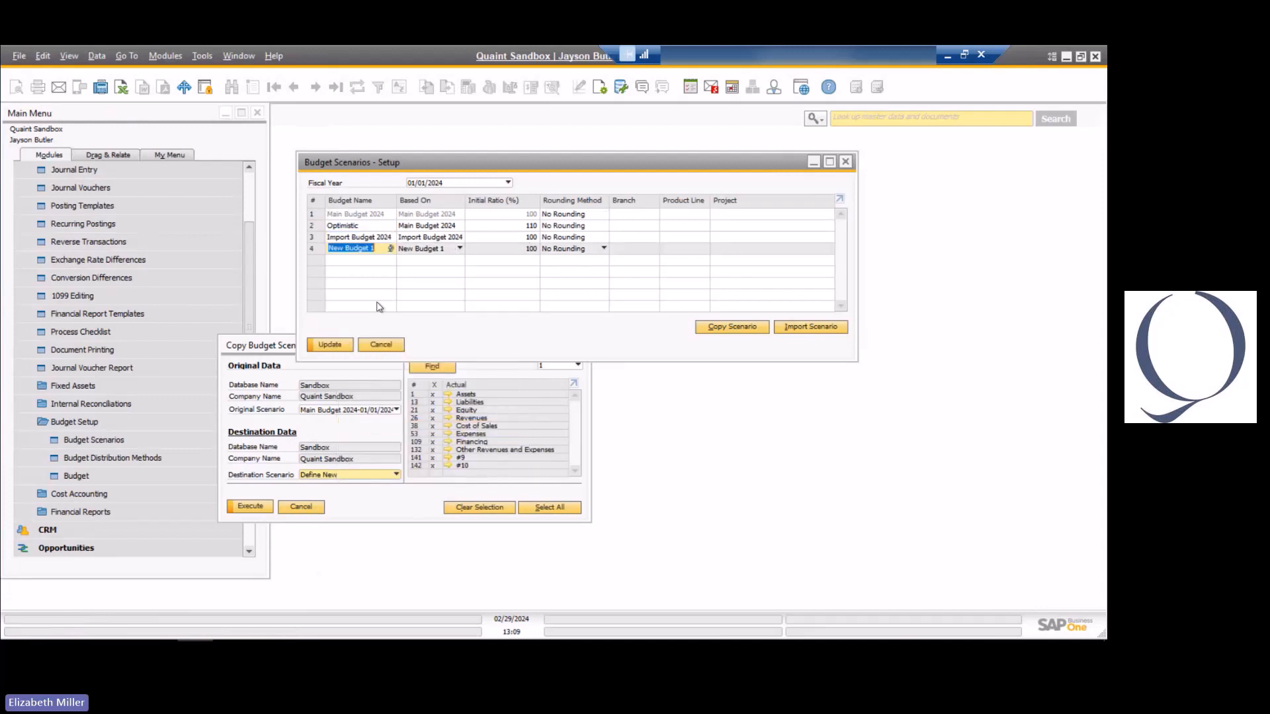
pyautogui.write('Copy Budget')
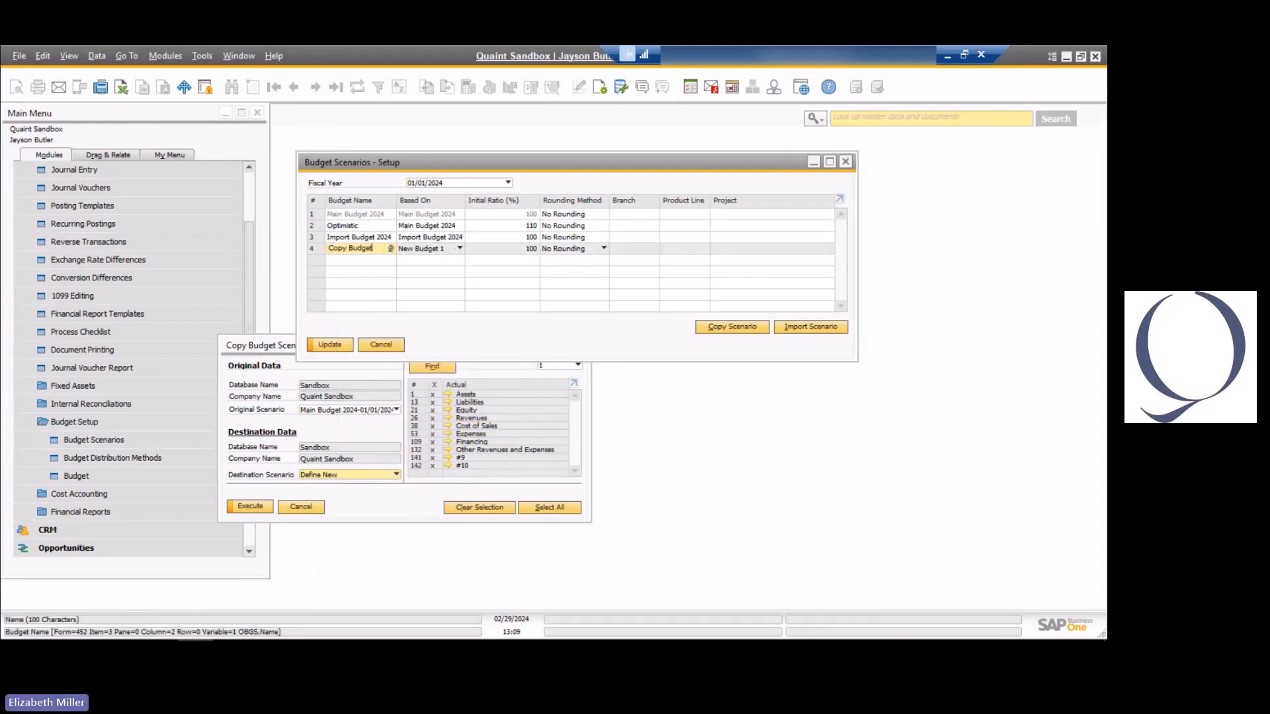
pyautogui.write(' 2024')
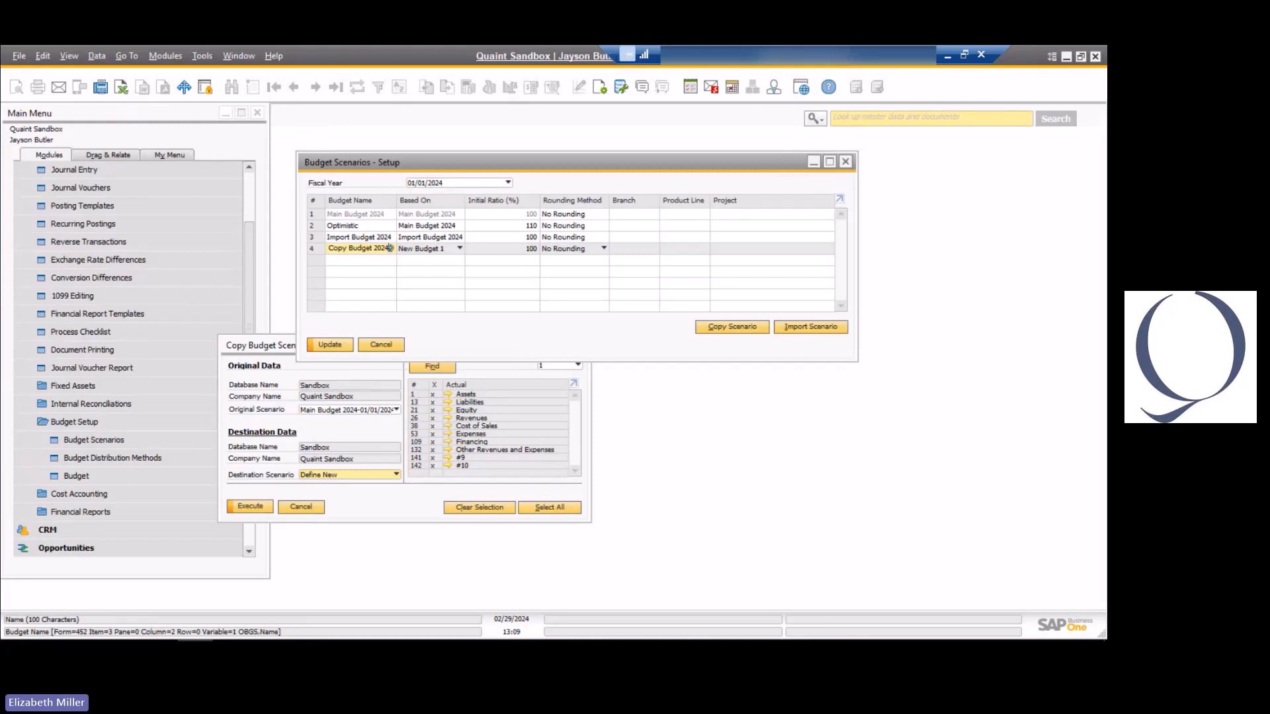
pyautogui.click(326, 345)
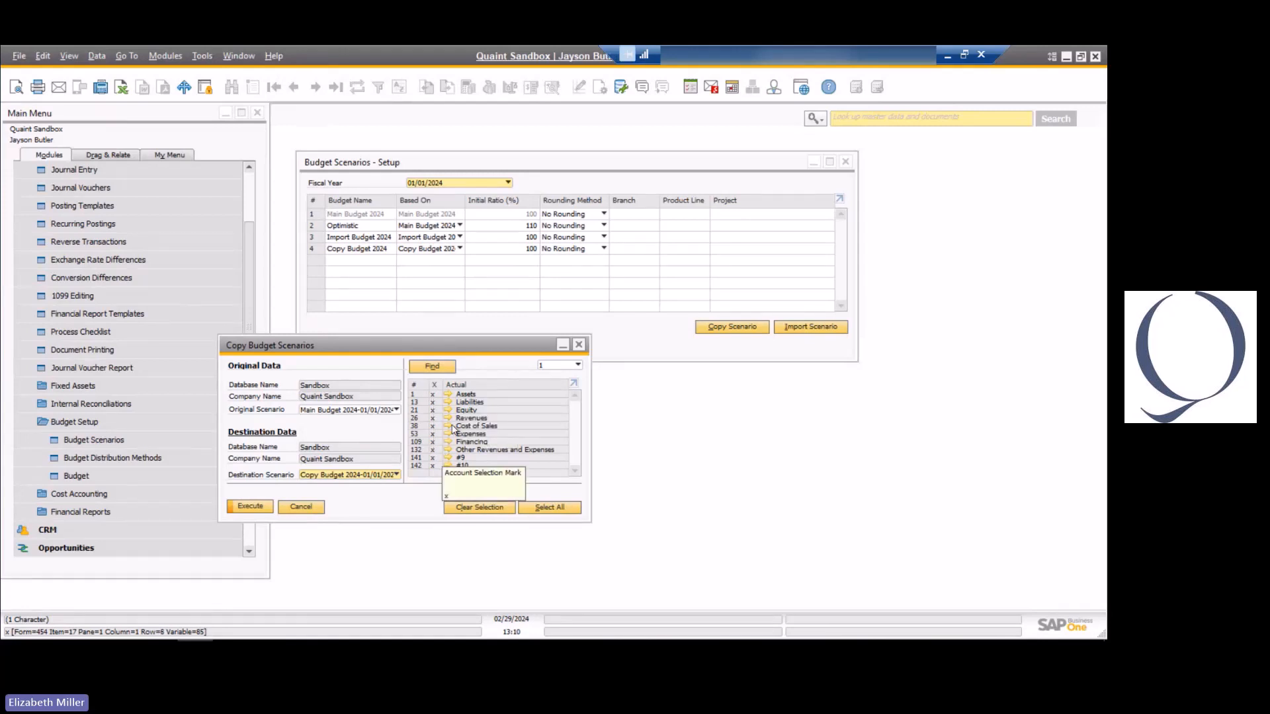
# - Expand the account list to level 10 to check the selected accounts, execute the copy into Copy Budget 2024, and close the copy window
pyautogui.click(578, 366)
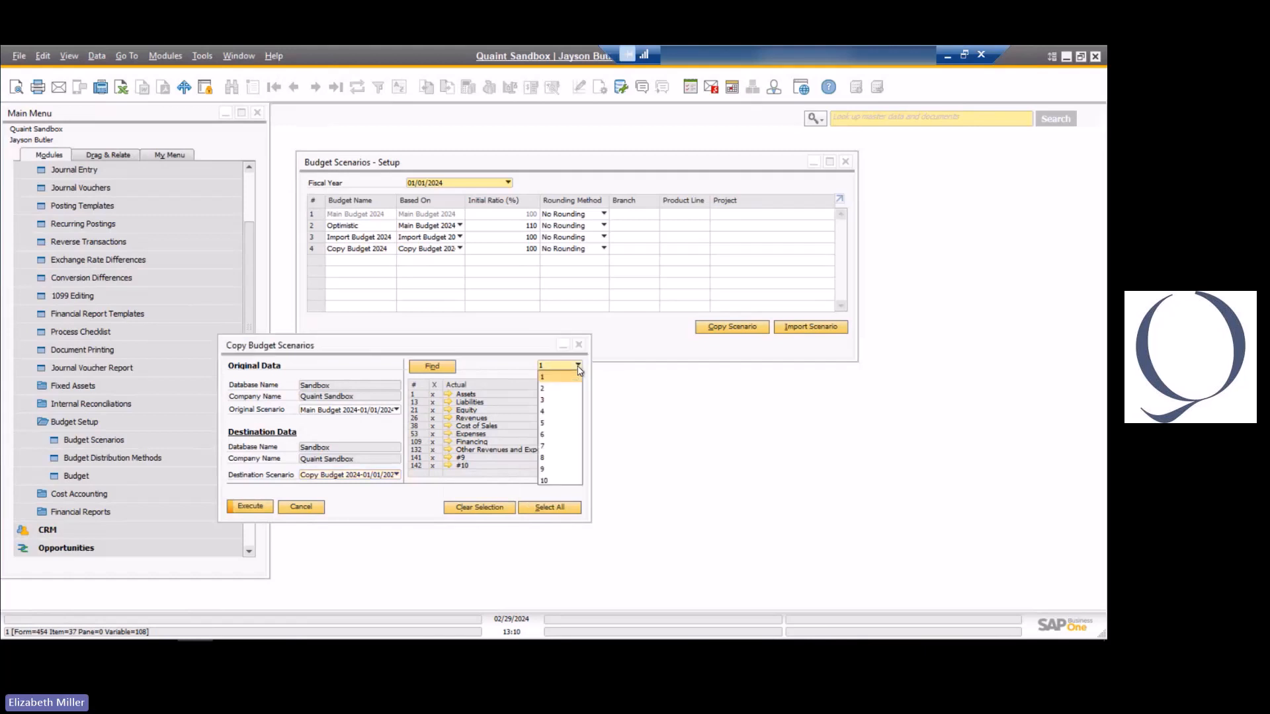
pyautogui.click(560, 482)
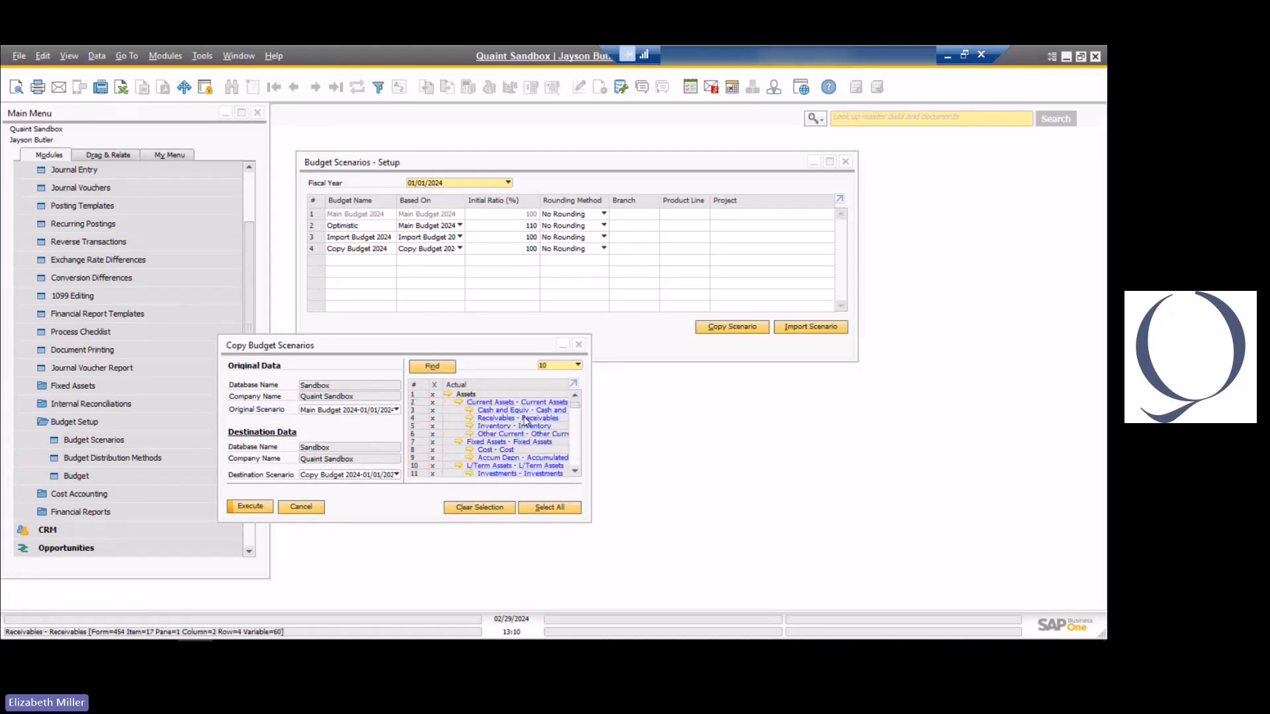
pyautogui.scroll(-3, 526, 421)
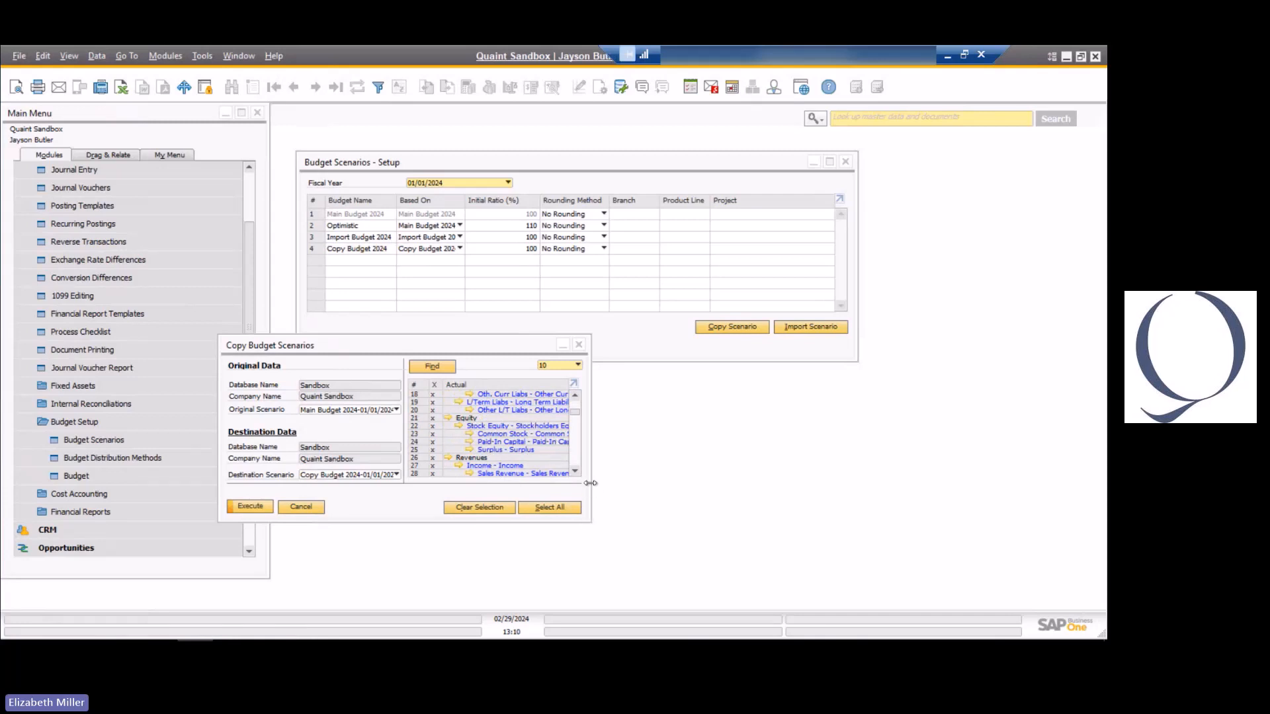
pyautogui.moveTo(591, 484); pyautogui.dragTo(832, 490)
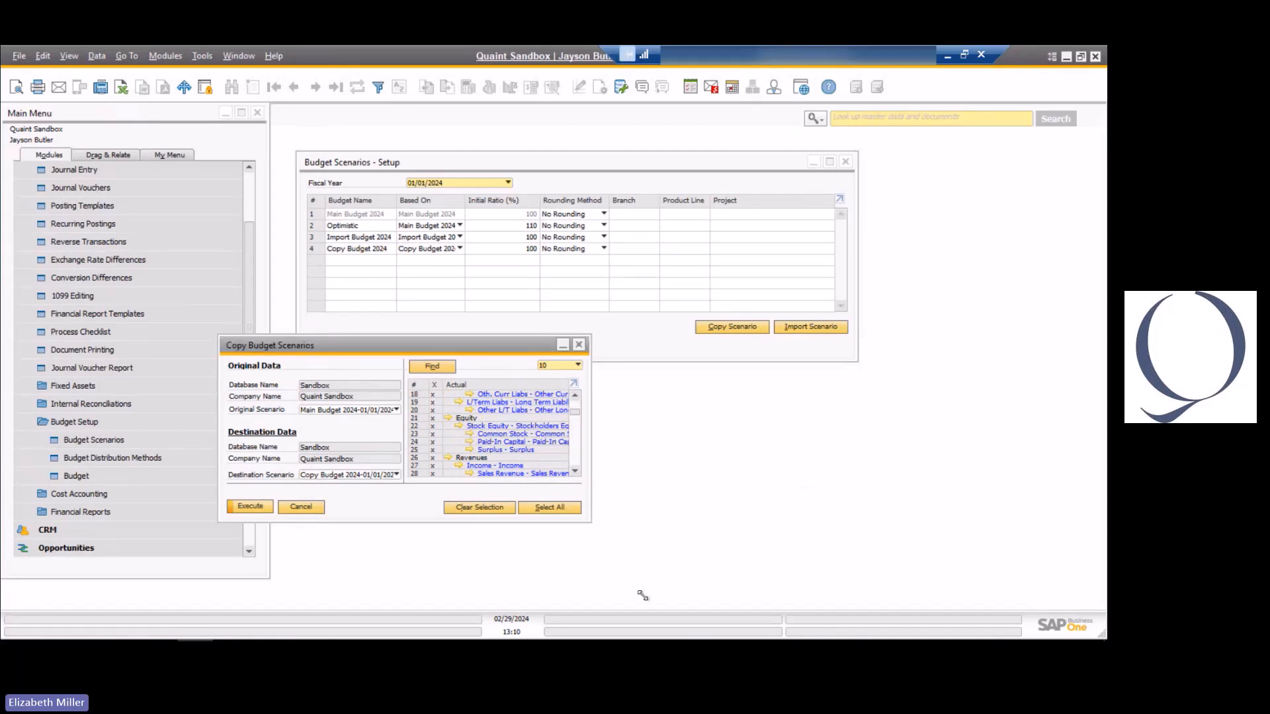
pyautogui.scroll(-4, 496, 447)
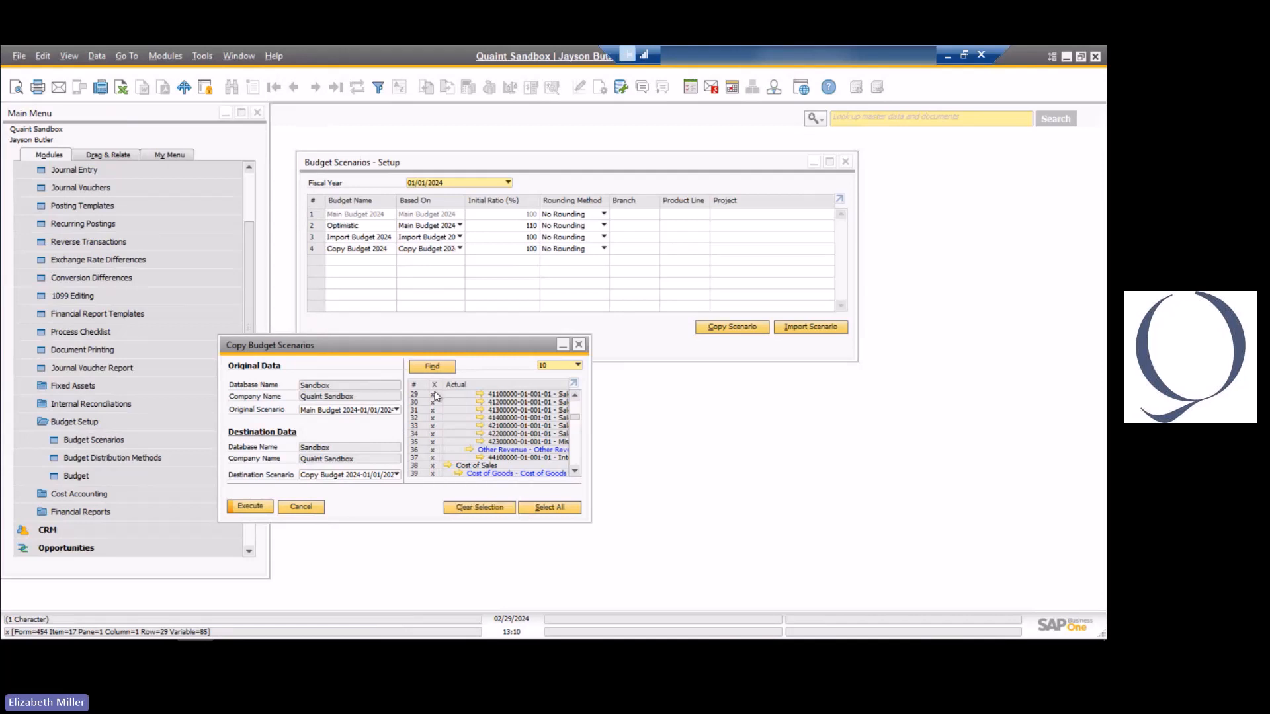
pyautogui.click(250, 507)
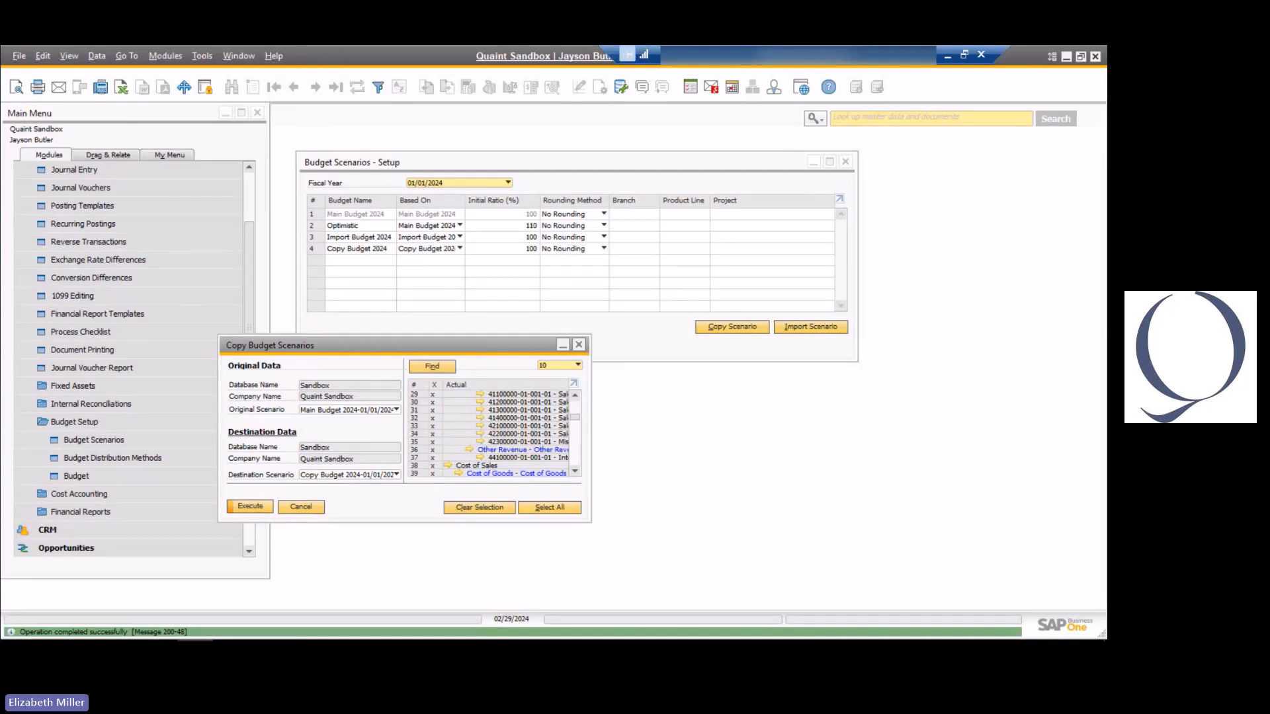
pyautogui.click(301, 507)
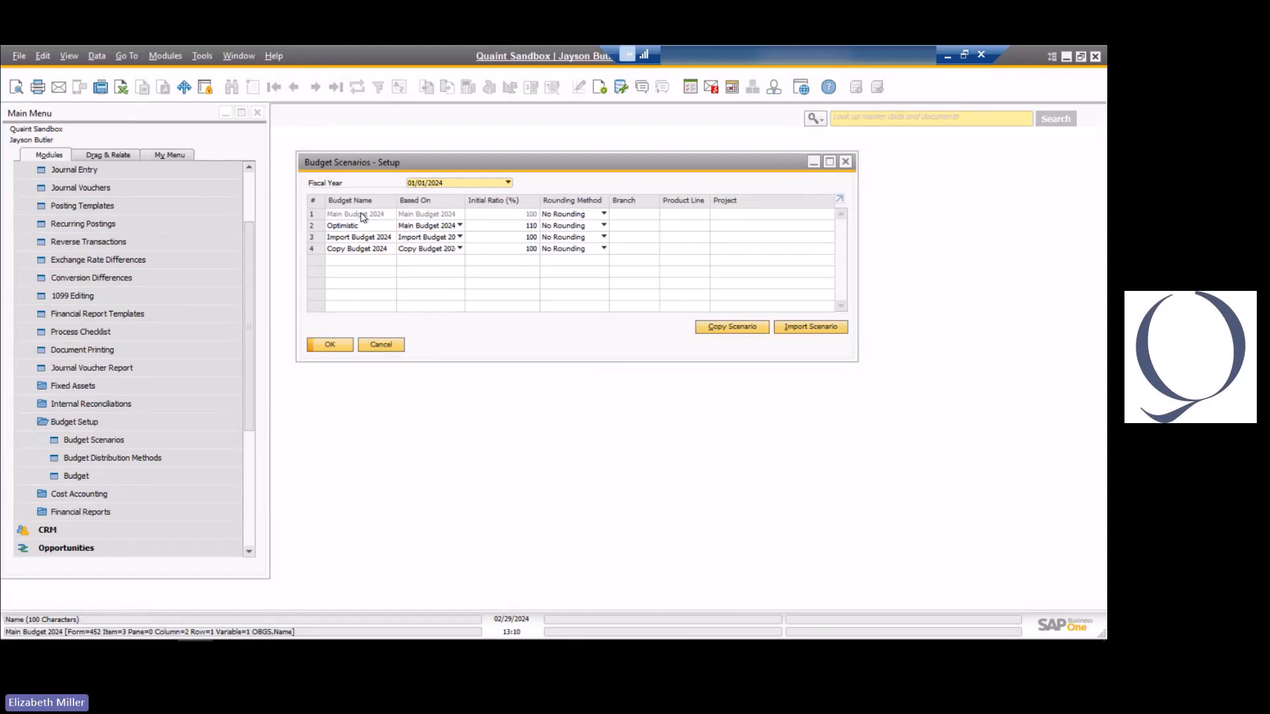
# - Check which scenarios are available in the Budget Scenario Definition, and leave it without opening a budget
pyautogui.click(110, 483)
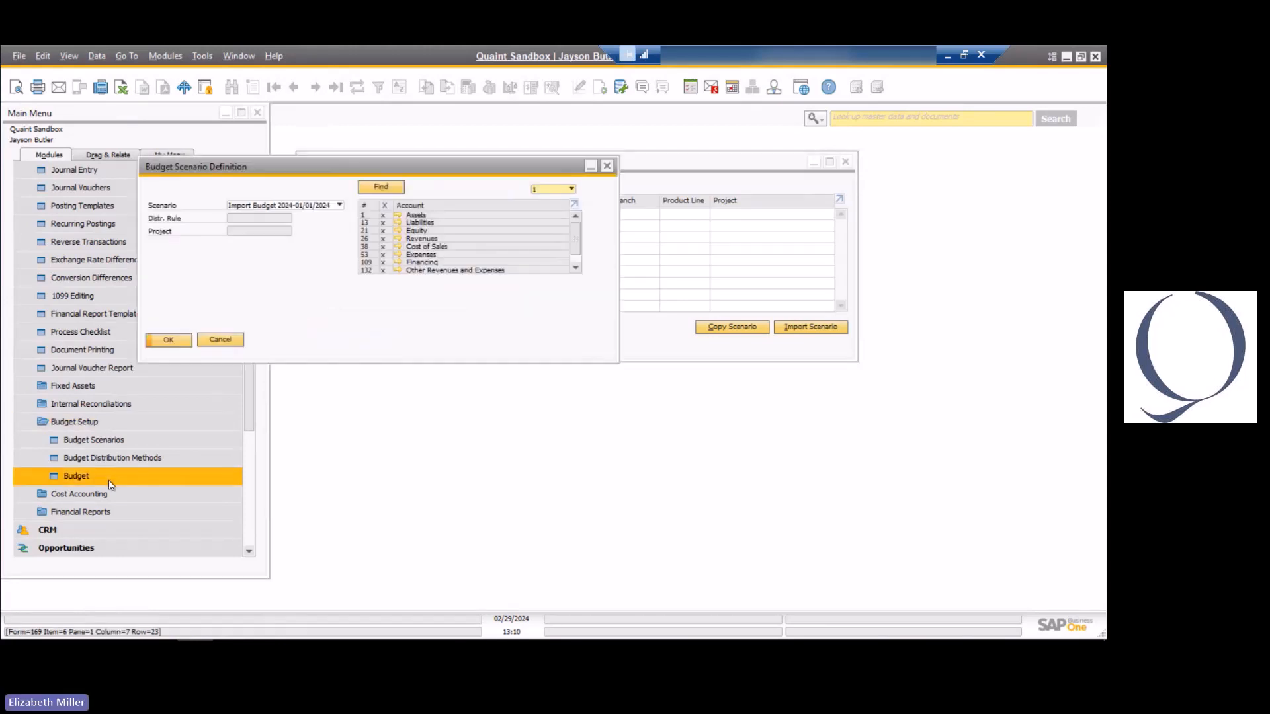
pyautogui.click(282, 206)
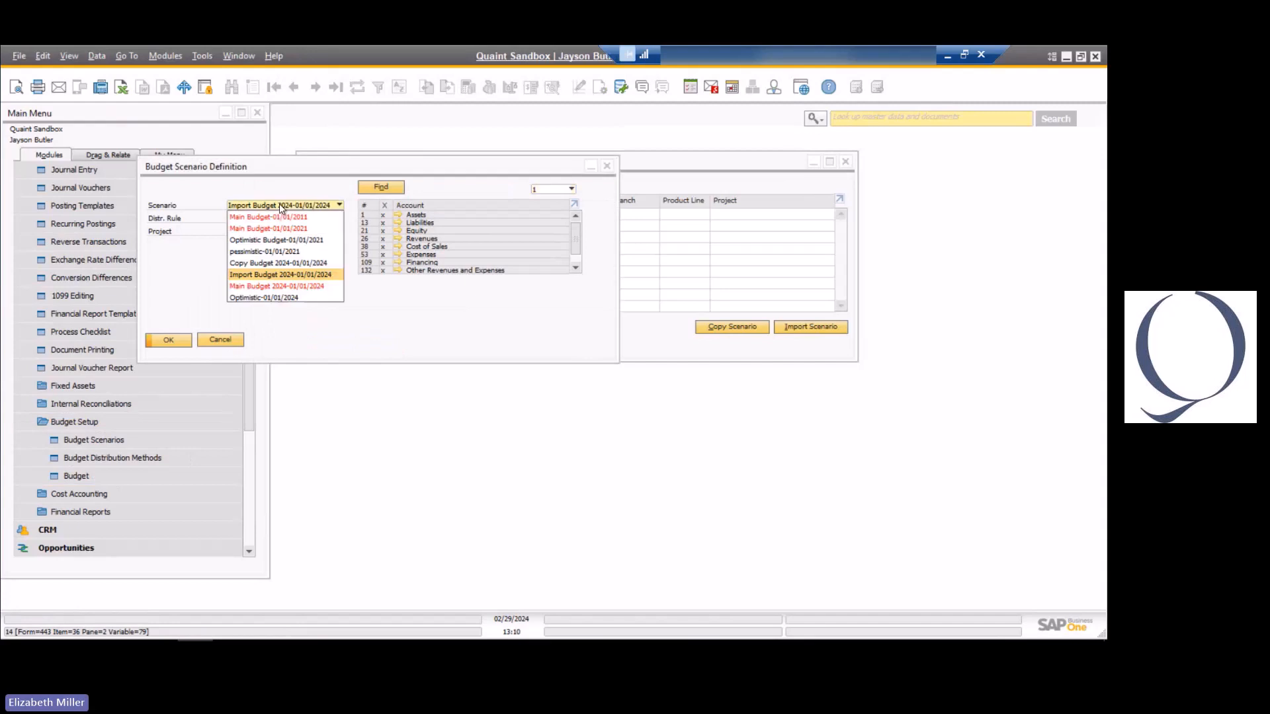
pyautogui.click(219, 343)
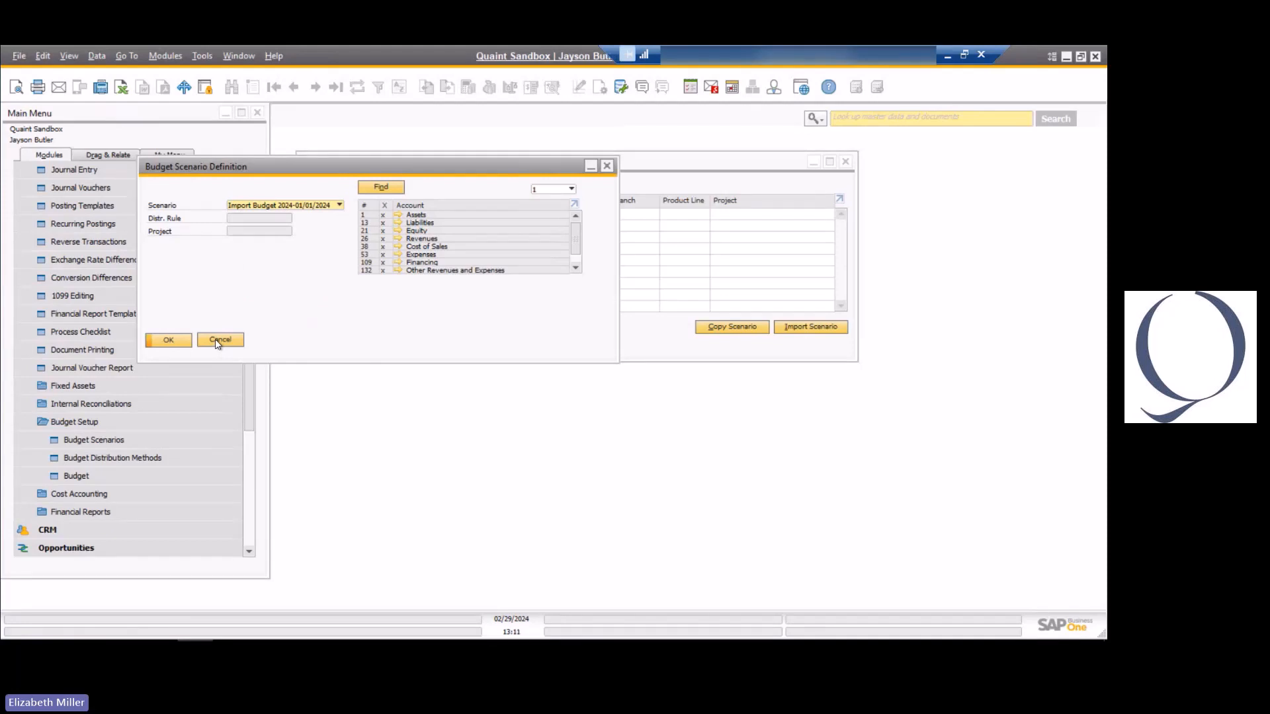
pyautogui.click(218, 341)
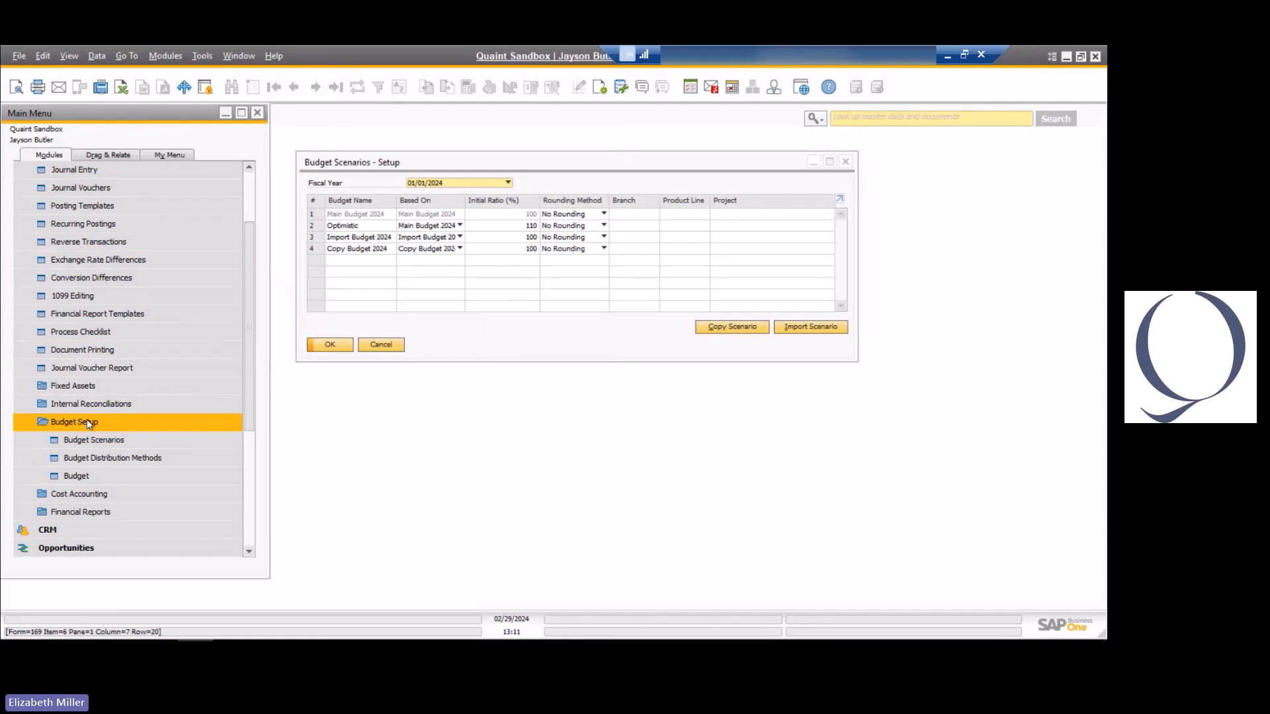
# - Open the budget for scenario Import Budget 2024-01/01/2024 with the account selection shown at level 10
pyautogui.click(103, 478)
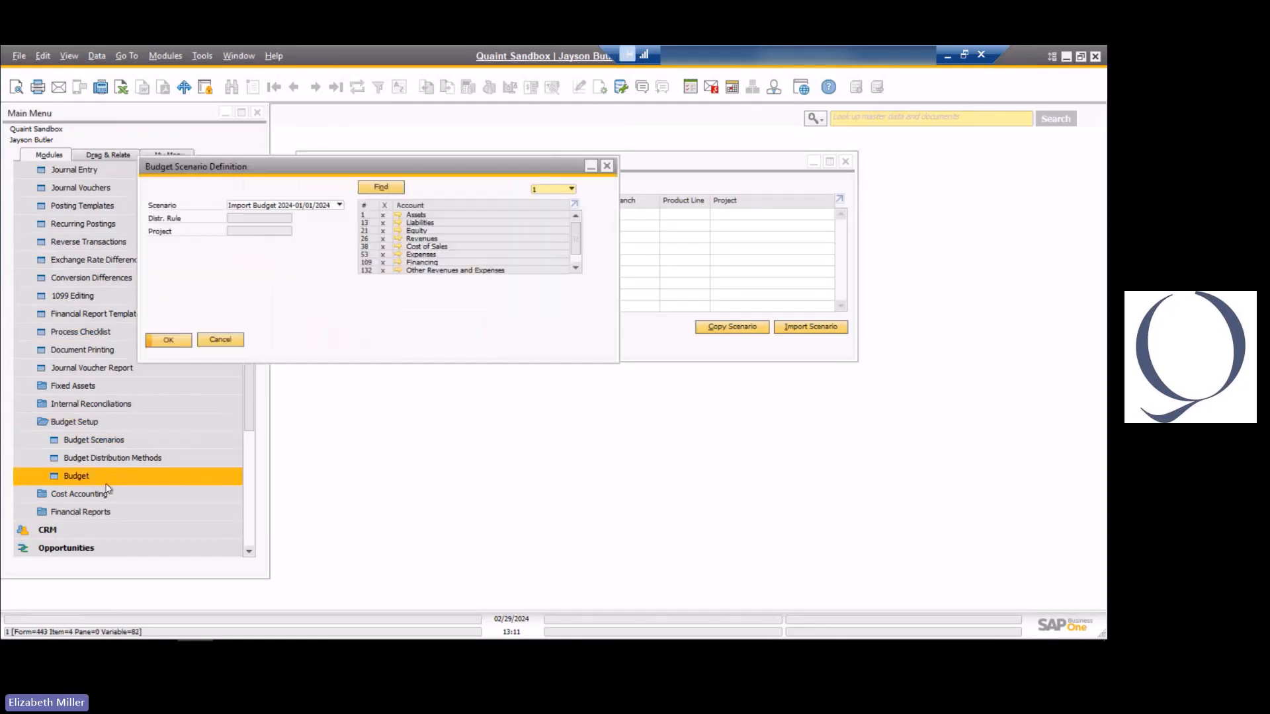
pyautogui.click(252, 207)
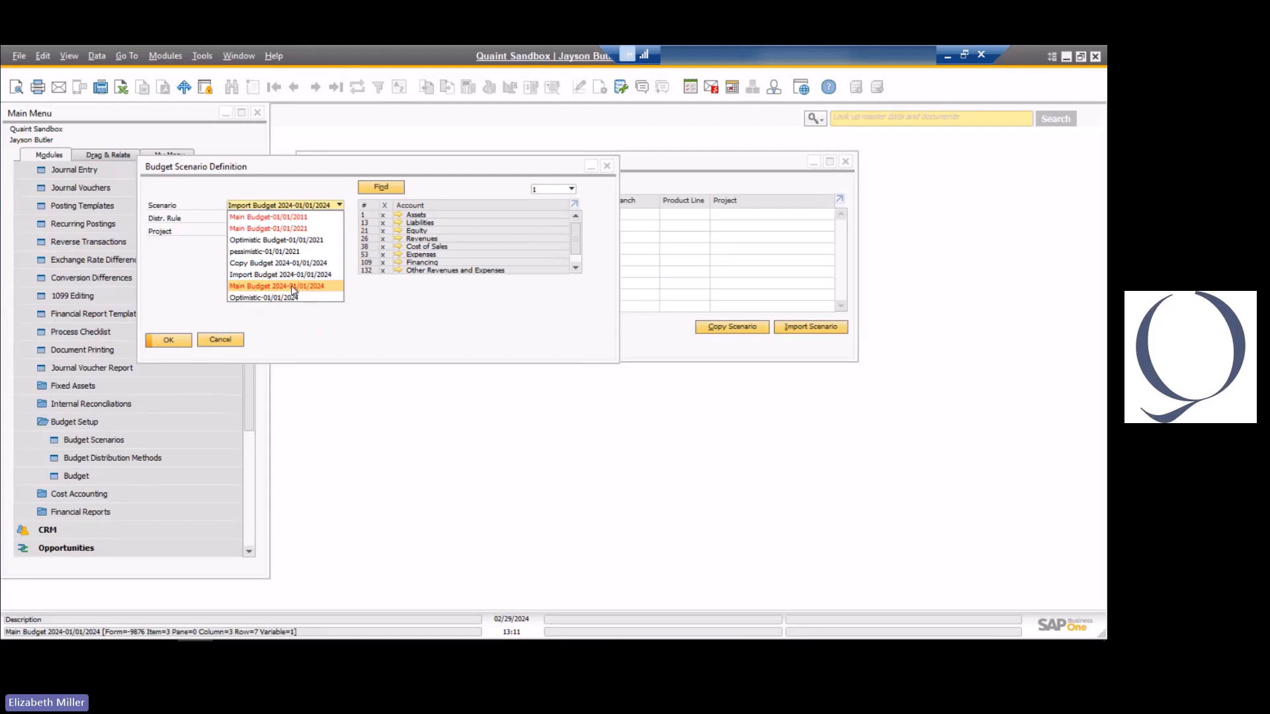
pyautogui.click(334, 274)
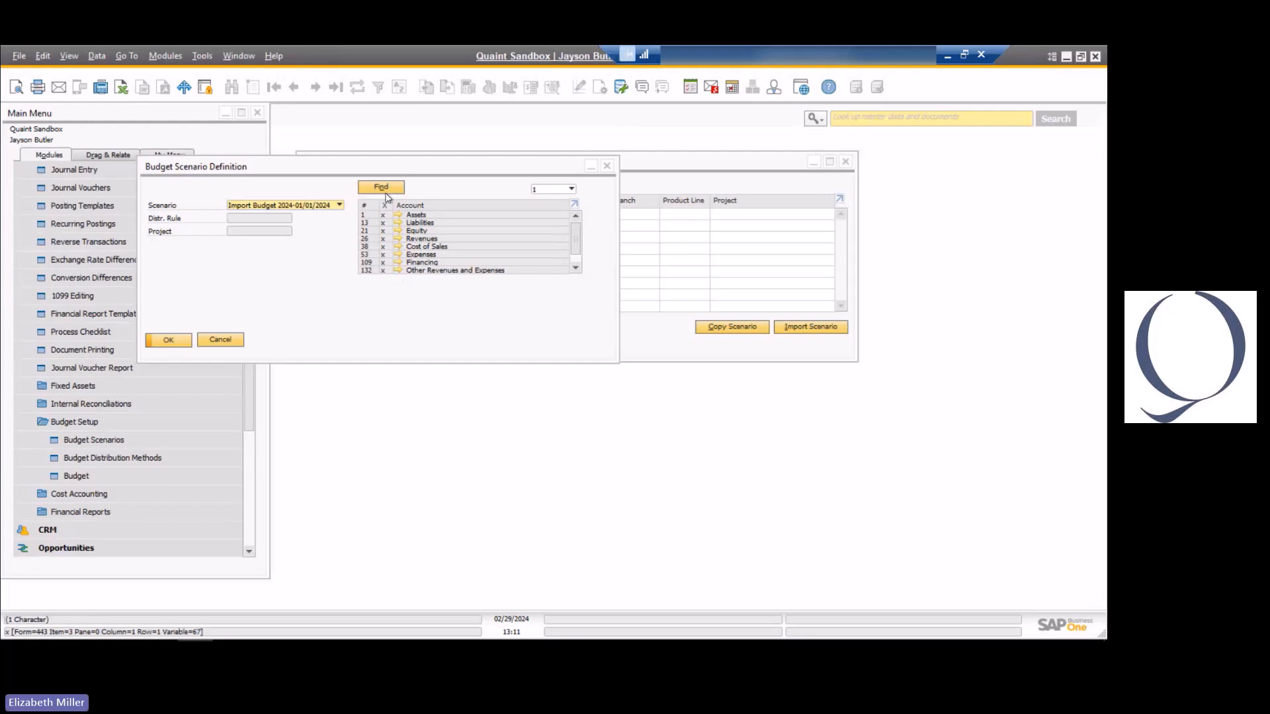
pyautogui.click(553, 191)
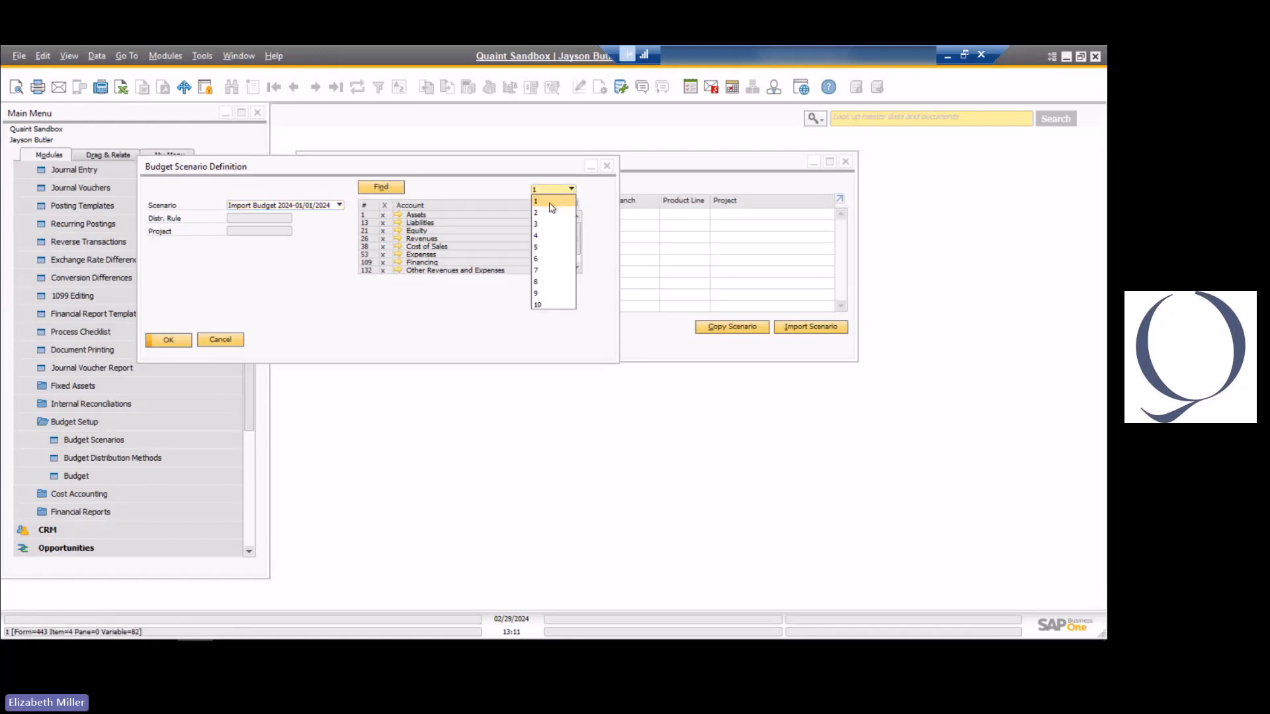
pyautogui.click(557, 304)
pyautogui.scroll(-5, 541, 270)
pyautogui.scroll(-4, 541, 269)
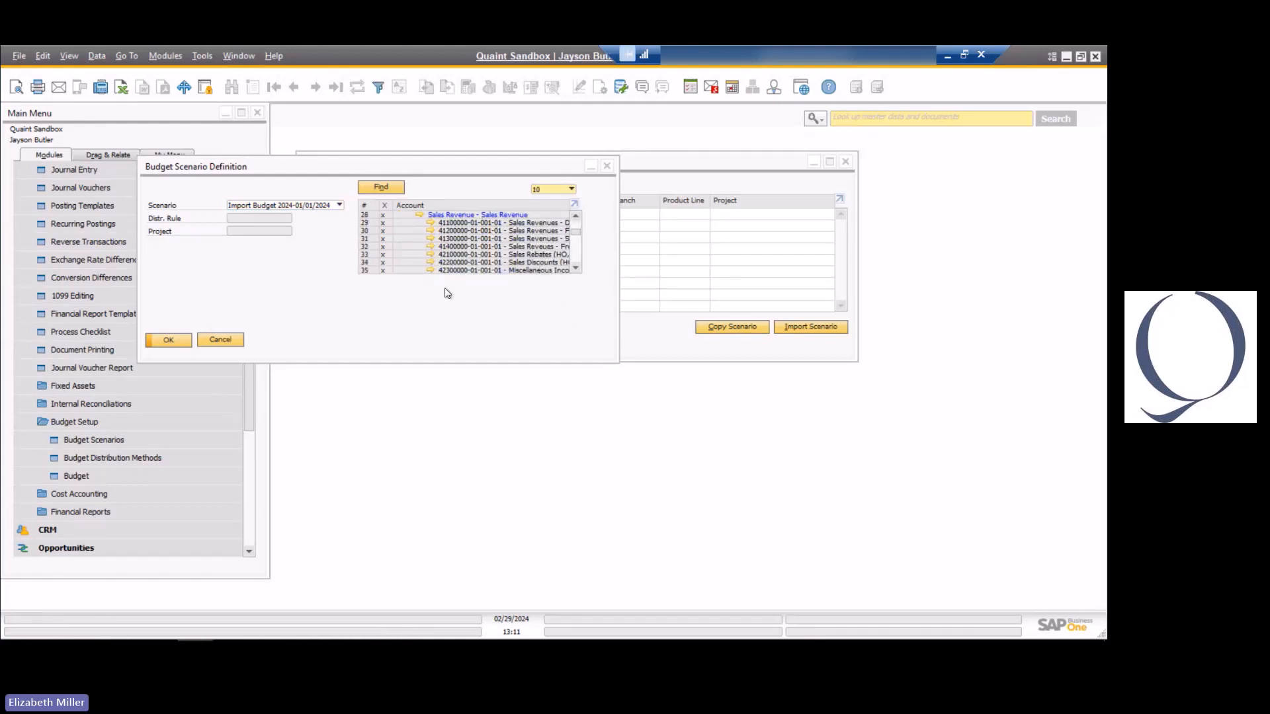
pyautogui.click(175, 346)
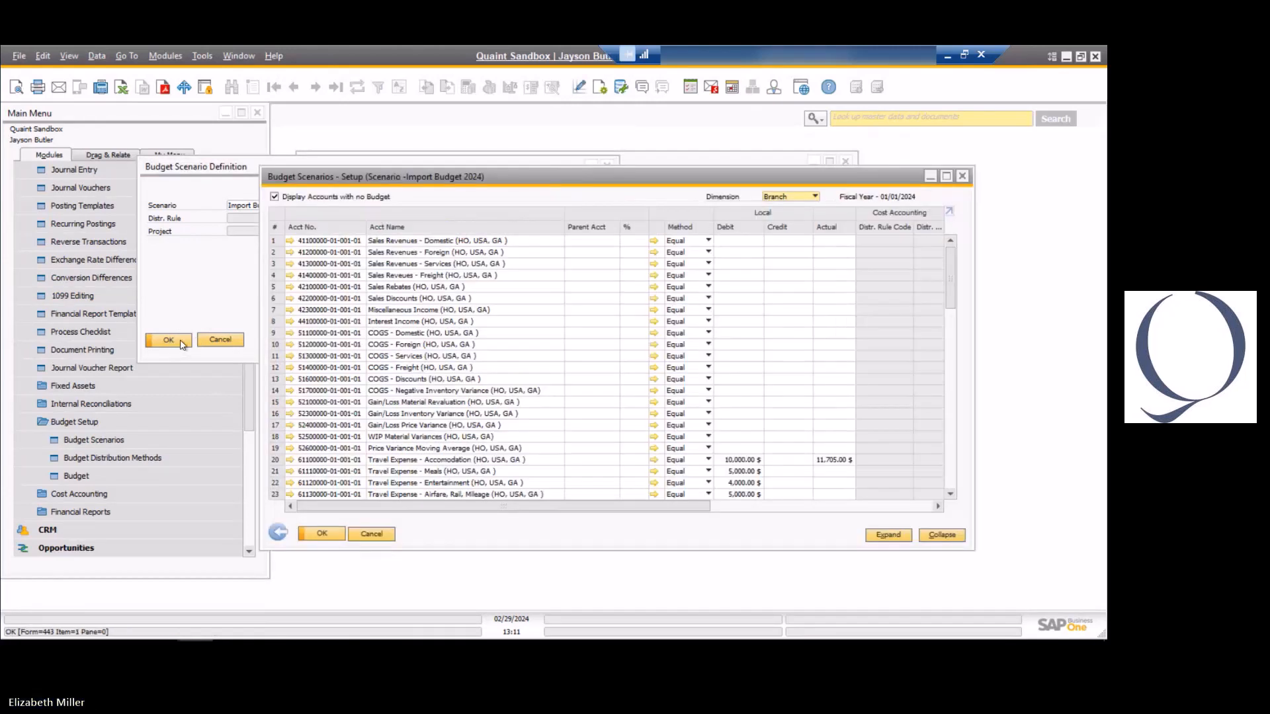
# - Look through the Import Budget 2024 account rows and hide the accounts with no budget
pyautogui.scroll(-2, 556, 324)
pyautogui.scroll(-2, 556, 324)
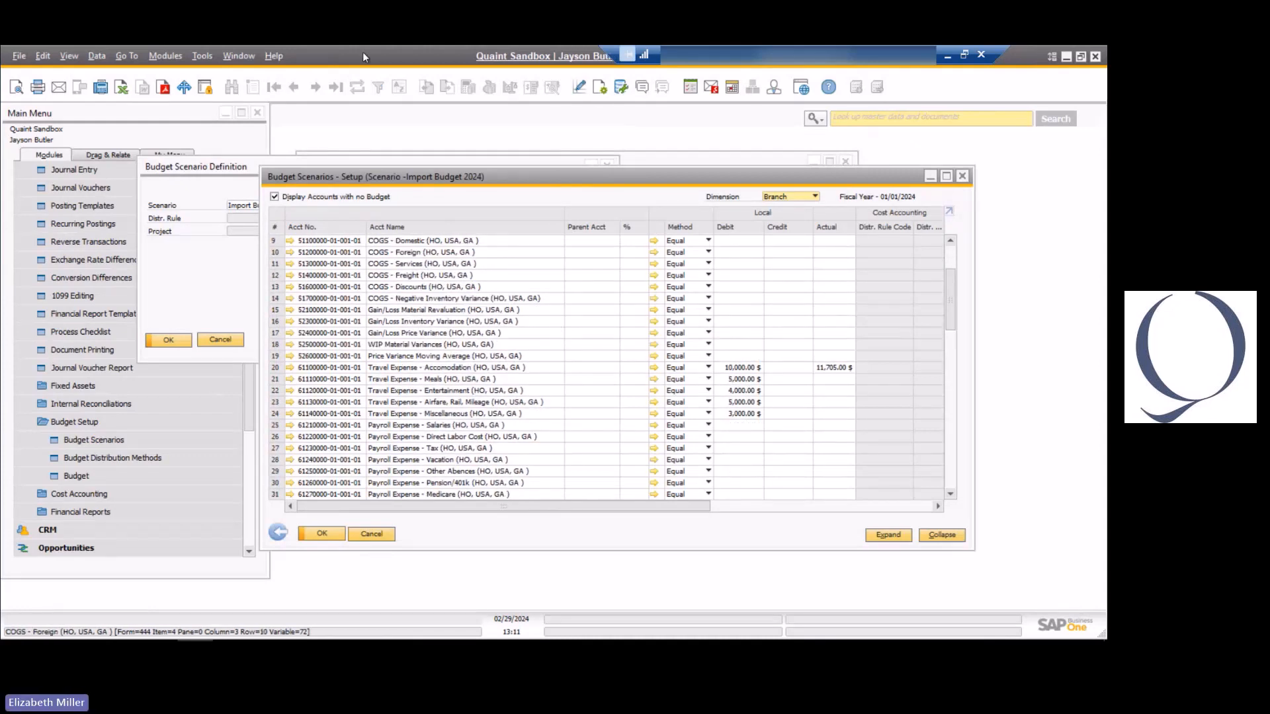
pyautogui.scroll(4, 558, 322)
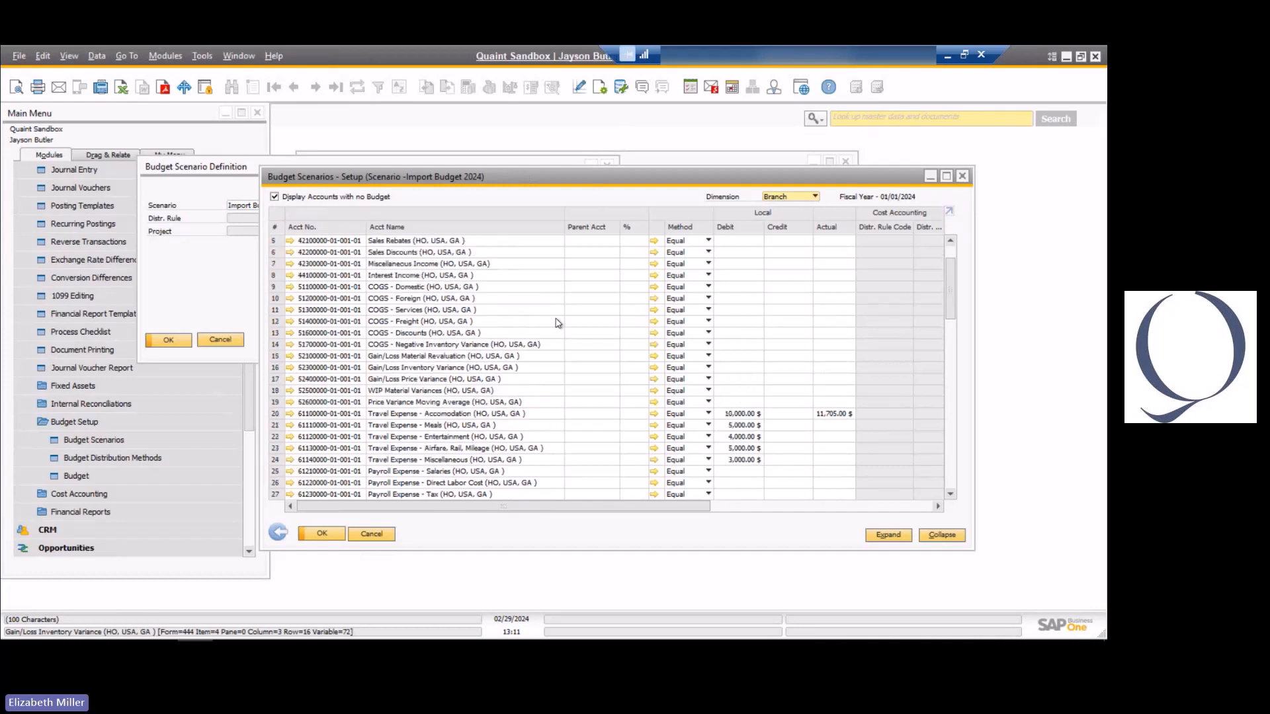
pyautogui.click(274, 197)
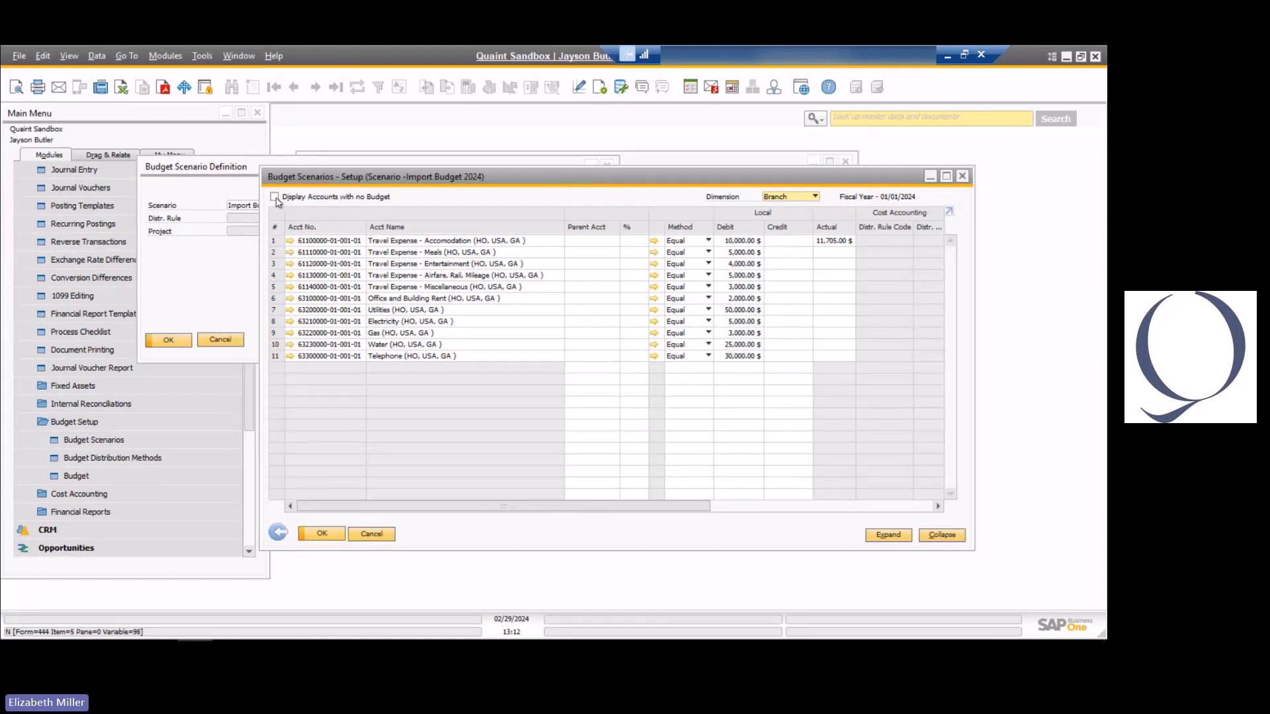
# - Show the accounts with no budget, and check the Relevant to Budget setting of Sales Revenues - Domestic in its Chart of Accounts details
pyautogui.click(275, 197)
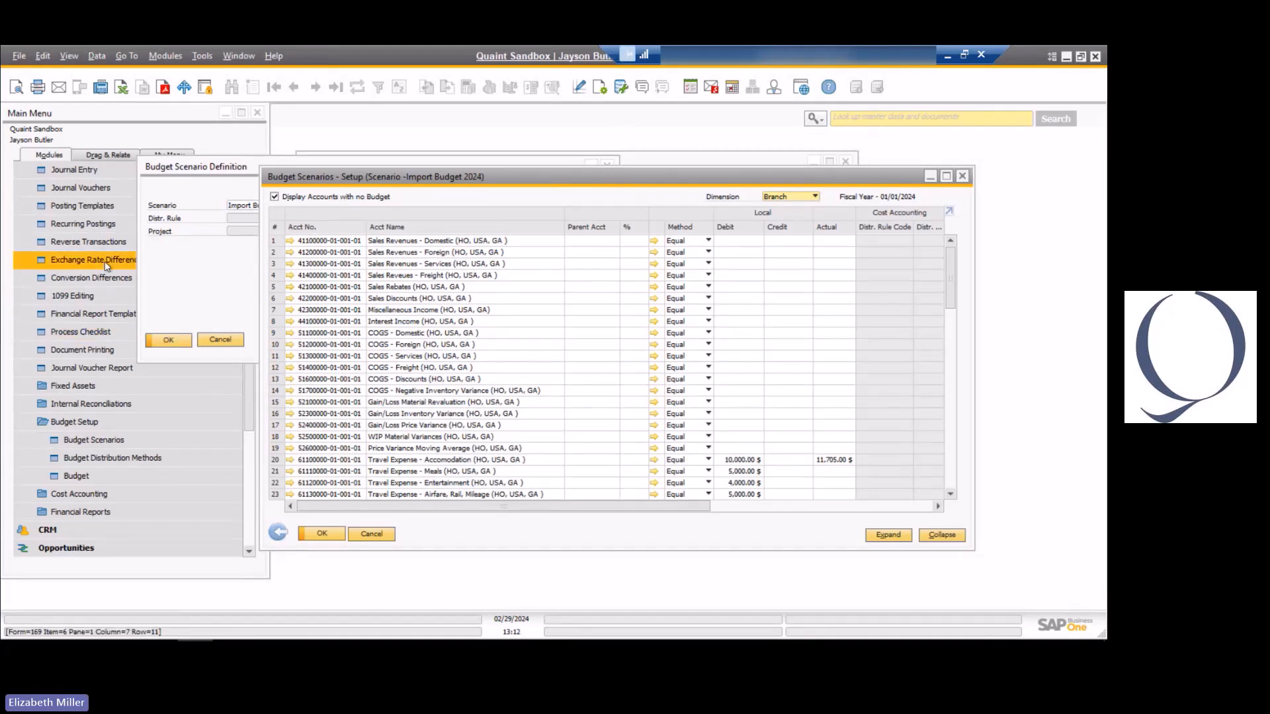
pyautogui.scroll(2, 104, 261)
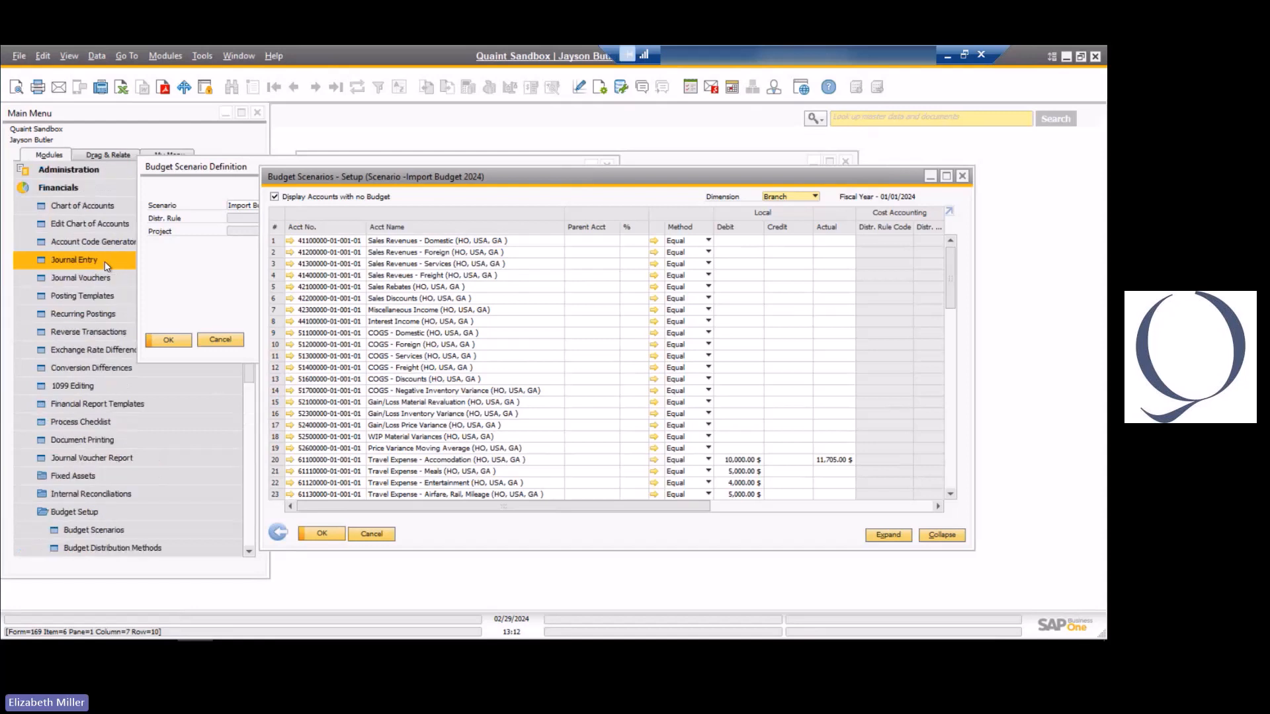
pyautogui.click(69, 206)
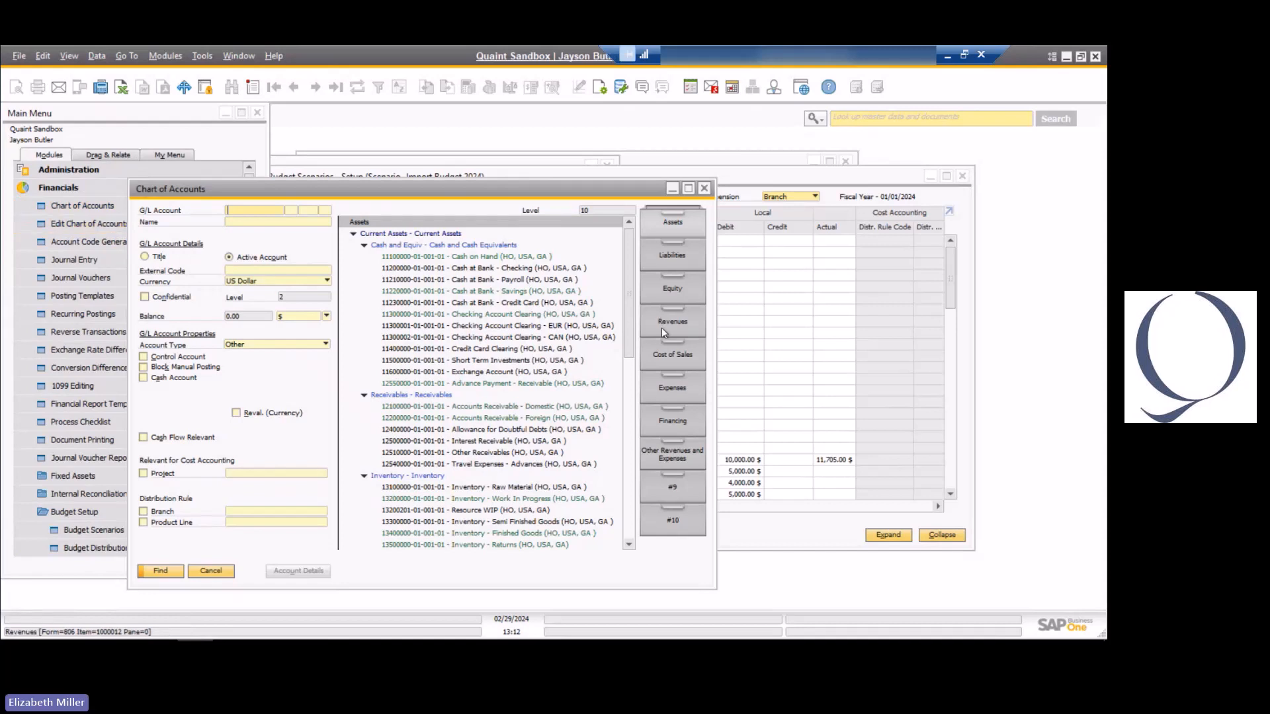
pyautogui.click(661, 327)
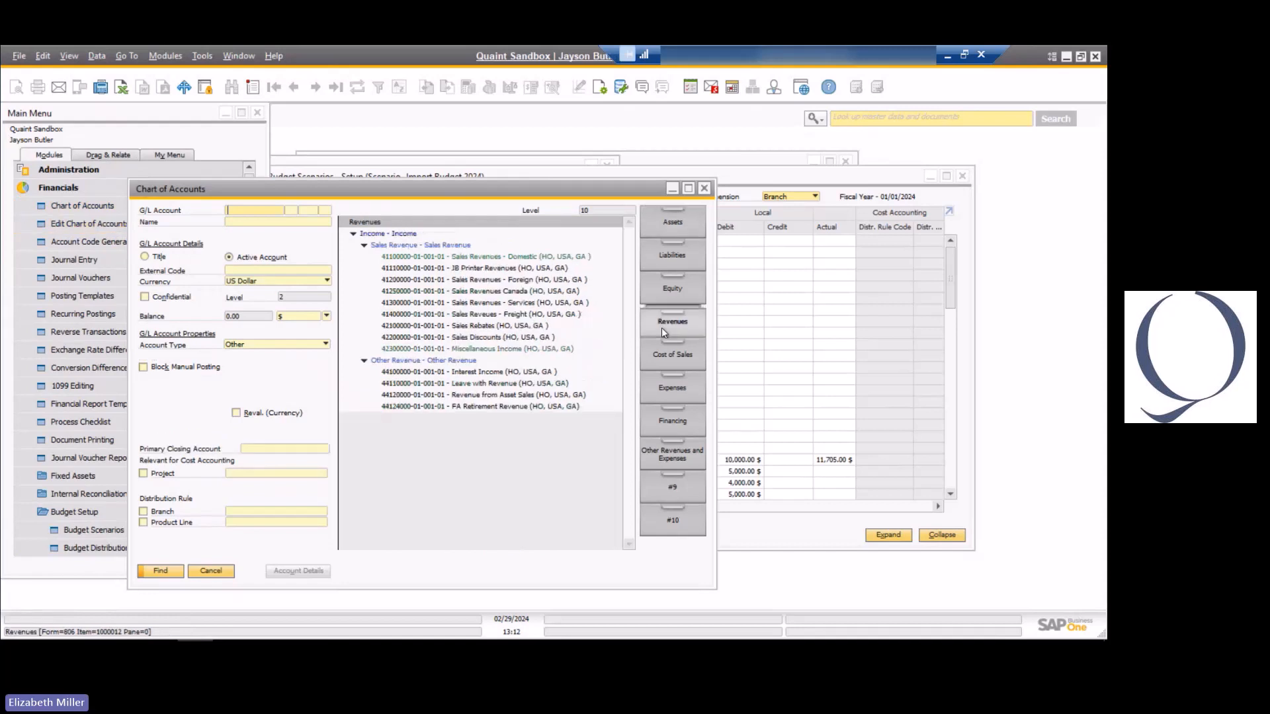
pyautogui.click(471, 260)
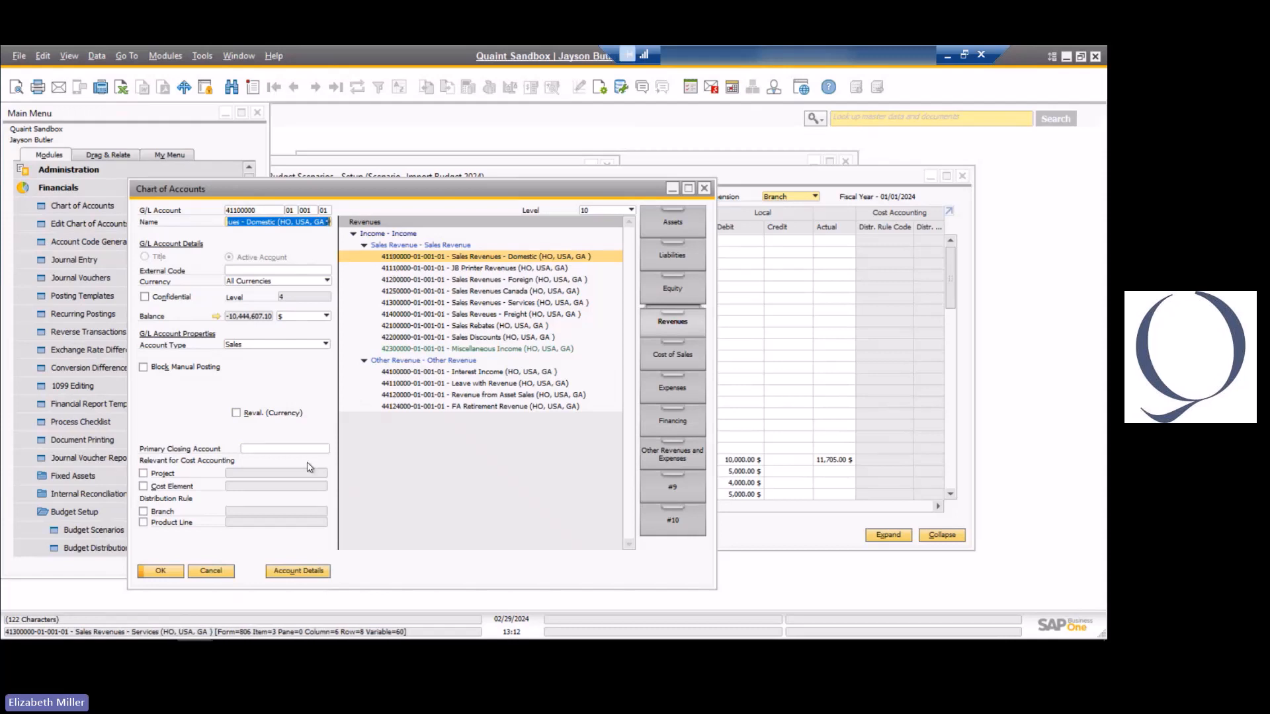
pyautogui.click(288, 573)
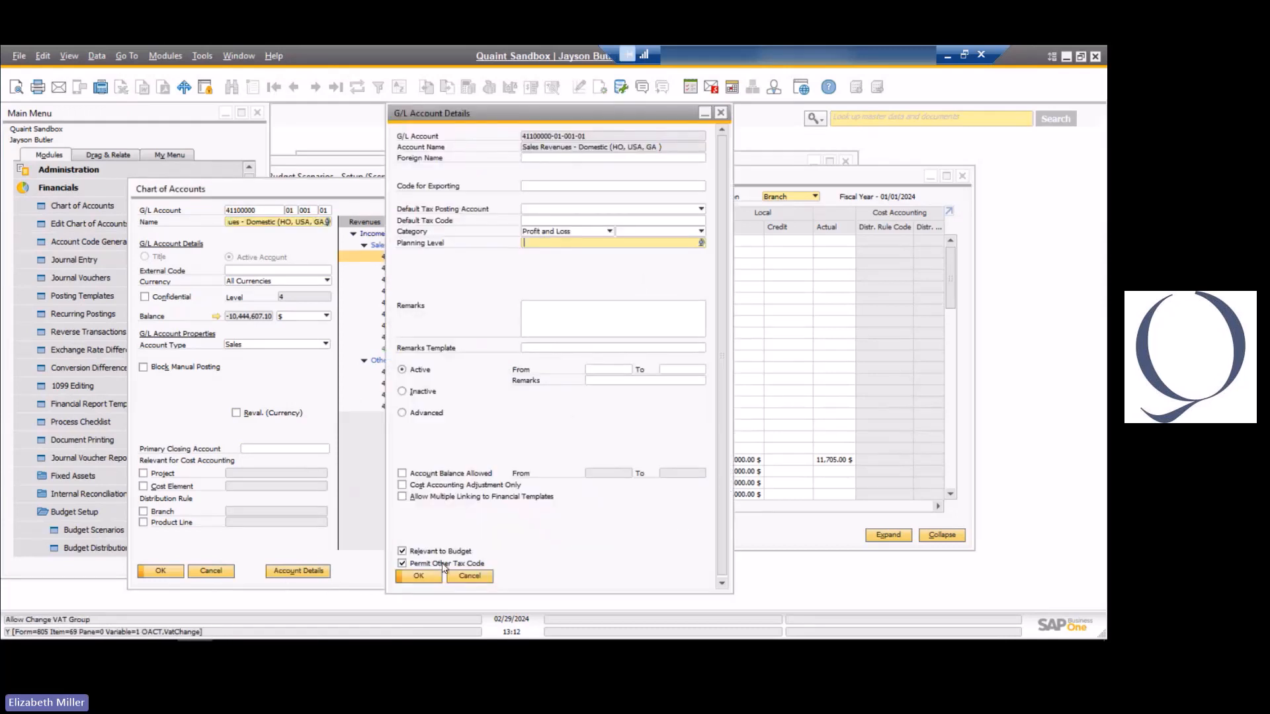
pyautogui.click(401, 550)
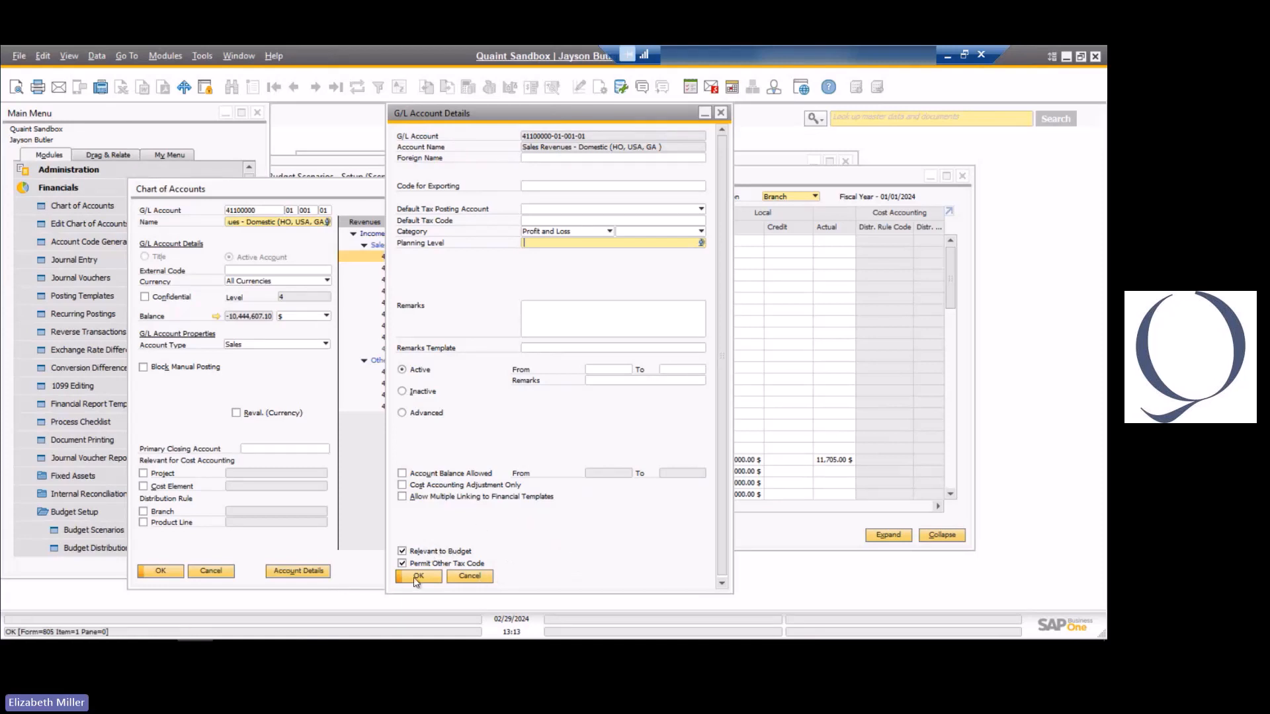
pyautogui.click(470, 576)
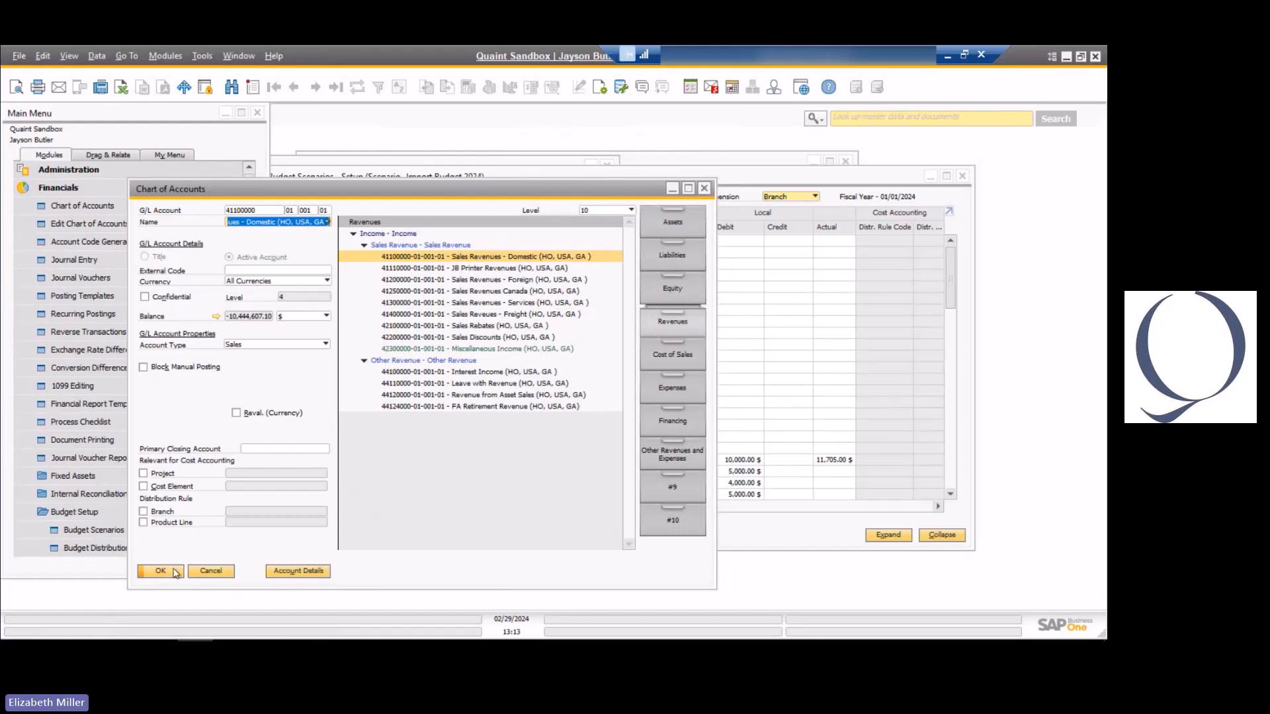
pyautogui.click(706, 190)
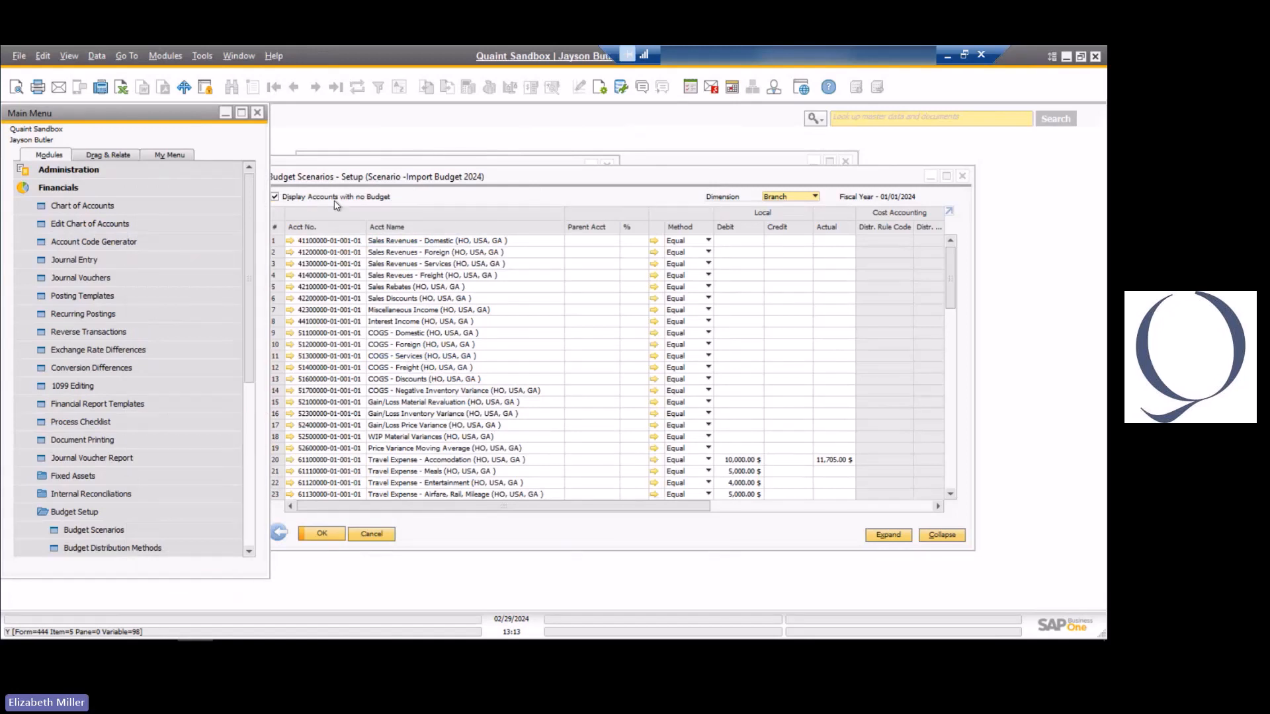
# - Review the monthly factors of the budget distribution methods from Equal through Descending Series, and close their setup without changes
pyautogui.click(436, 204)
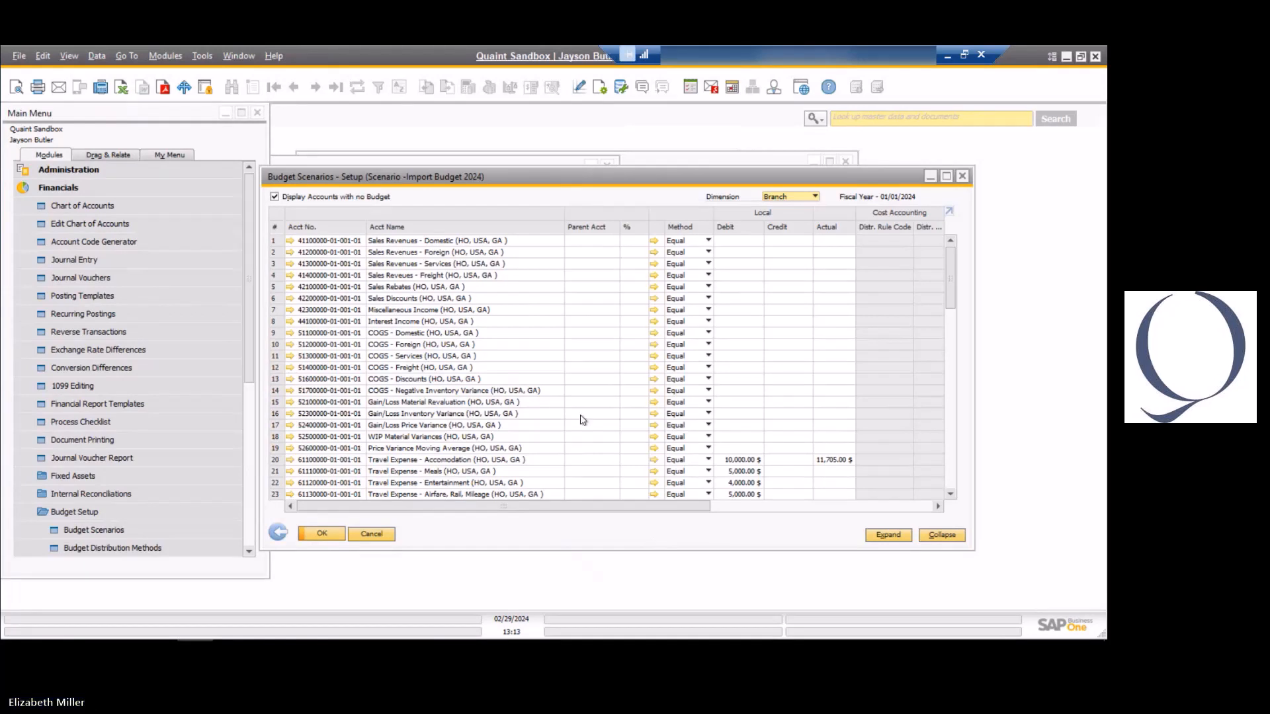
pyautogui.scroll(-3, 556, 324)
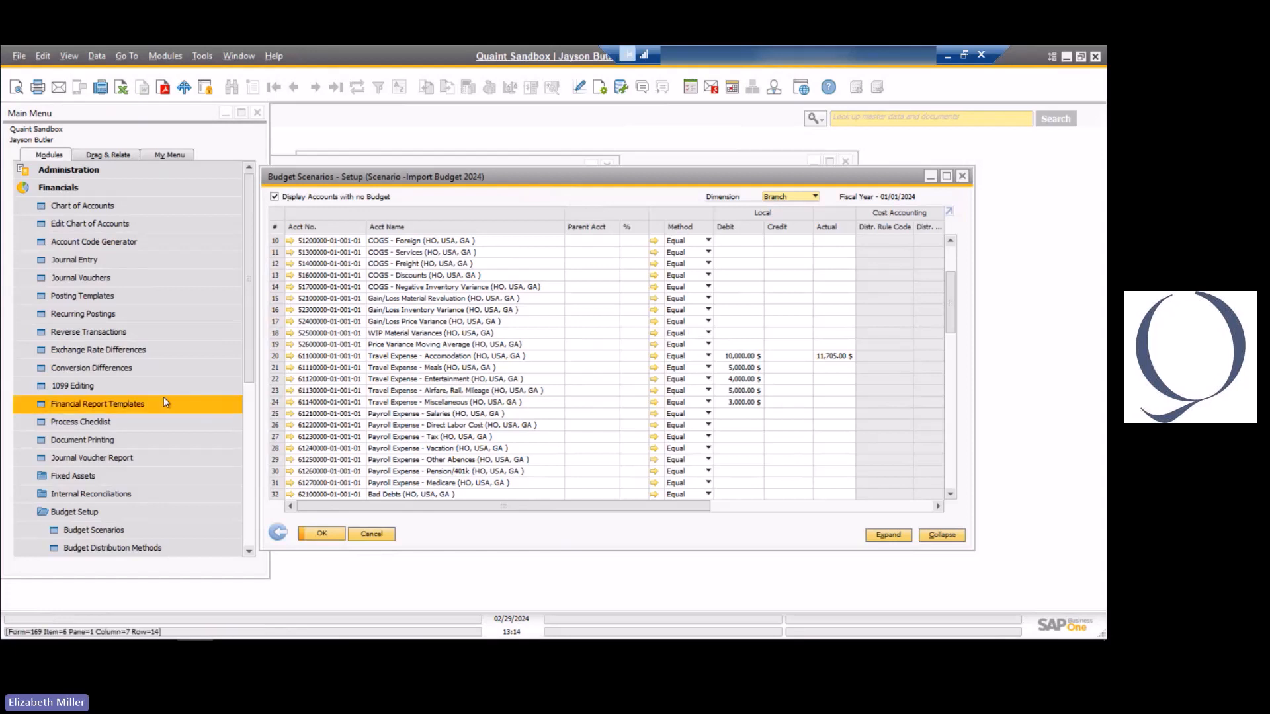
pyautogui.scroll(-2, 176, 397)
pyautogui.scroll(-1, 178, 401)
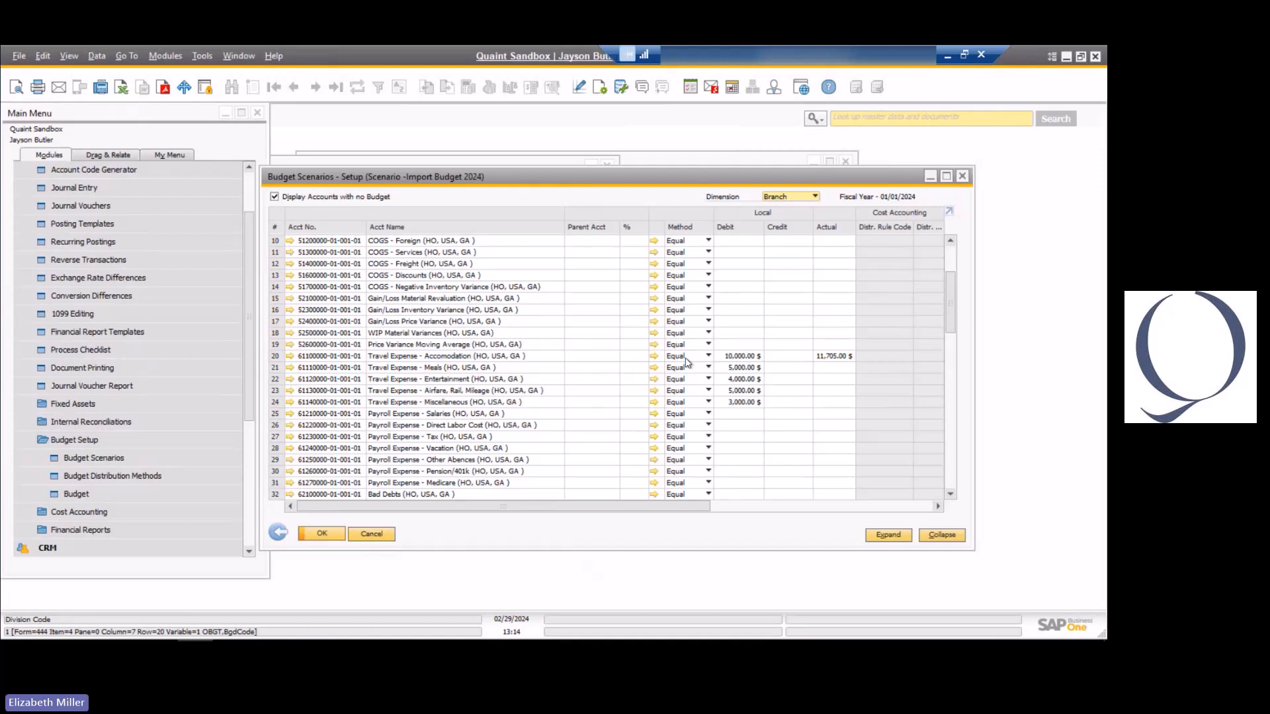
pyautogui.click(157, 474)
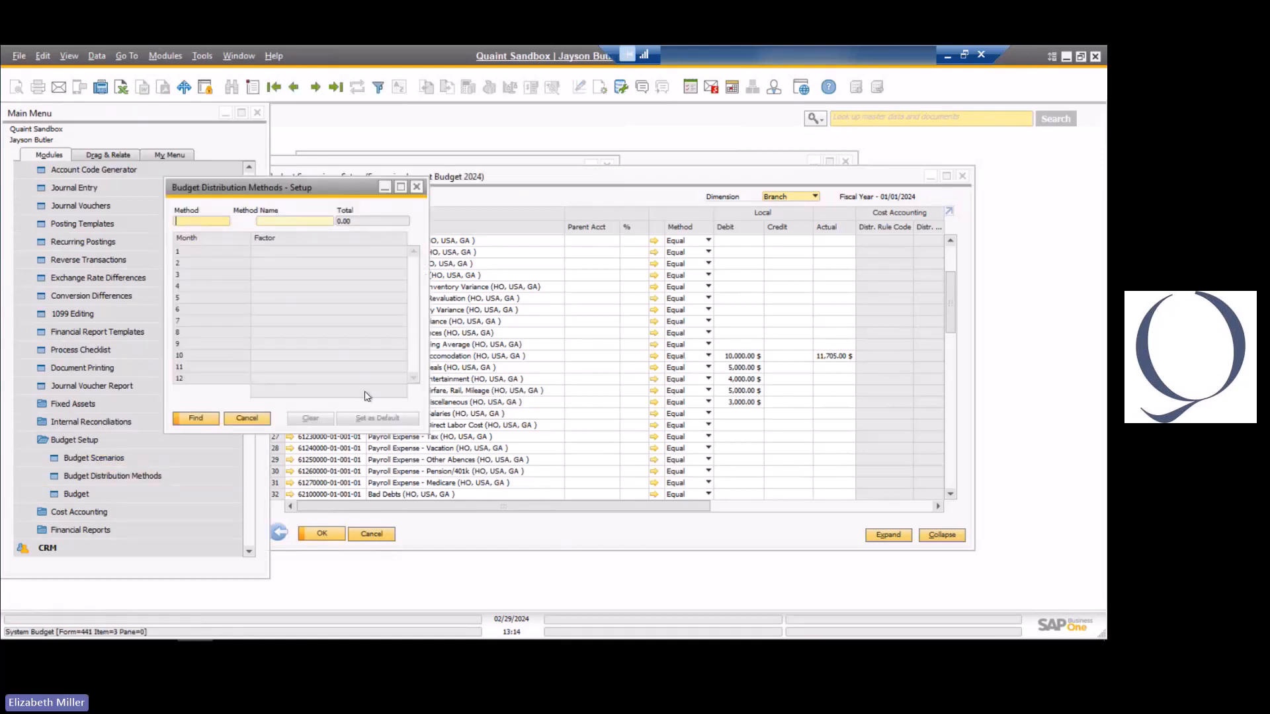
pyautogui.press('Tab')
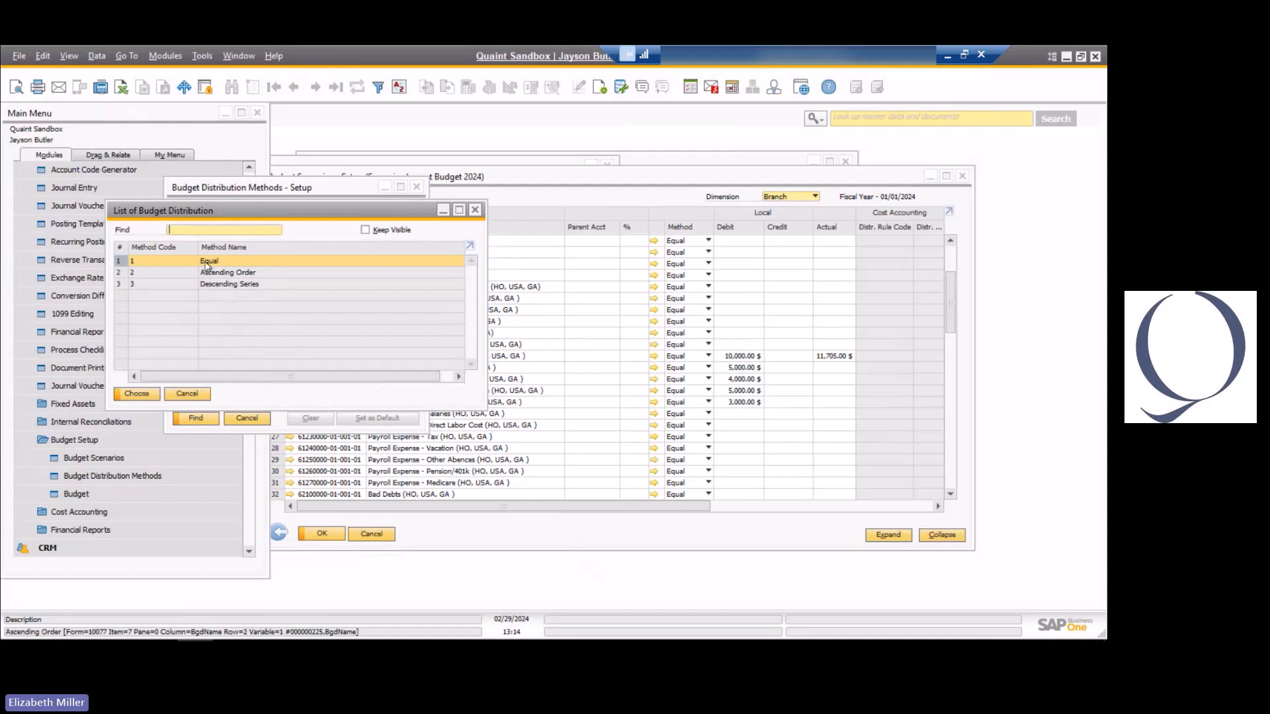
pyautogui.doubleClick(204, 261)
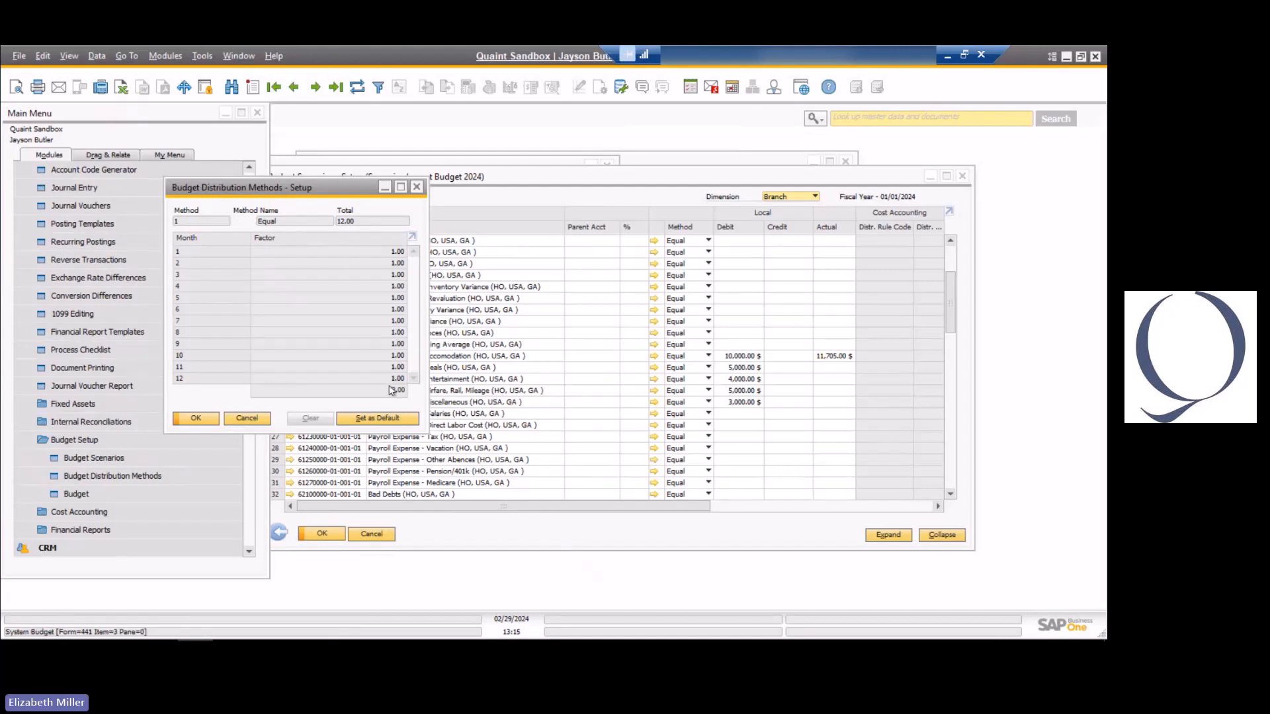
pyautogui.click(313, 90)
pyautogui.click(314, 88)
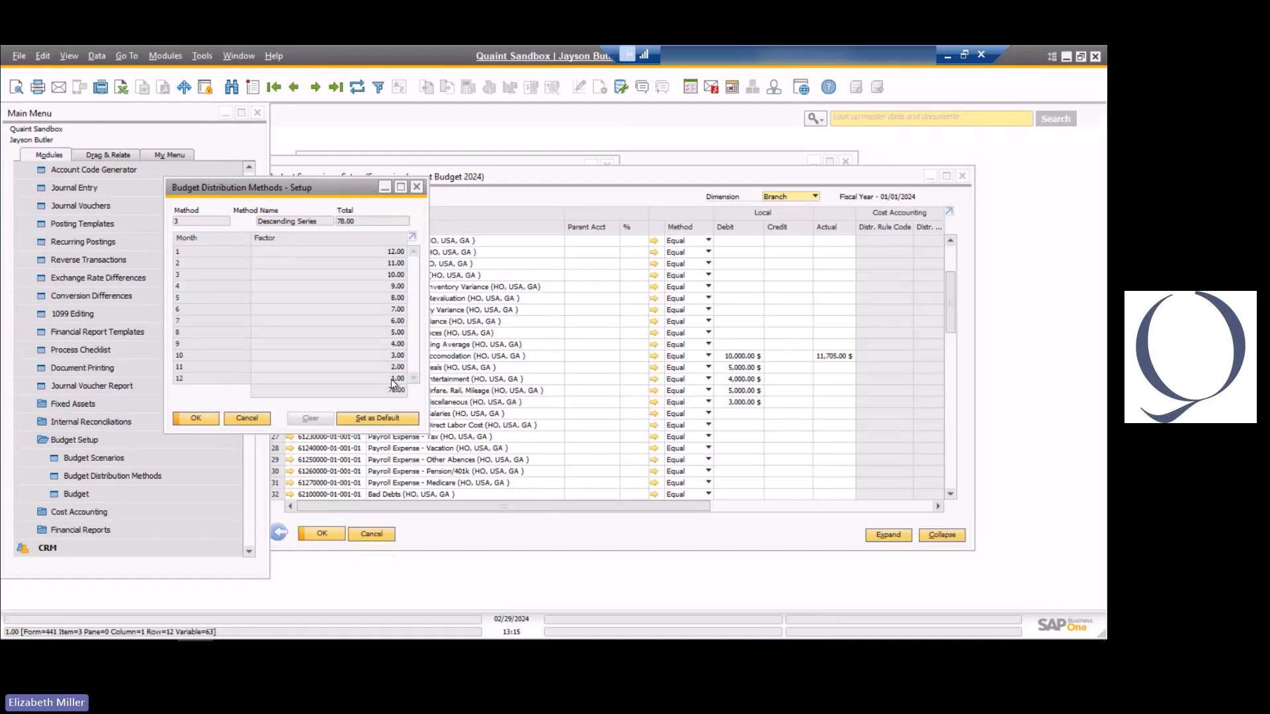
pyautogui.click(246, 419)
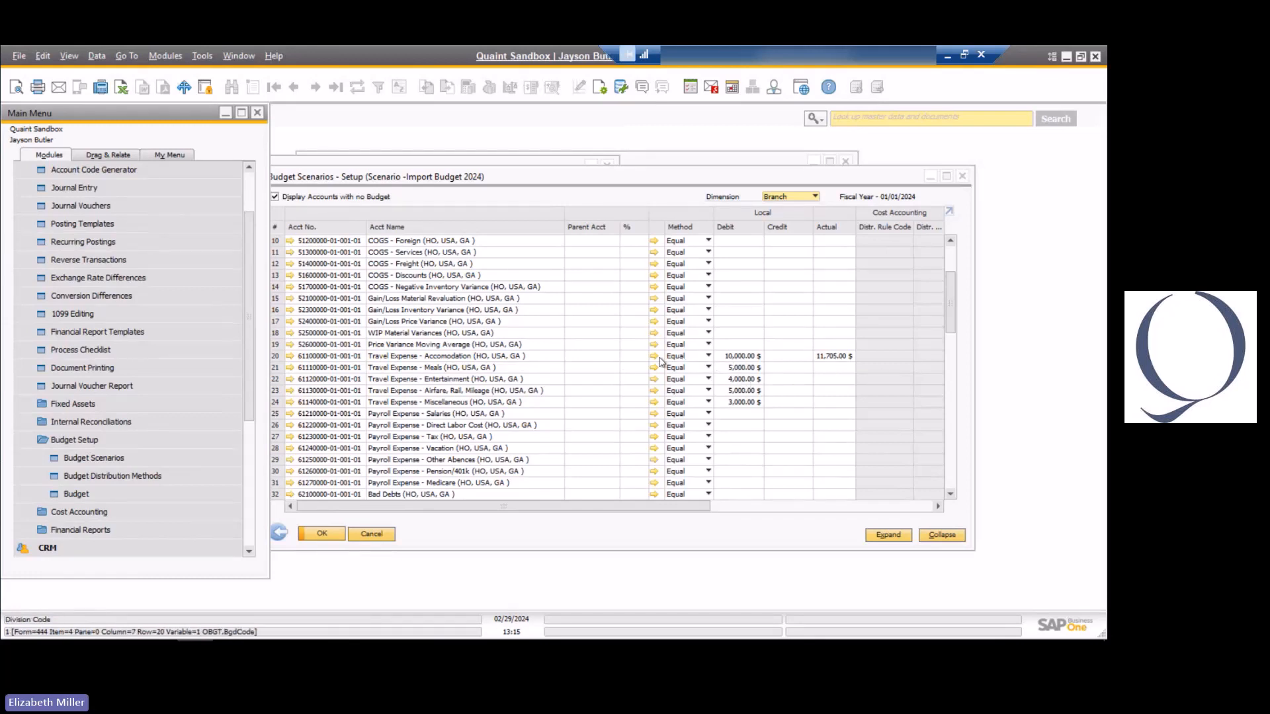
# - Examine the monthly budget amounts of Travel Expense - Accomodation in its budget item details, and close them unchanged
pyautogui.doubleClick(274, 358)
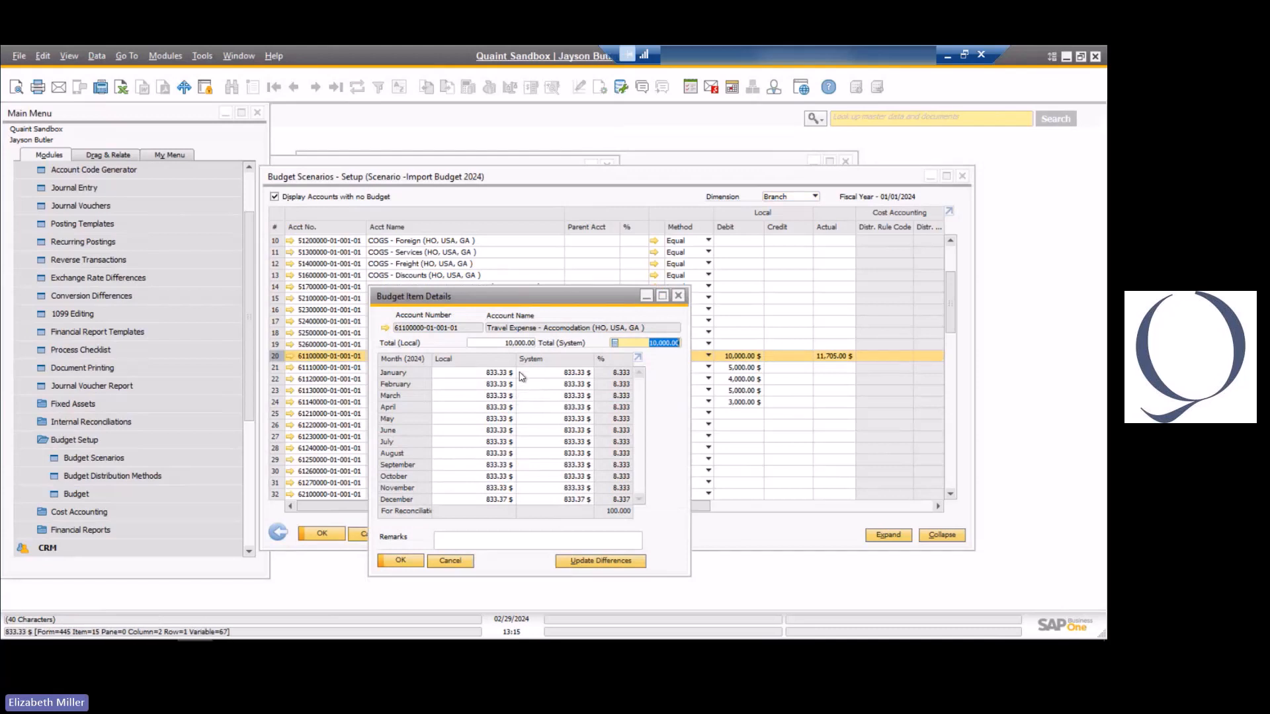
pyautogui.moveTo(471, 295); pyautogui.dragTo(338, 254)
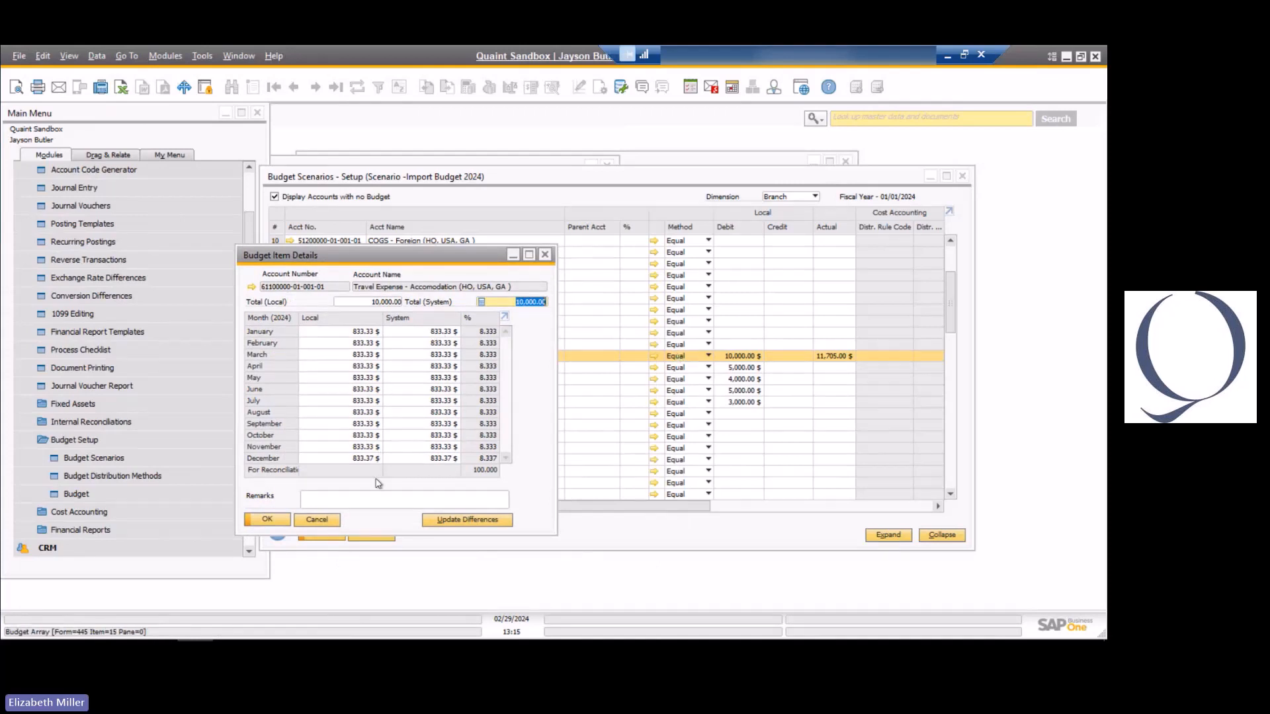
pyautogui.click(344, 331)
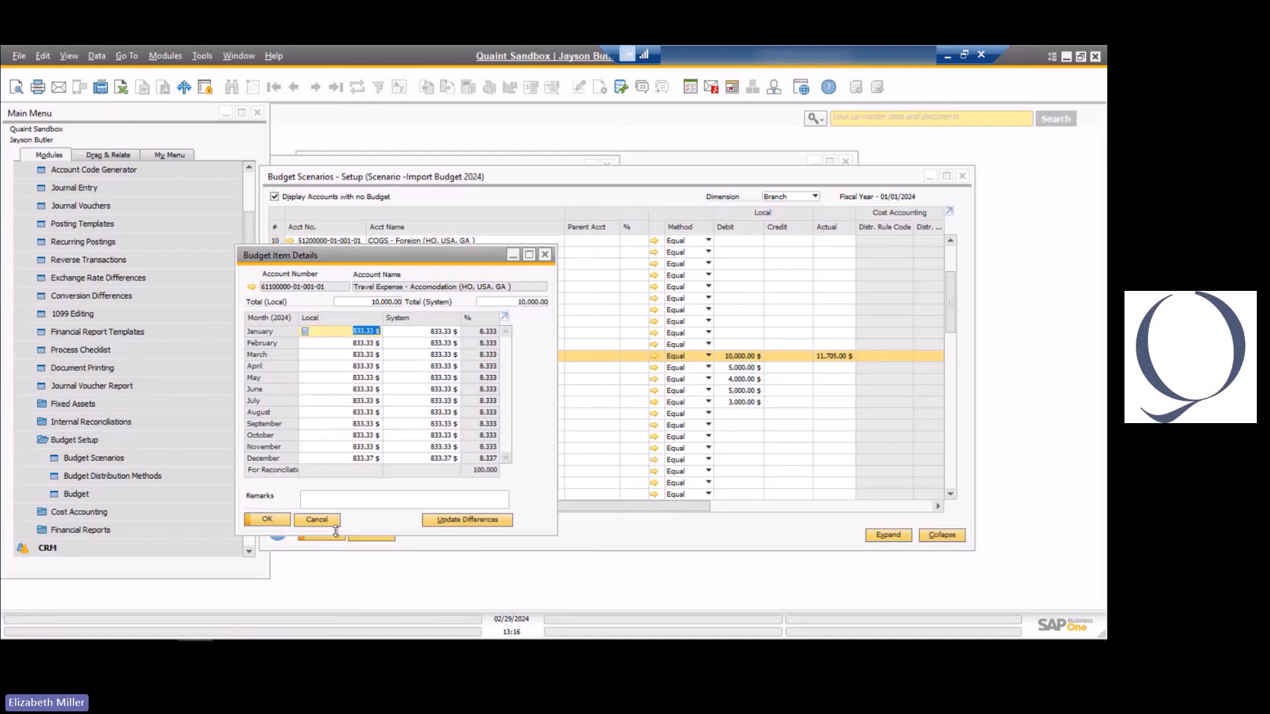
pyautogui.click(299, 522)
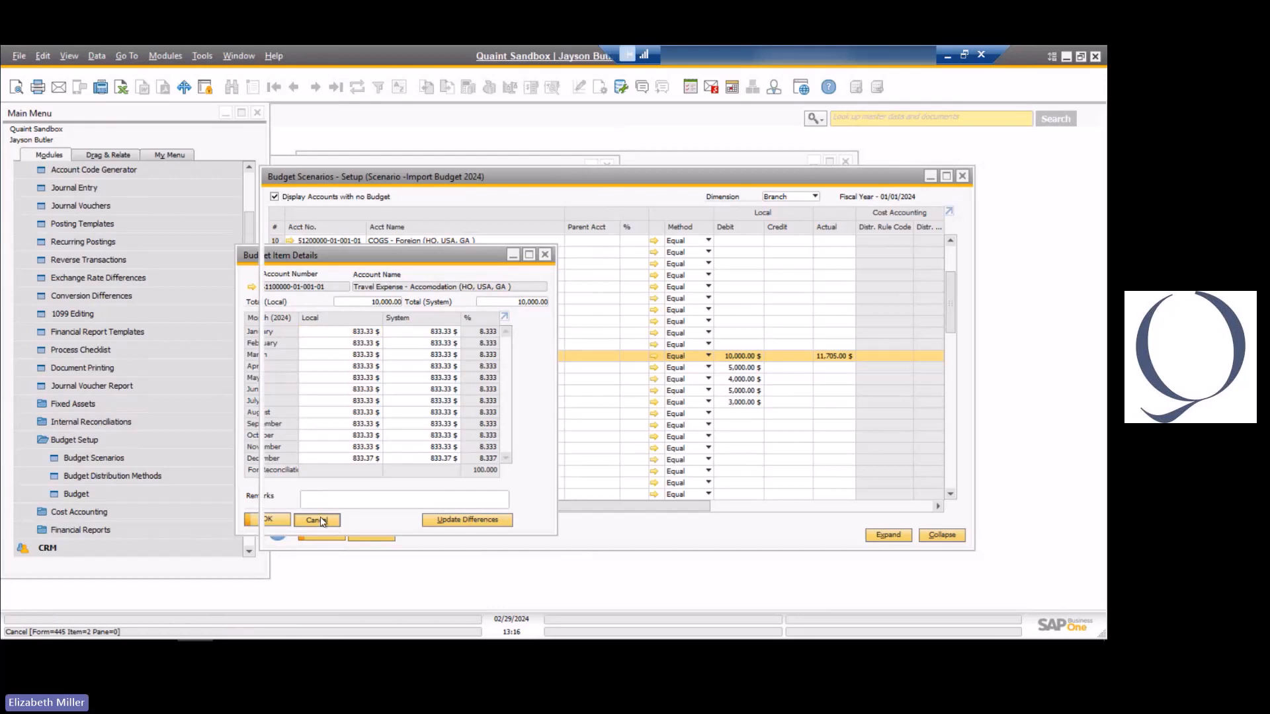
# - Set the distribution method of Travel Expense - Accomodation to Ascending Order, update the budget and review its monthly amounts
pyautogui.click(708, 356)
pyautogui.click(704, 383)
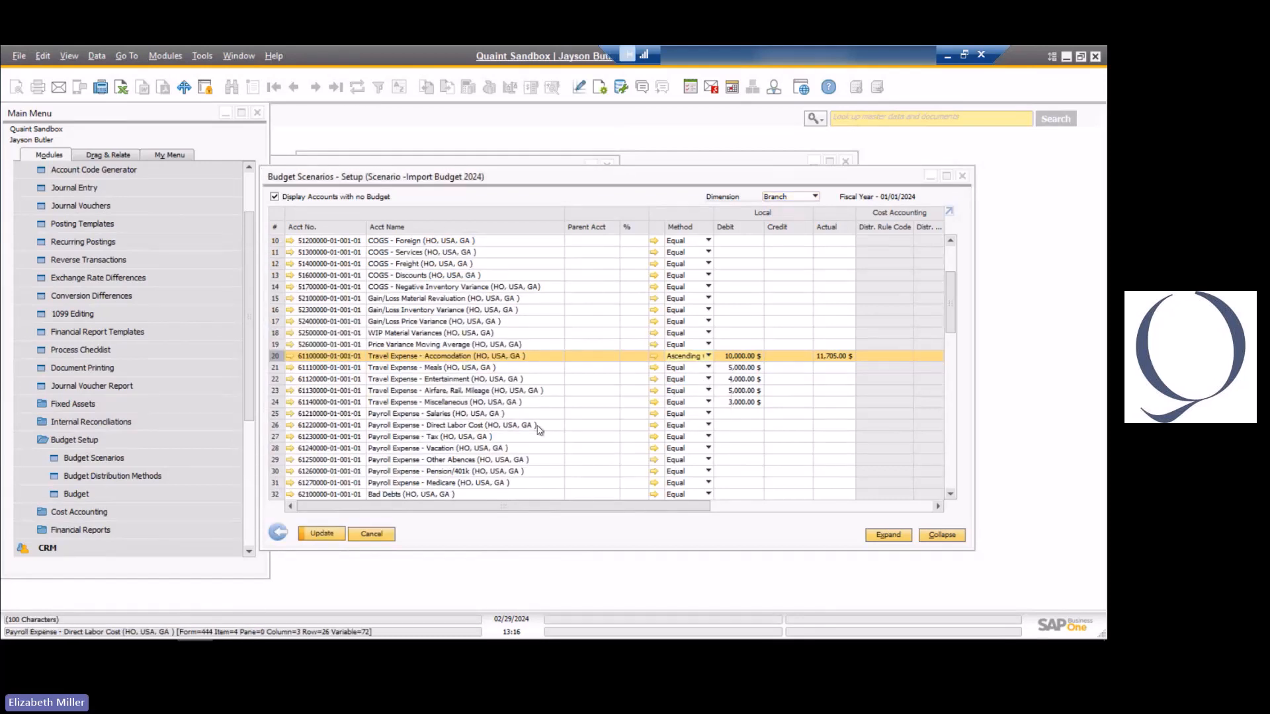
pyautogui.click(322, 531)
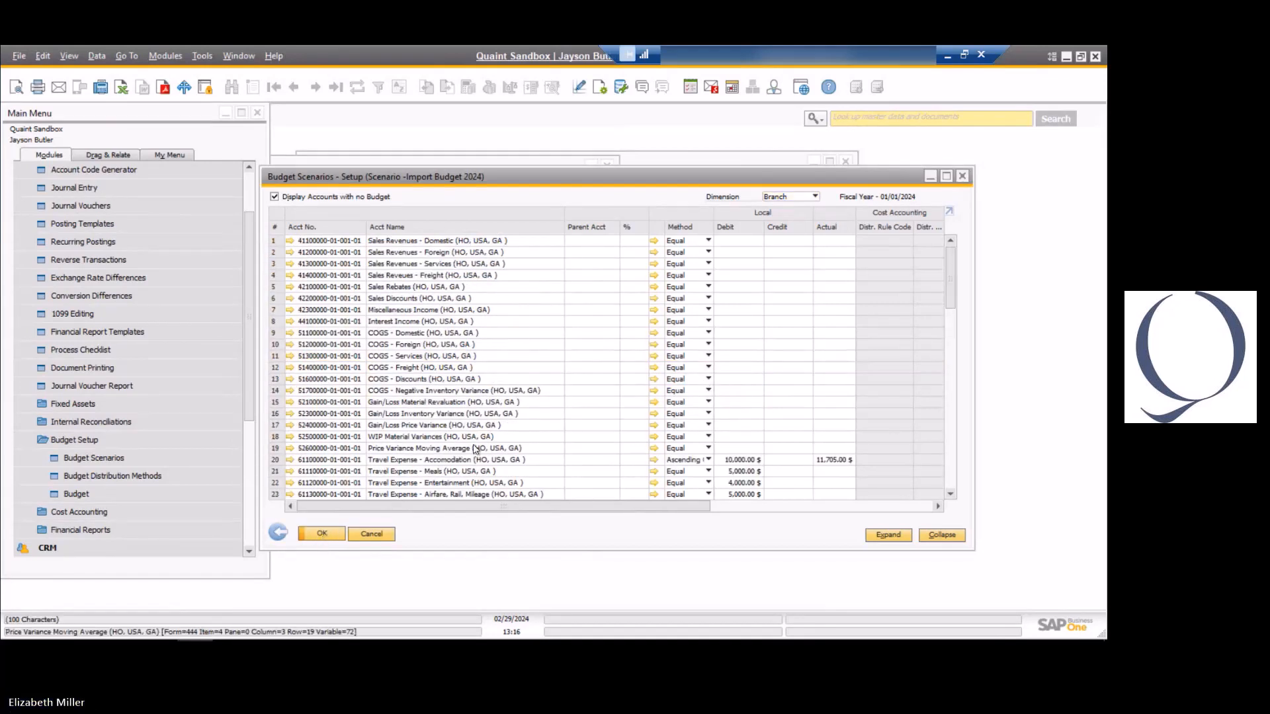
pyautogui.scroll(-2, 317, 430)
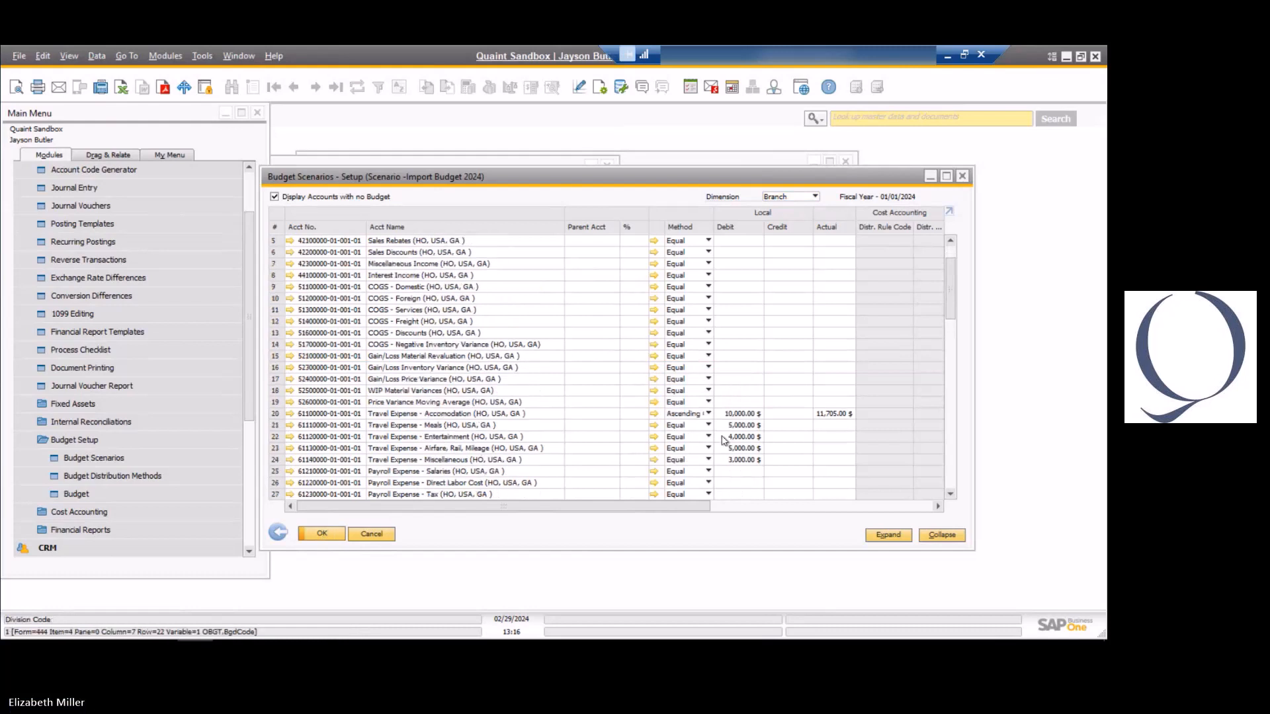
pyautogui.doubleClick(289, 415)
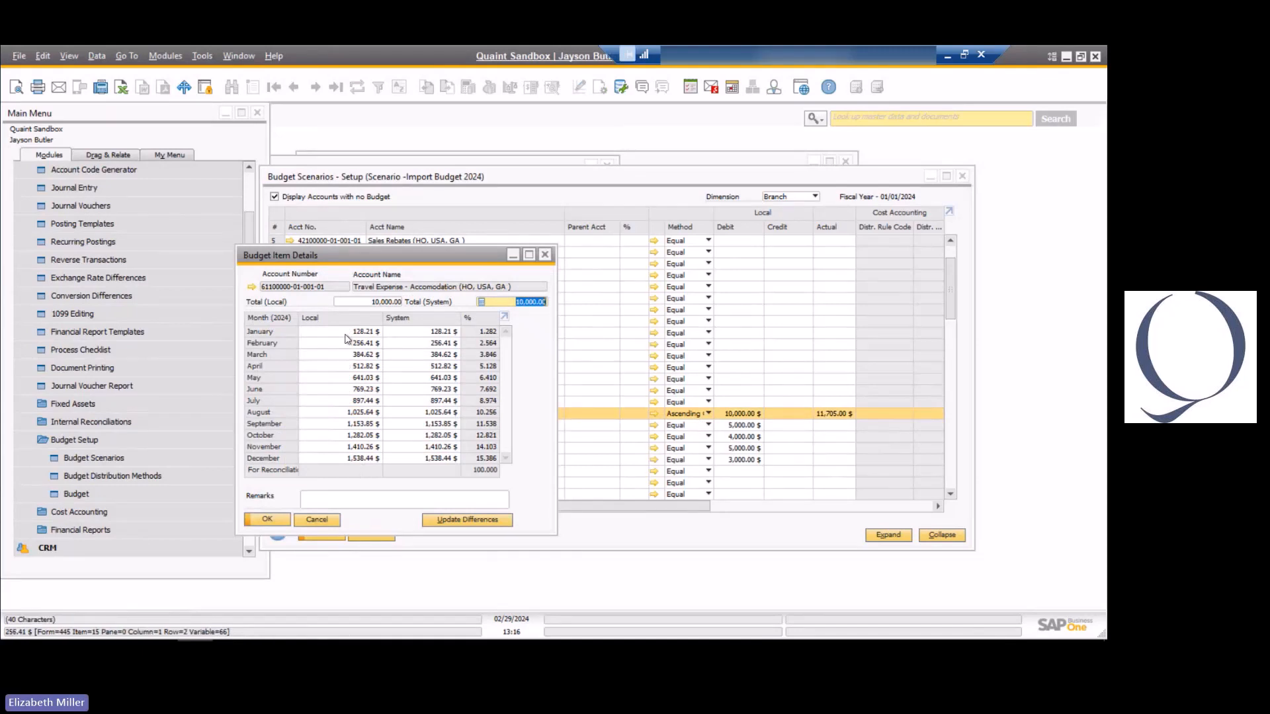
pyautogui.click(320, 516)
# - Set the distribution method of Travel Expense - Accomodation to Manual and update the budget scenario
pyautogui.click(693, 414)
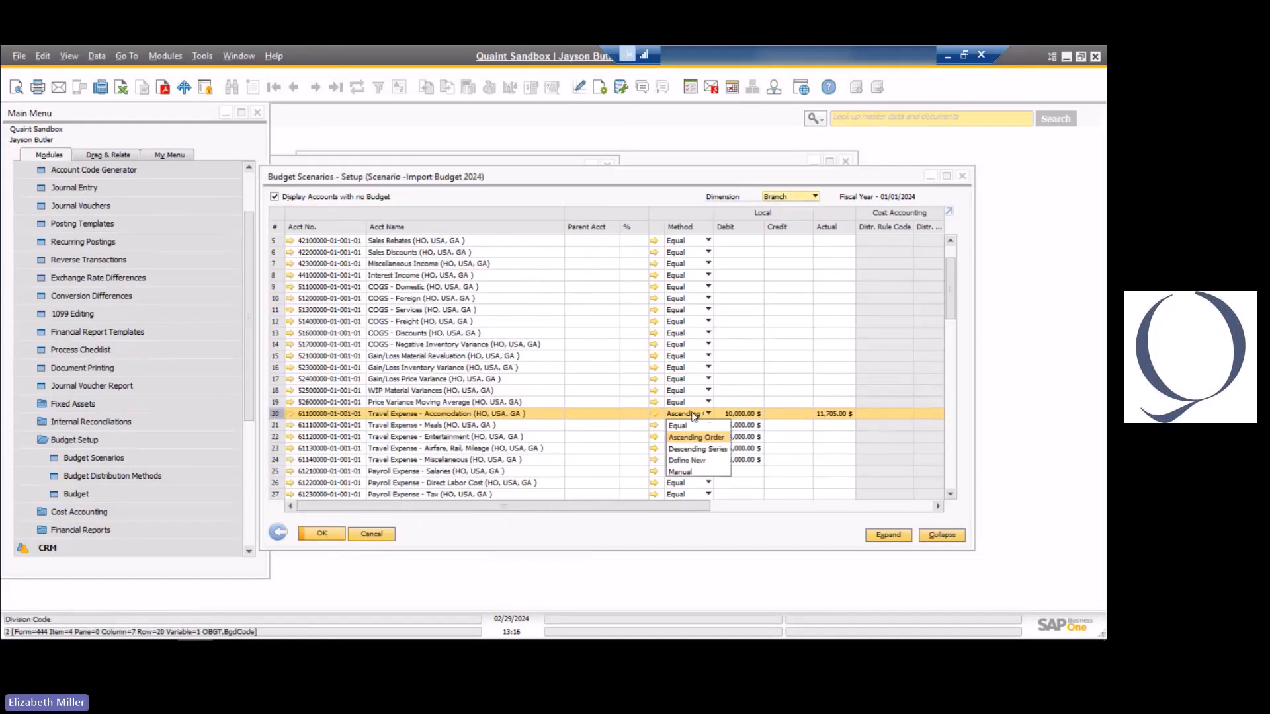
pyautogui.click(698, 475)
pyautogui.click(322, 534)
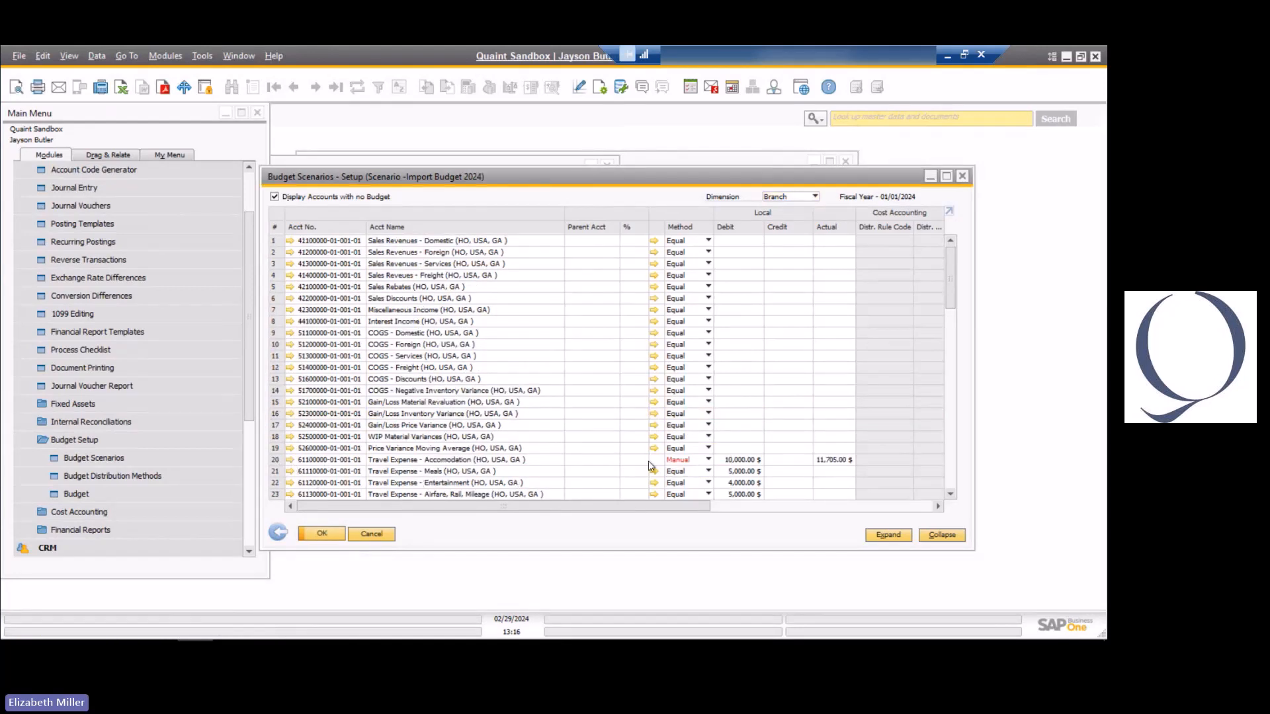
# - Enter local budget amounts of 5,000 for May and 5,000 for June in the Travel Expense - Accomodation budget item details
pyautogui.doubleClick(275, 461)
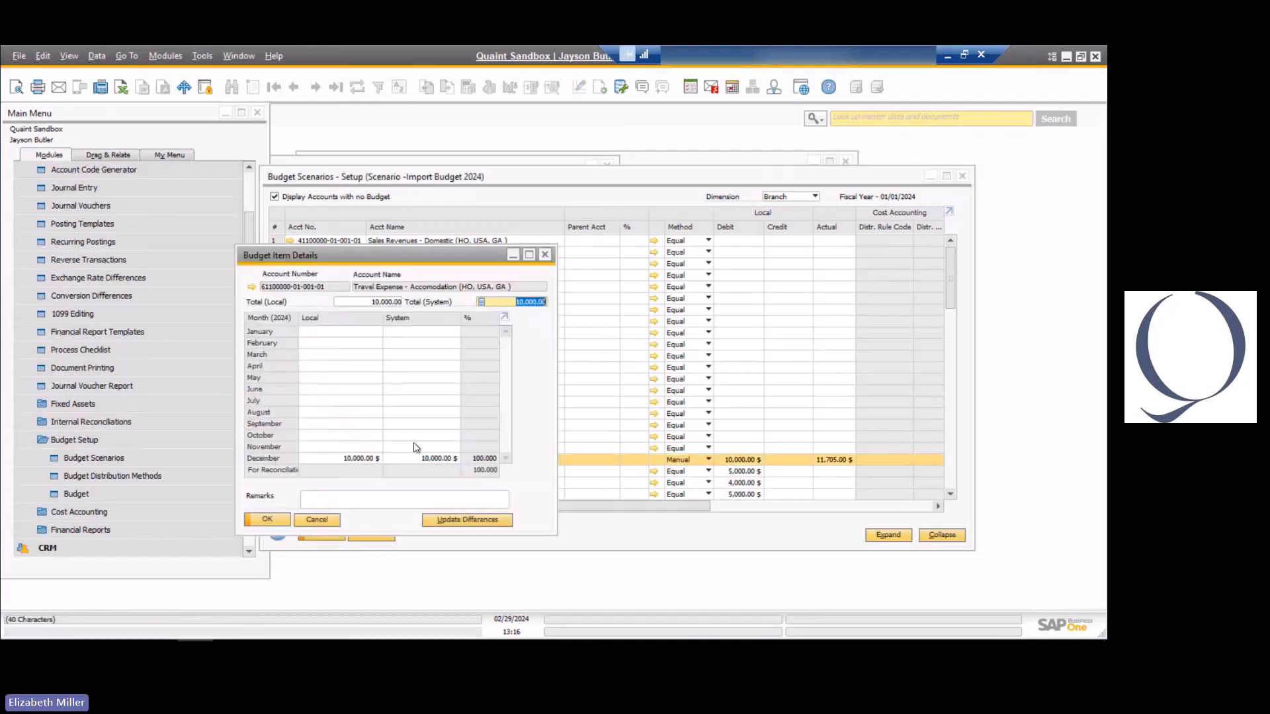
pyautogui.click(336, 377)
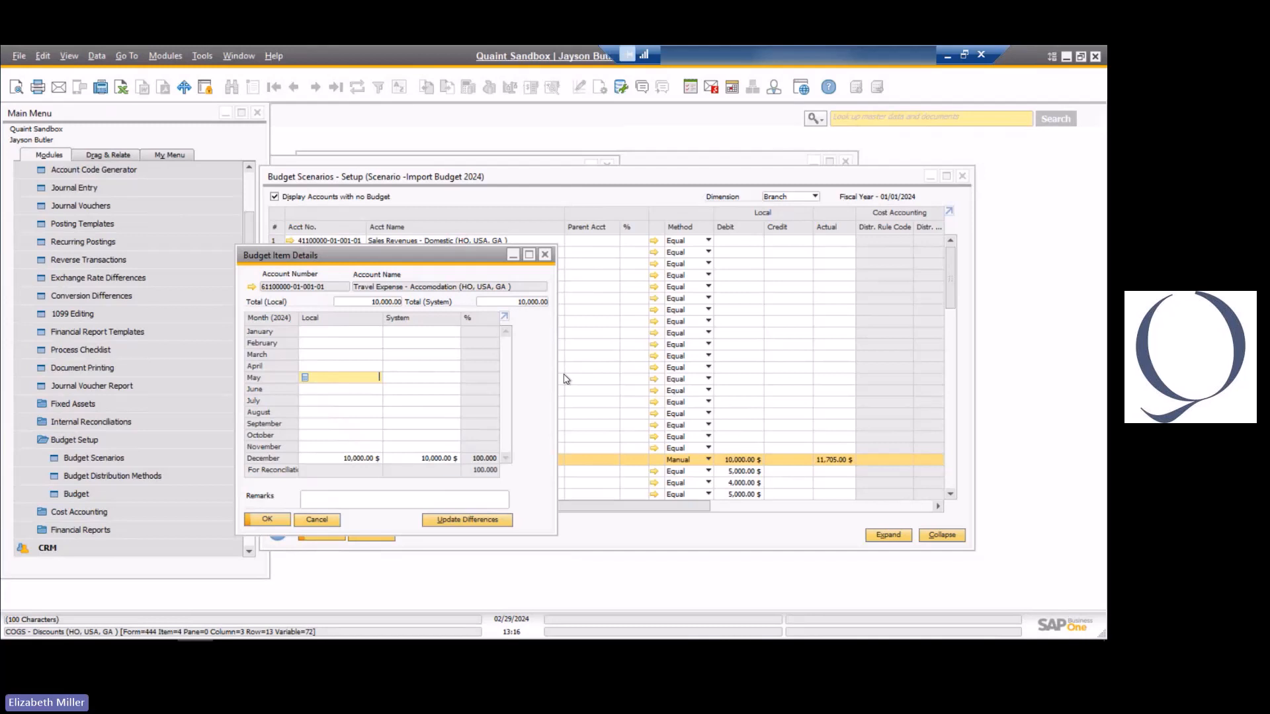
pyautogui.write('5000')
pyautogui.press('Tab')
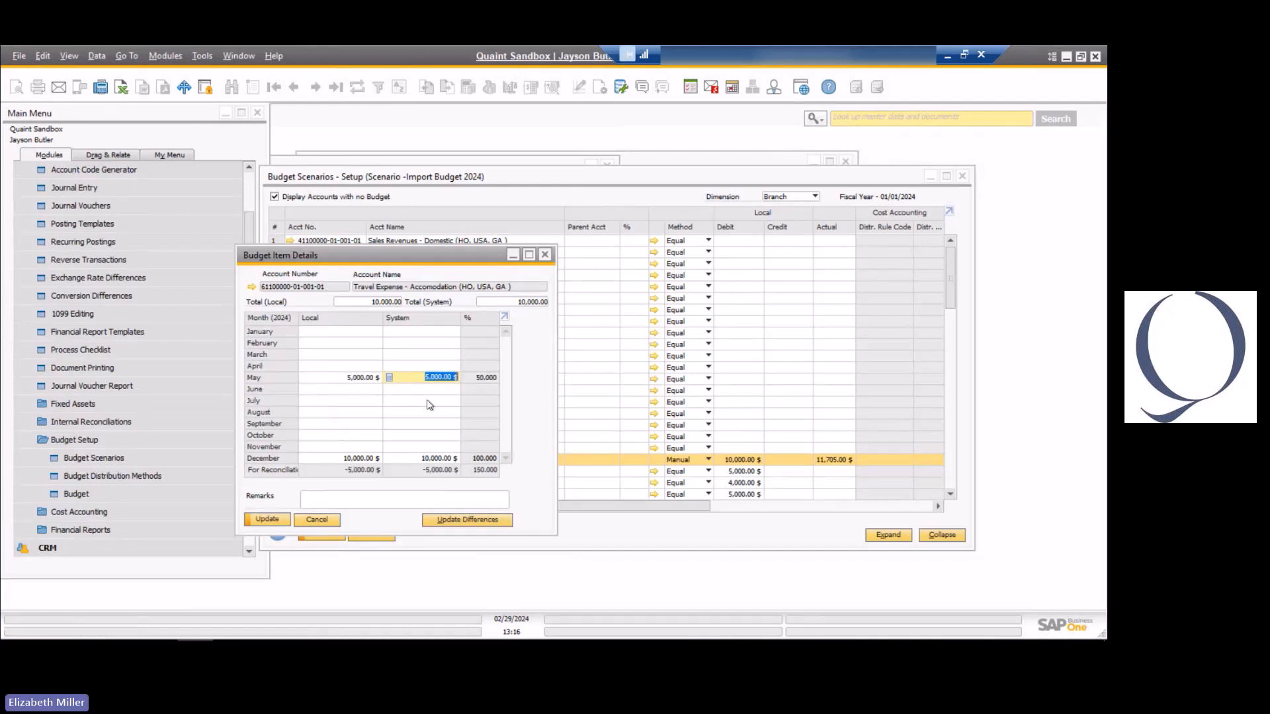
pyautogui.click(346, 391)
pyautogui.write('5,000')
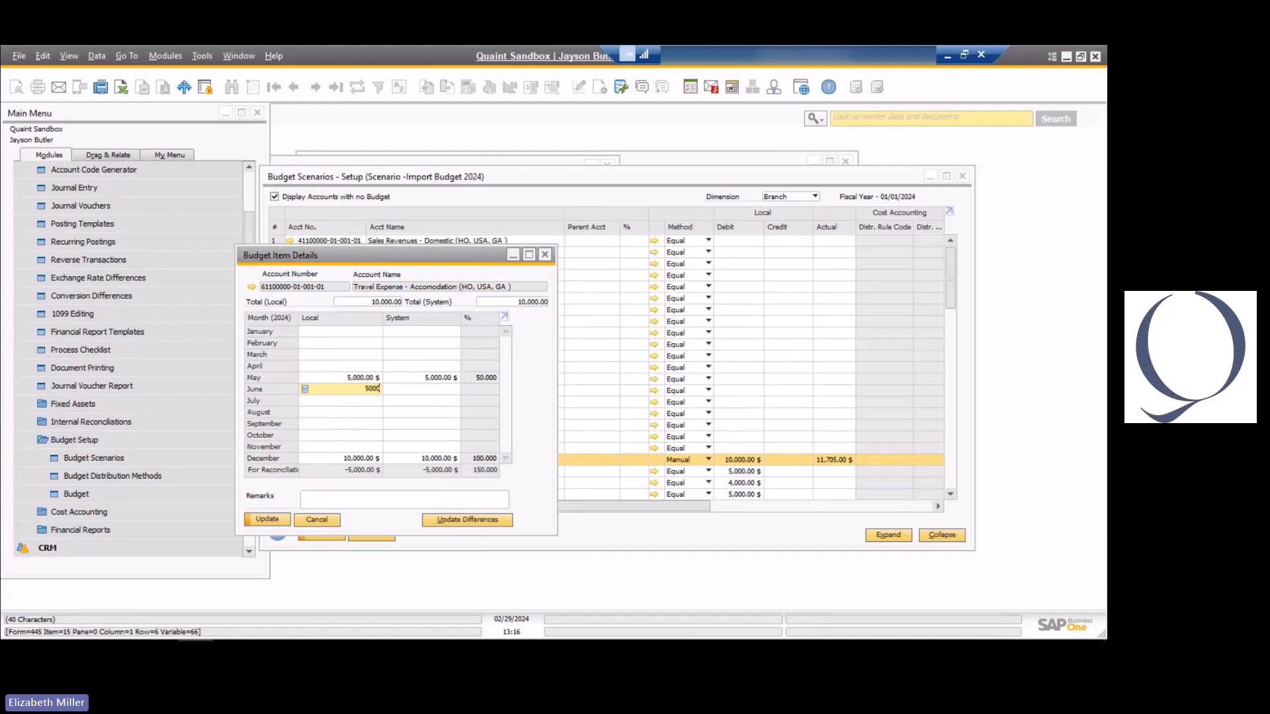
pyautogui.press('Tab')
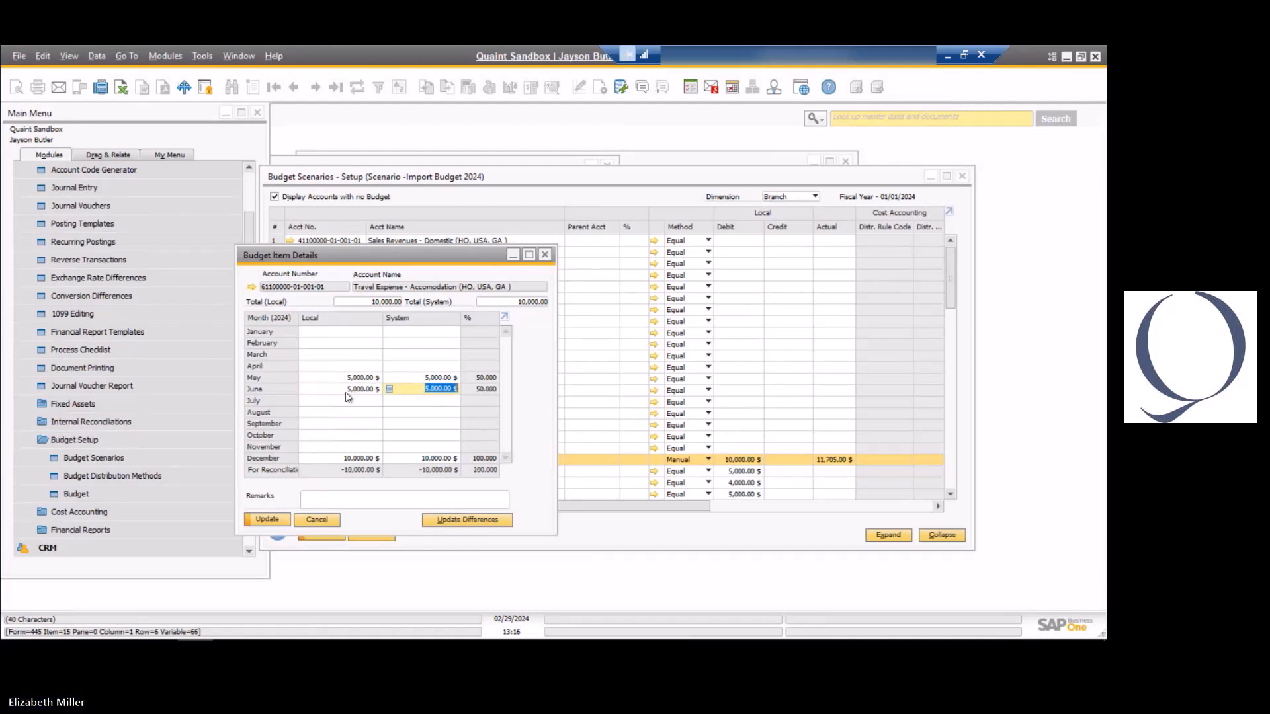
# - Update the differences, save the manual monthly allocation, and reopen the Travel Expense - Accomodation details to check it
pyautogui.click(279, 522)
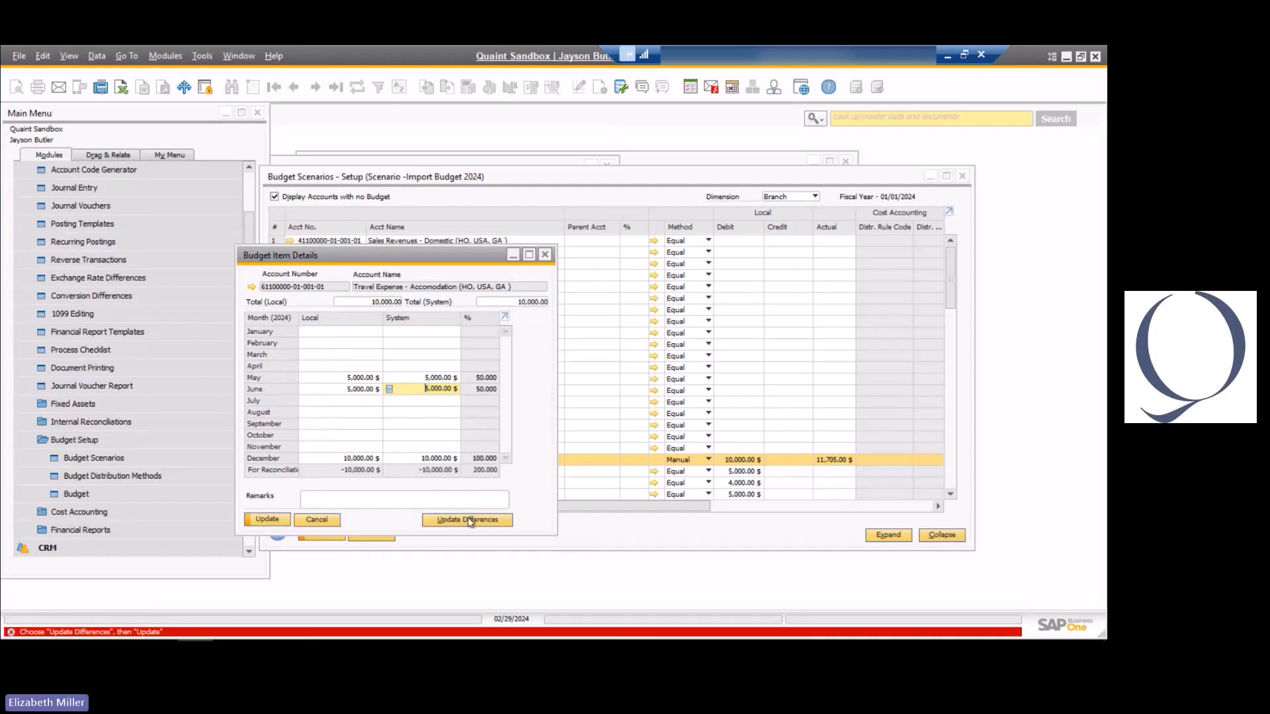
pyautogui.click(469, 522)
pyautogui.click(268, 522)
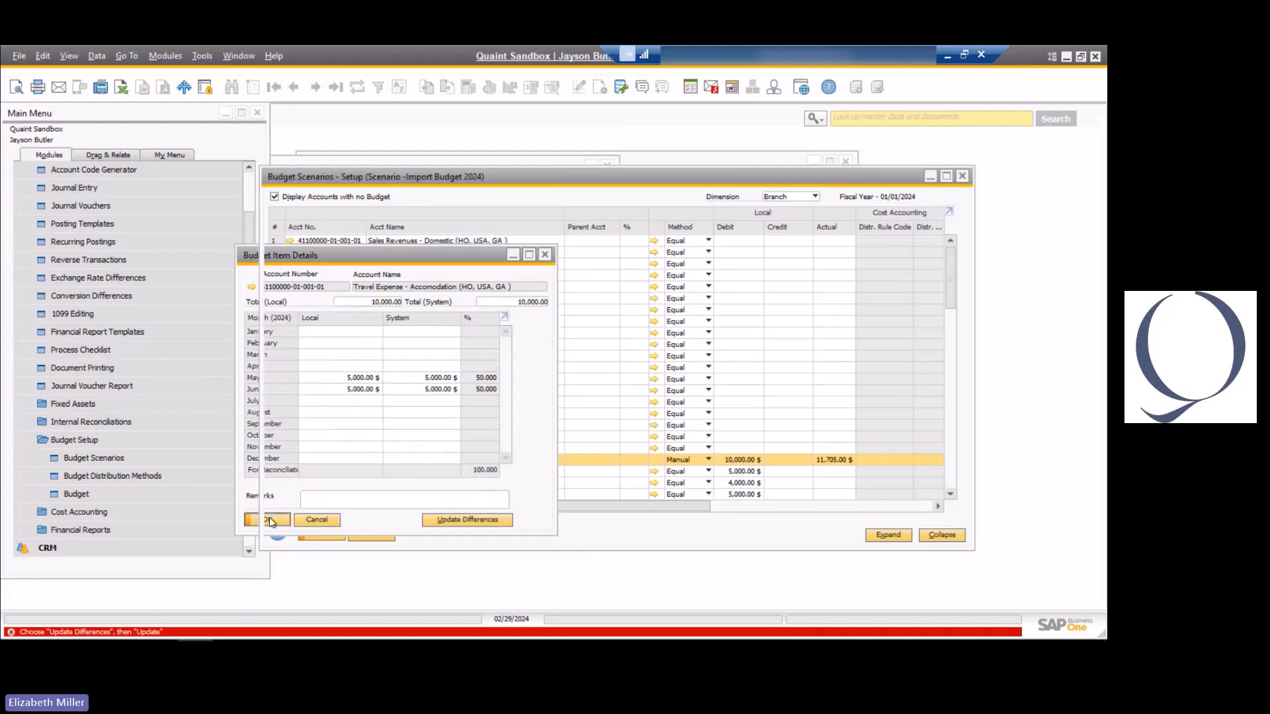
pyautogui.click(269, 518)
pyautogui.doubleClick(270, 457)
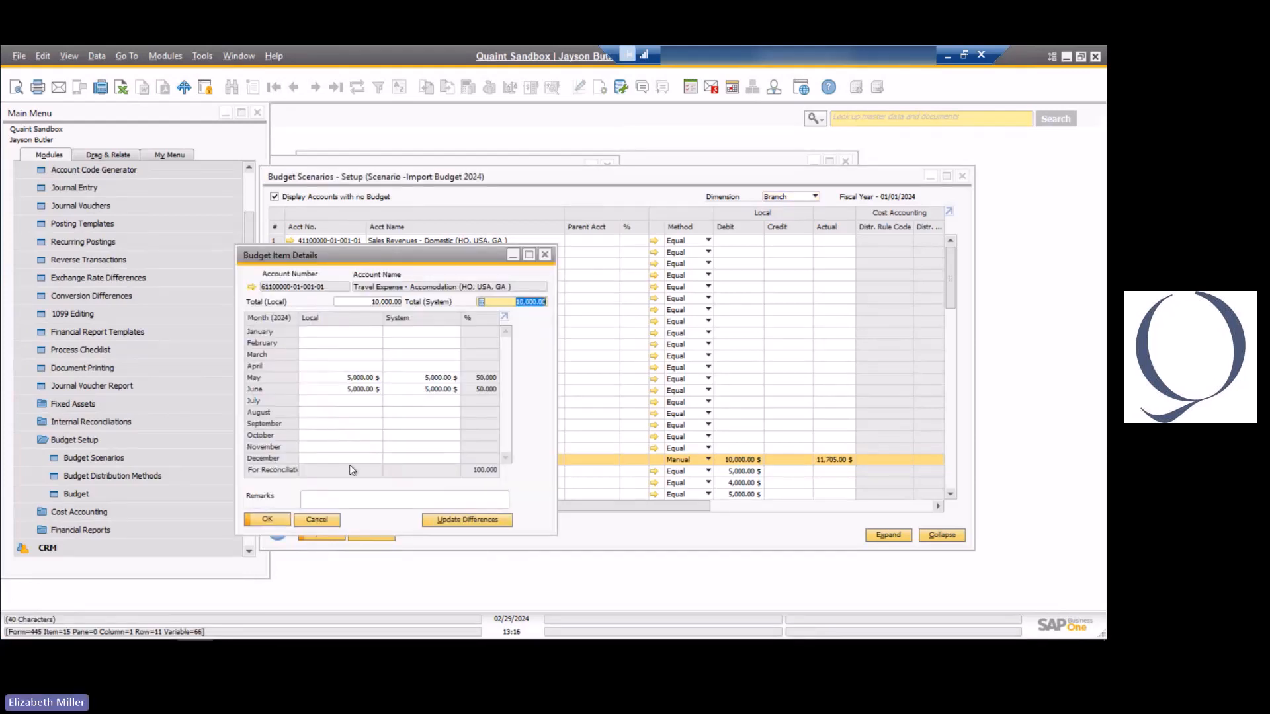
# - Close the item details and set the parent account of Travel Expense - Meals to the Travel Expense - Accomodation account
pyautogui.click(317, 520)
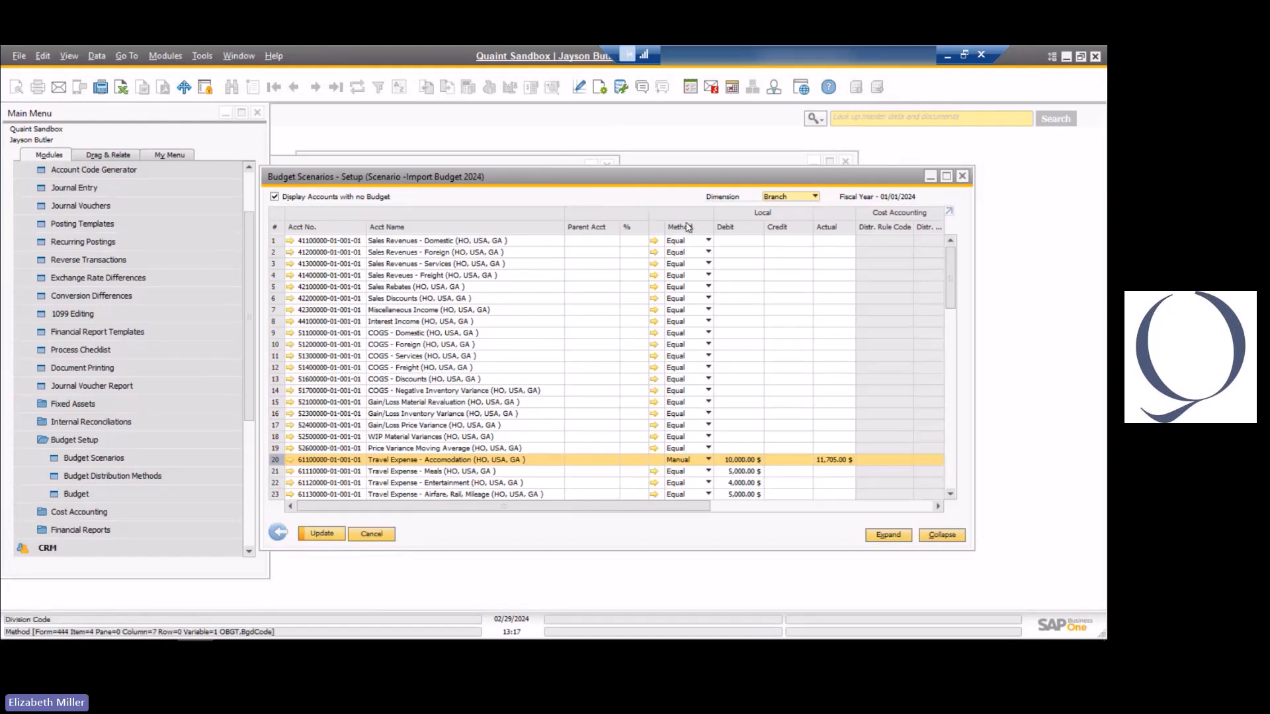
pyautogui.scroll(-1, 628, 273)
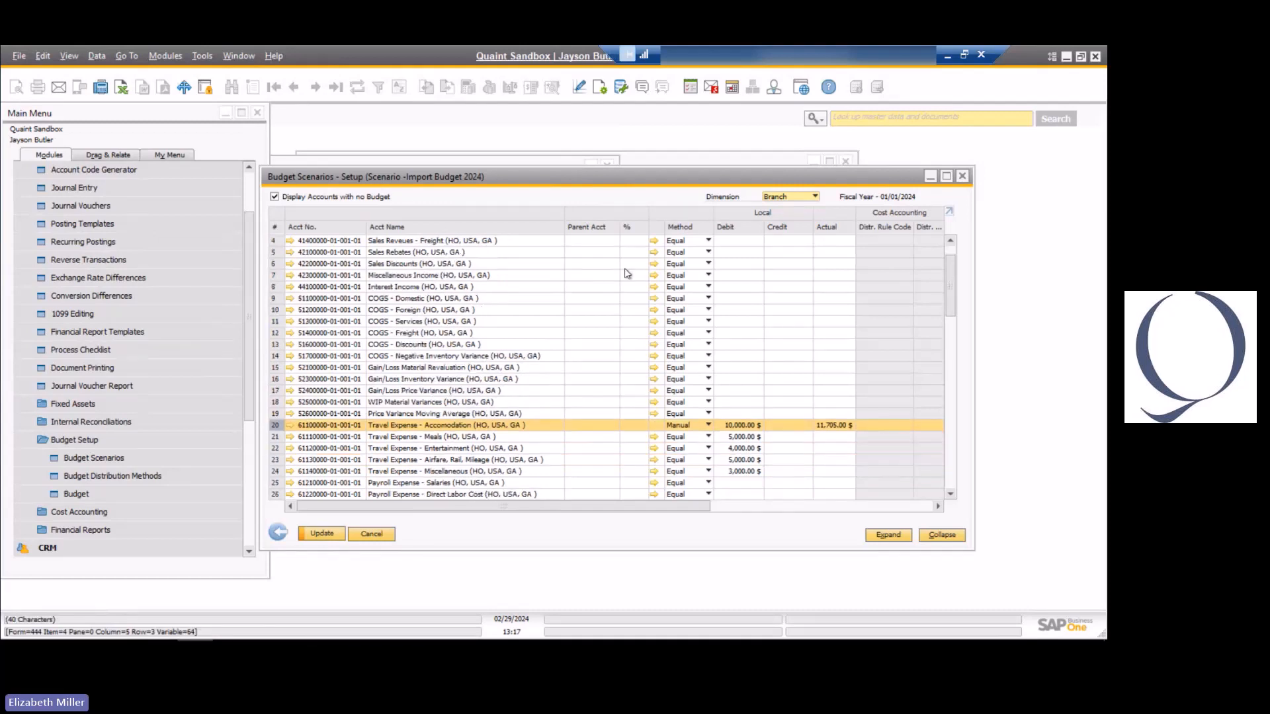
pyautogui.scroll(-1, 627, 273)
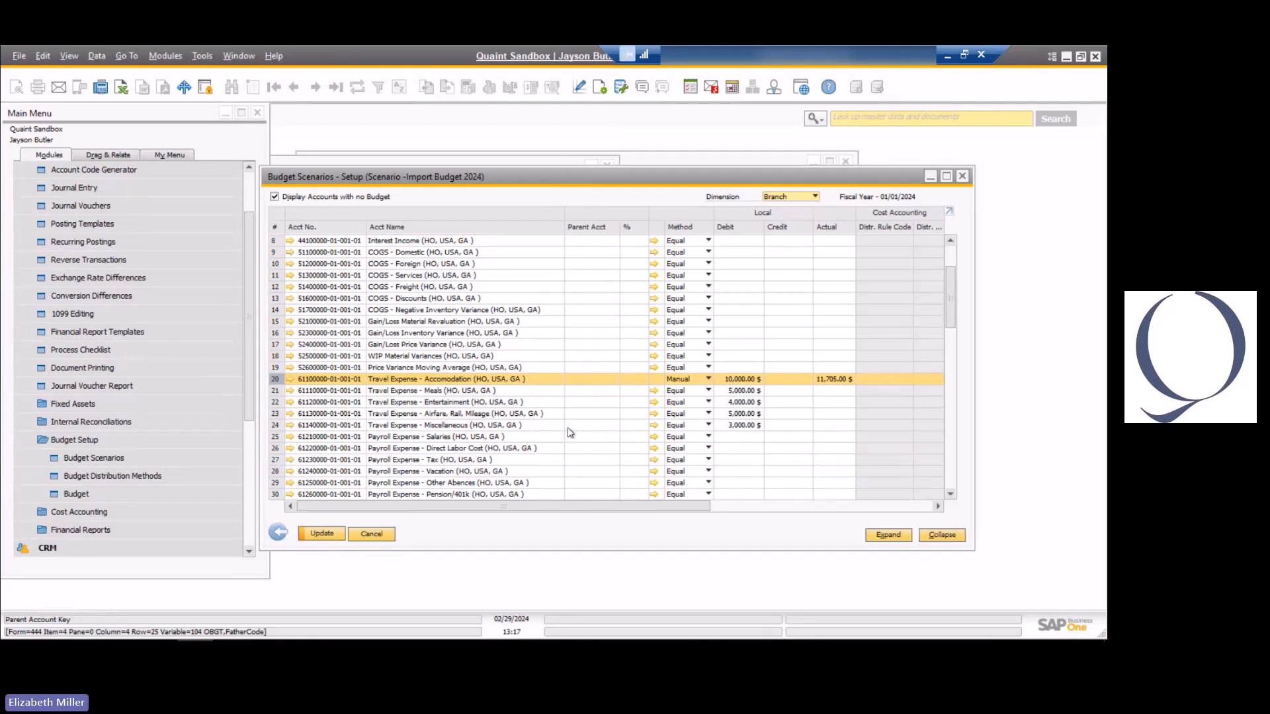
pyautogui.click(589, 390)
pyautogui.click(614, 392)
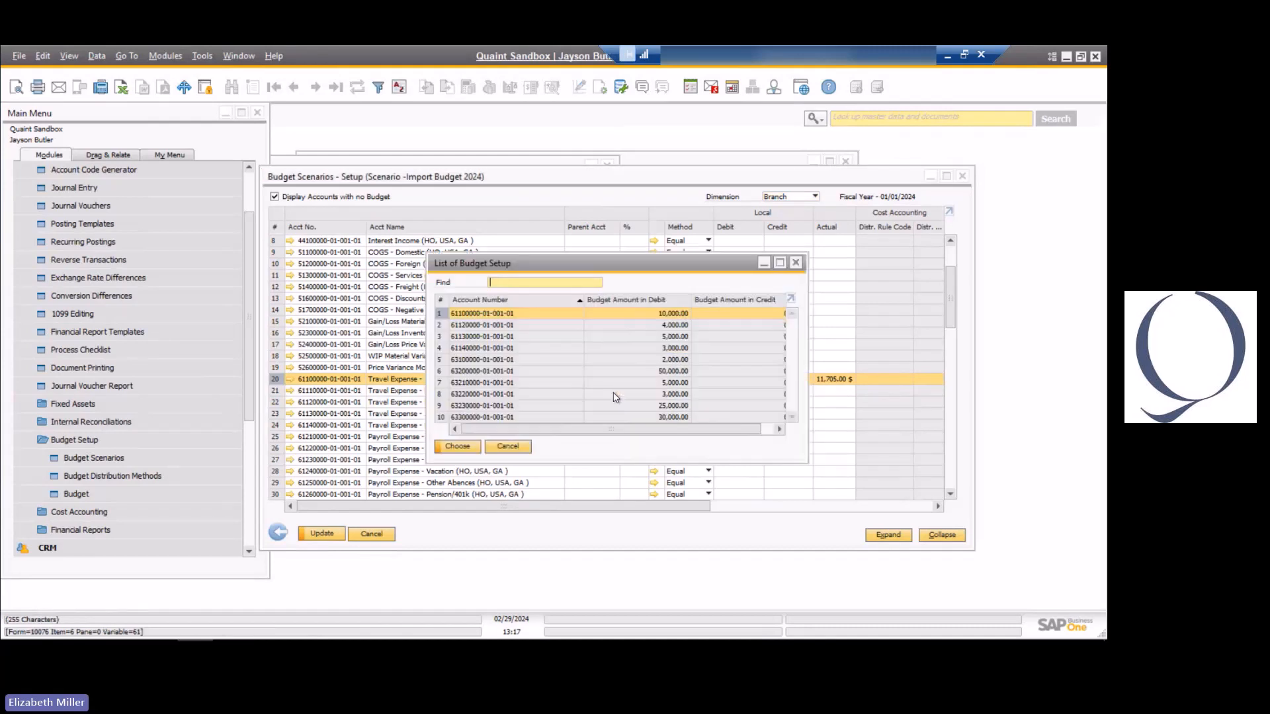
pyautogui.write('6110000')
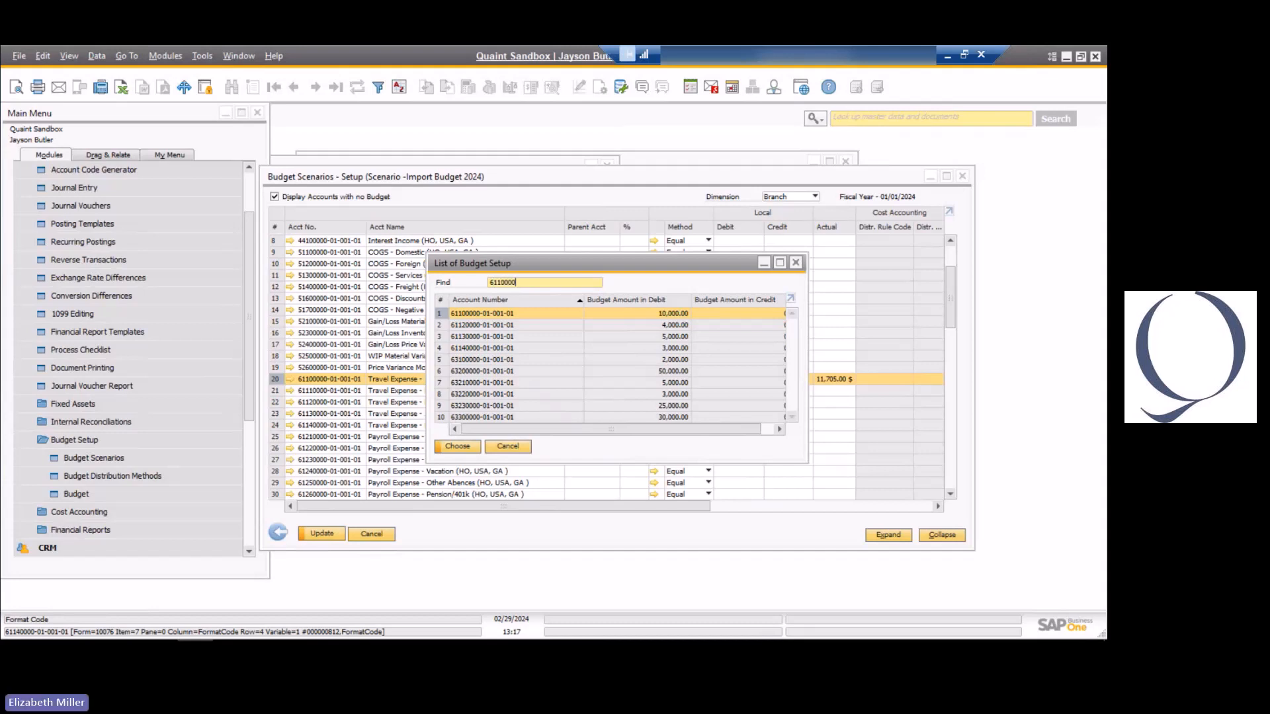
pyautogui.doubleClick(602, 312)
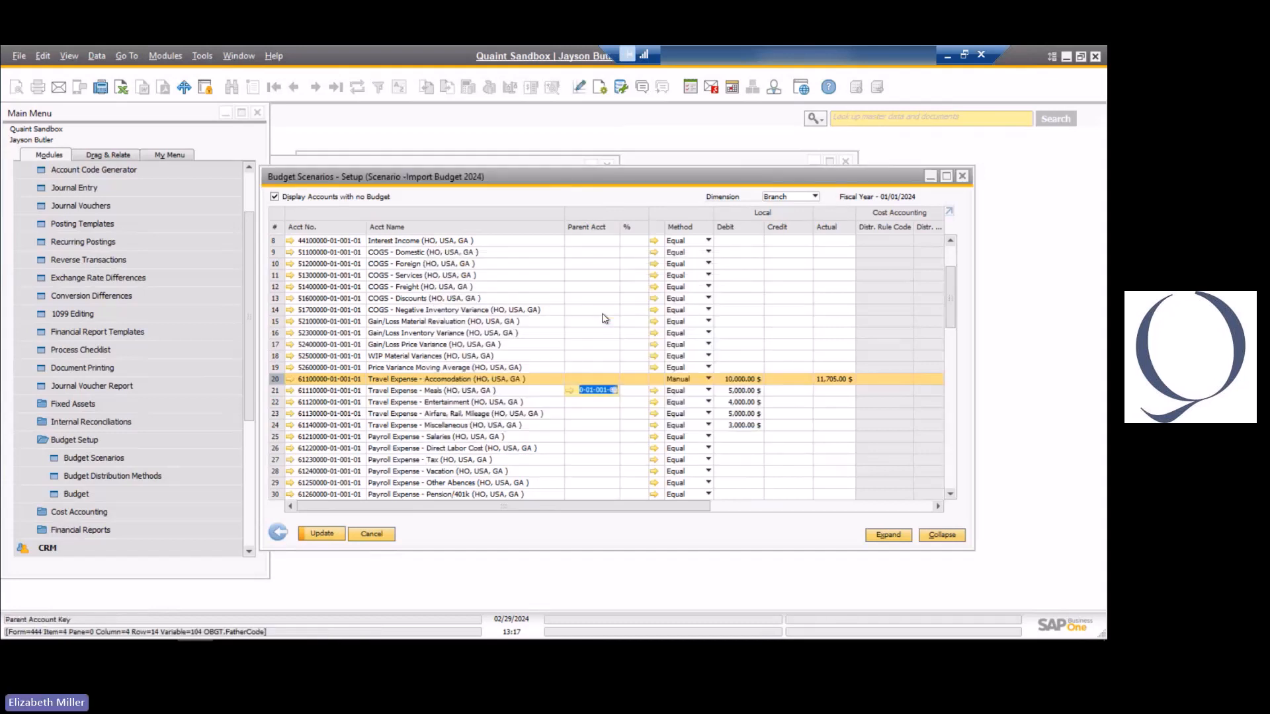
# - Set the parent account percentage of Travel Expense - Meals to 25, and close the budget scenario without updating
pyautogui.click(633, 392)
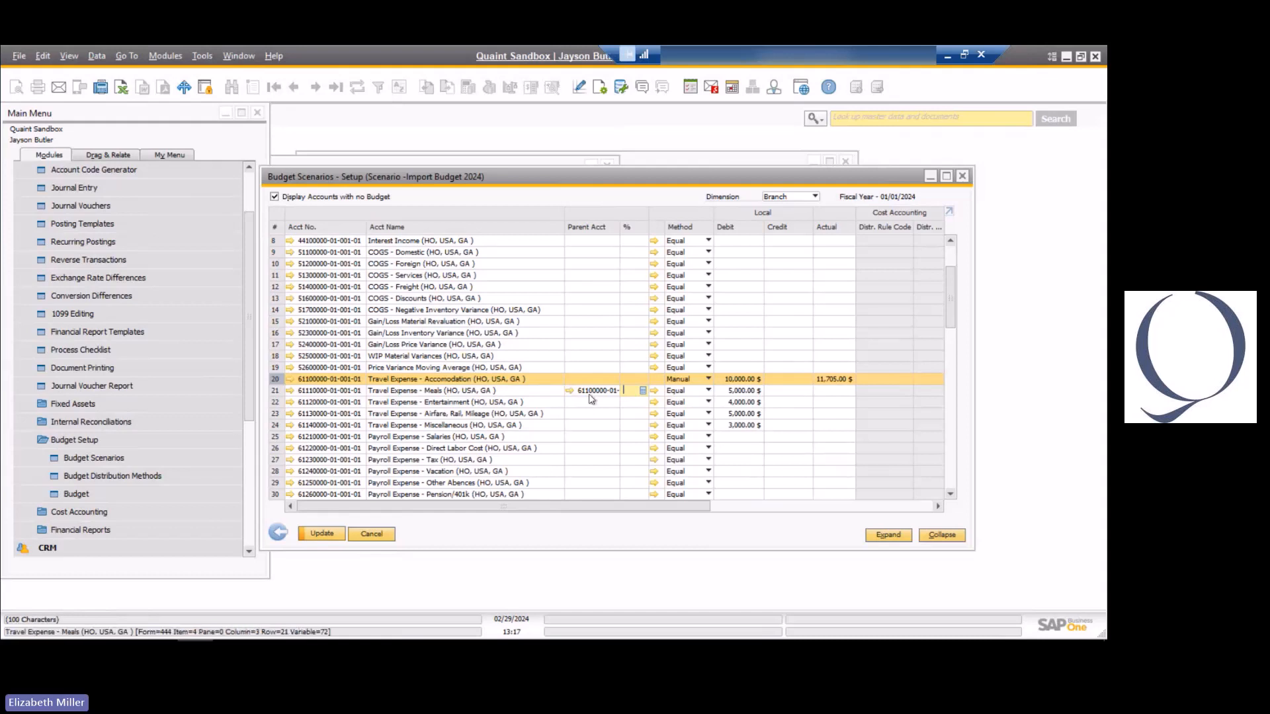
pyautogui.write('25')
pyautogui.press('Tab')
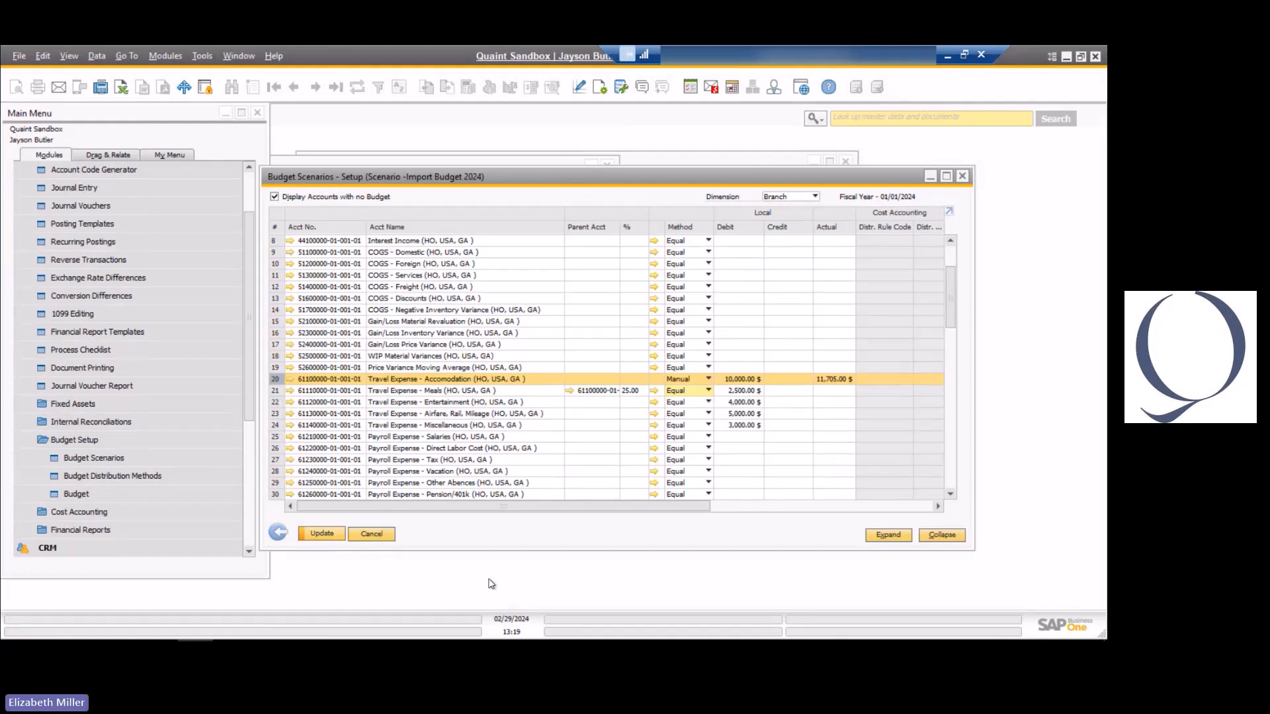
pyautogui.click(365, 536)
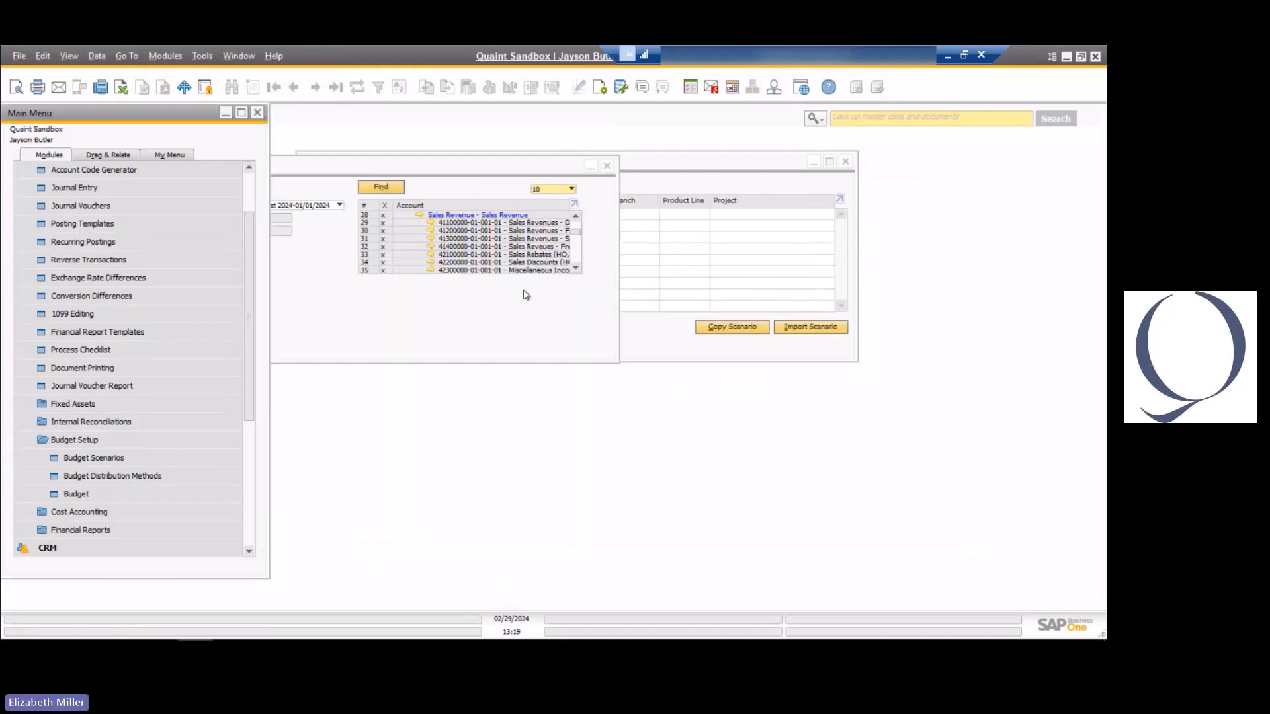
# - Open the budget setup for the Main Budget 2024 scenario and maximize its window
pyautogui.click(86, 491)
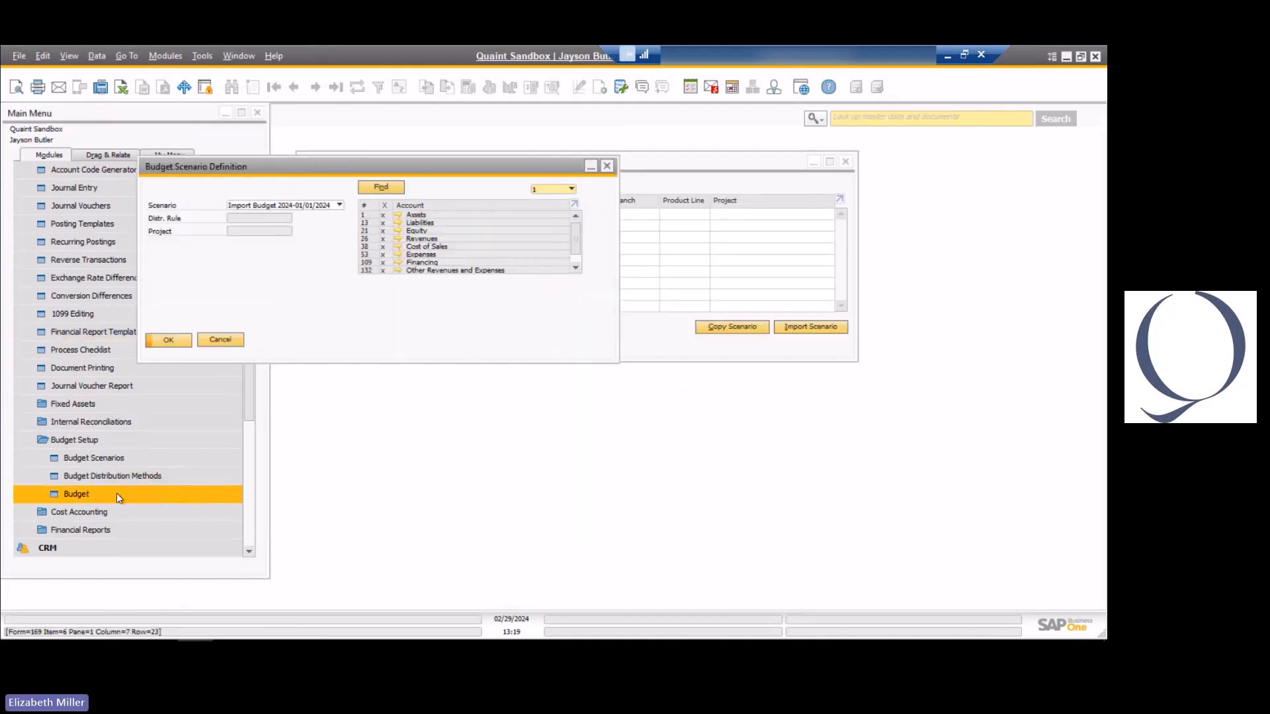
pyautogui.click(276, 206)
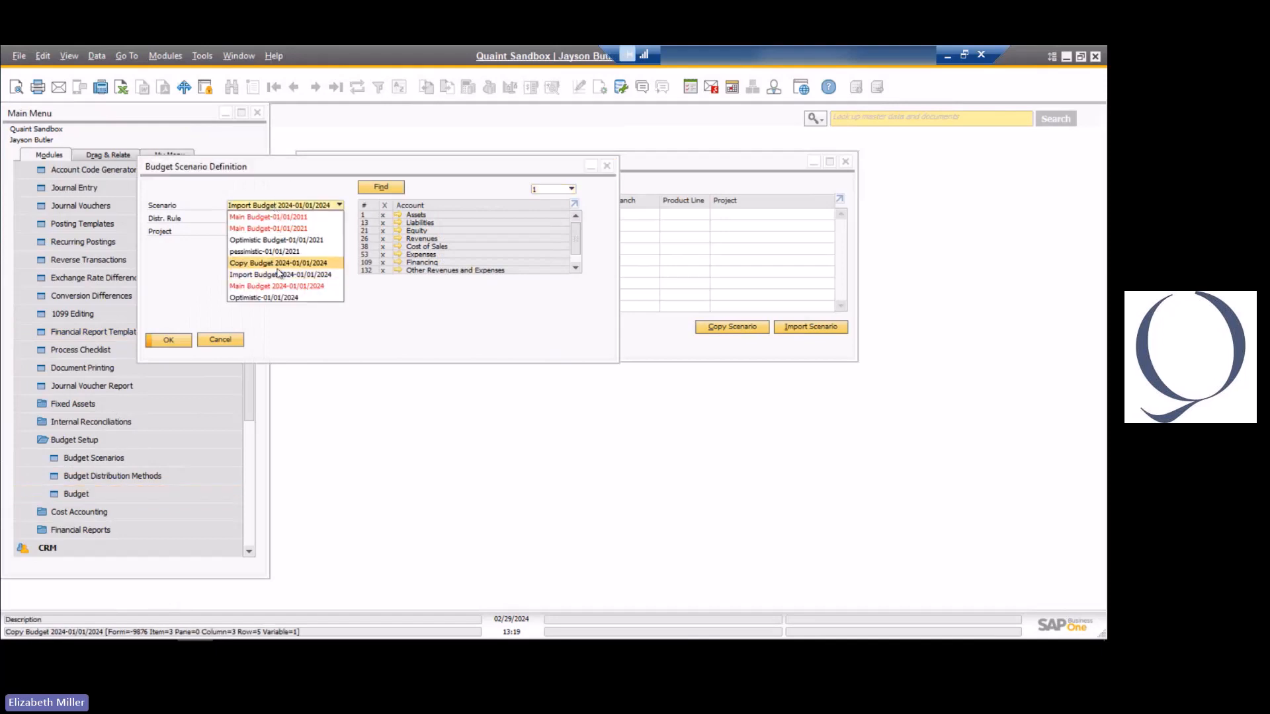
pyautogui.click(283, 287)
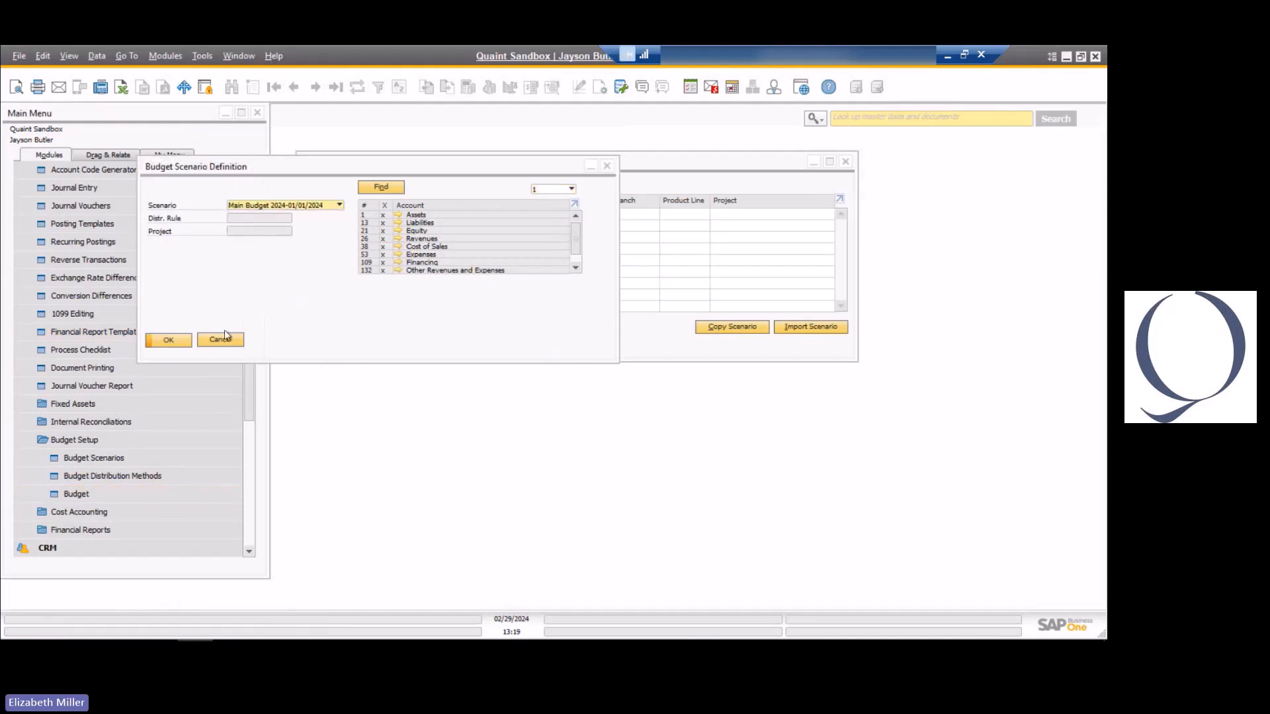
pyautogui.click(168, 342)
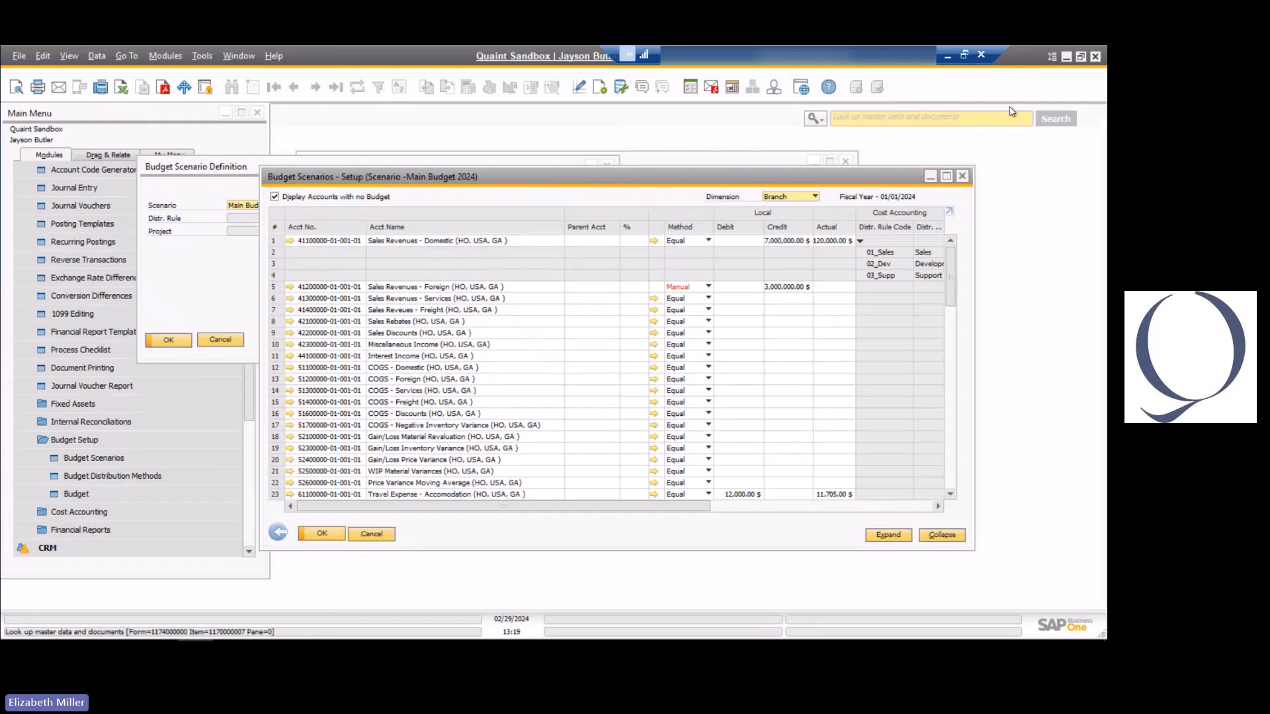
pyautogui.click(946, 177)
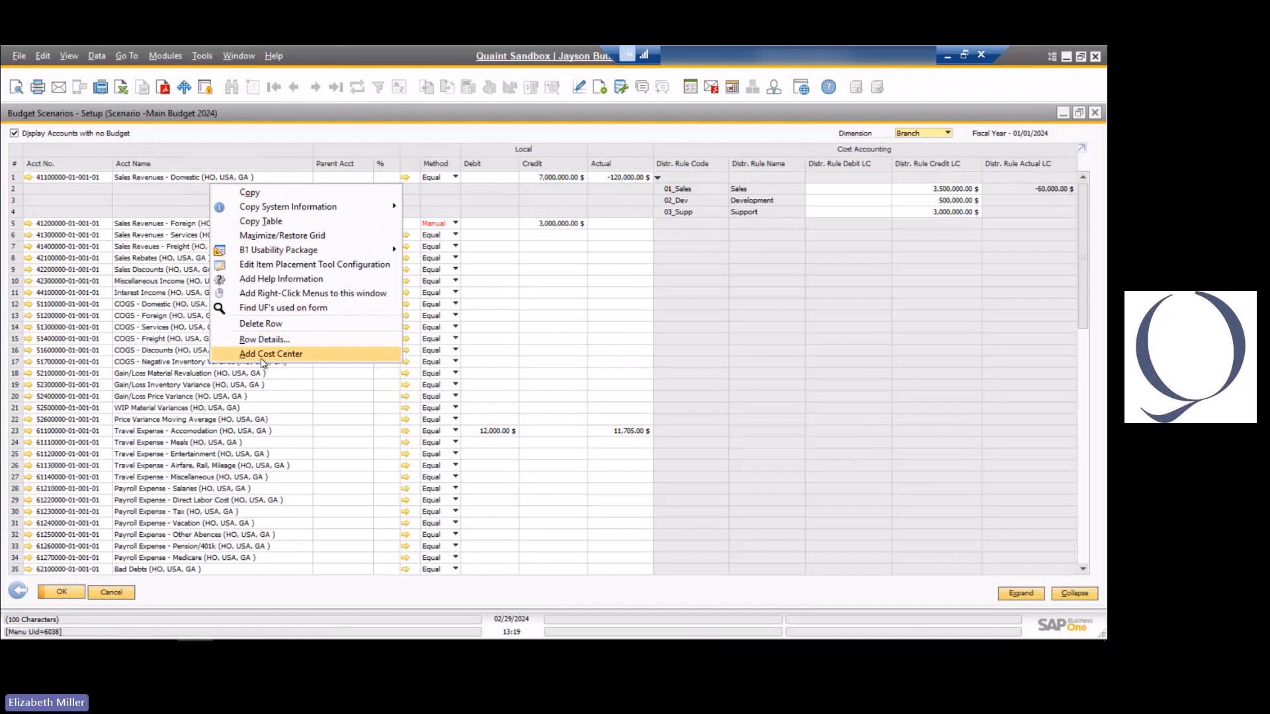
pyautogui.click(439, 136)
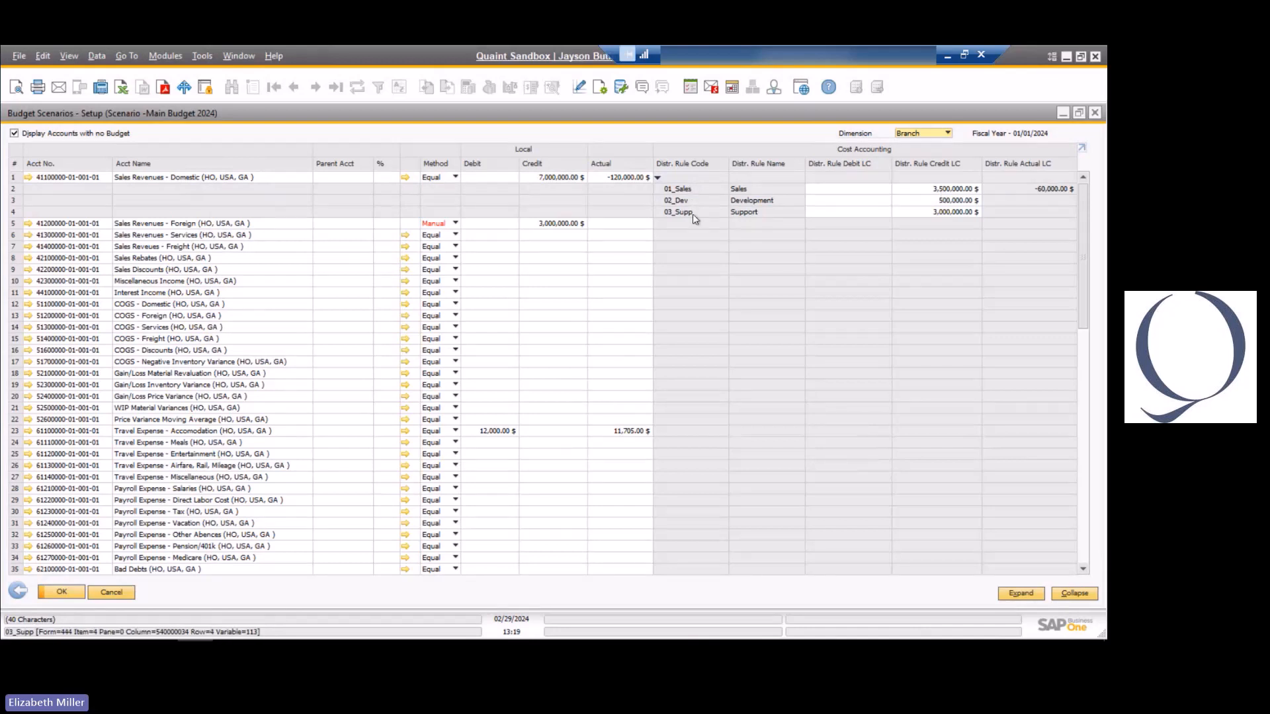
# - Add the 01_Sales cost center to the Sales Revenues - Foreign account under the Branch dimension
pyautogui.rightClick(84, 229)
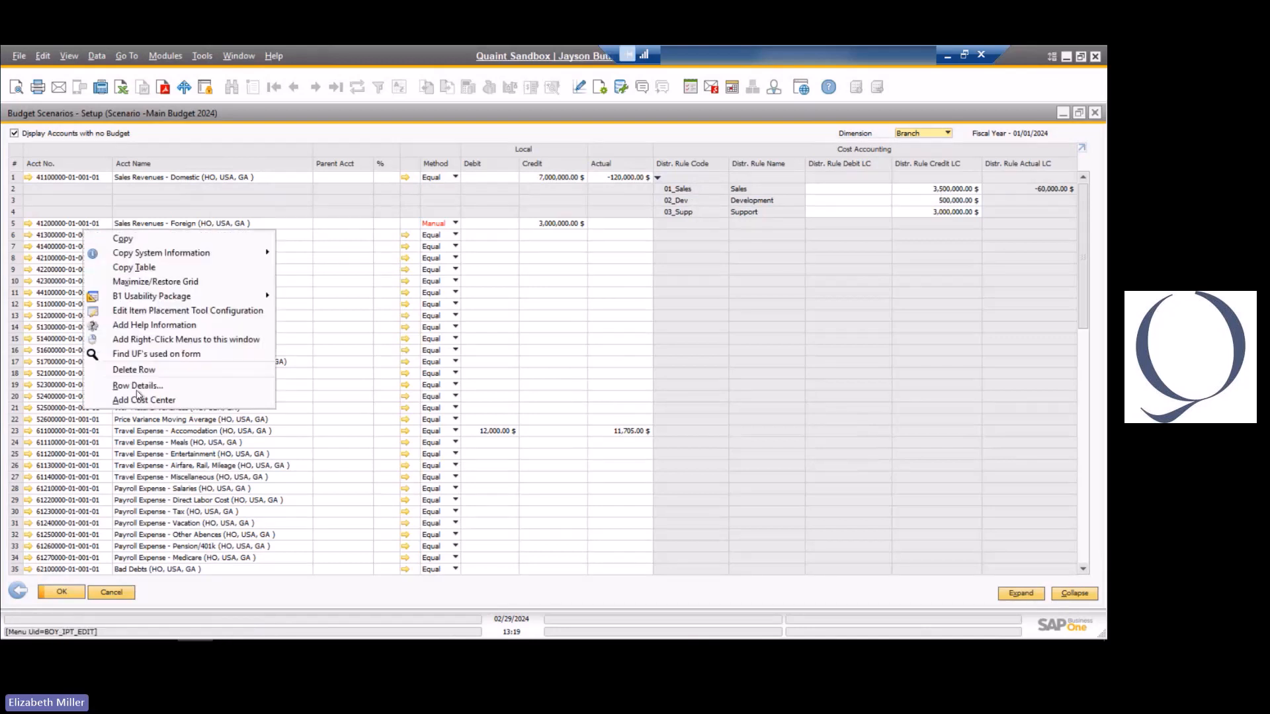
pyautogui.click(146, 404)
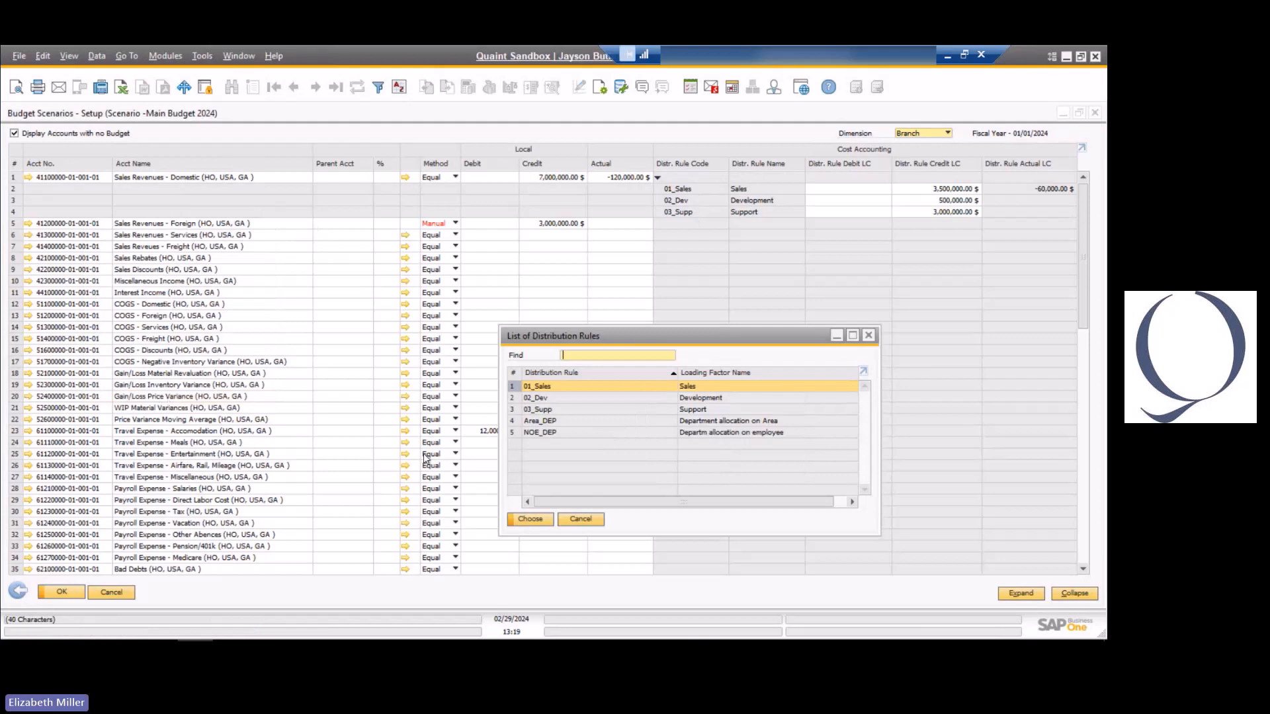
pyautogui.doubleClick(562, 386)
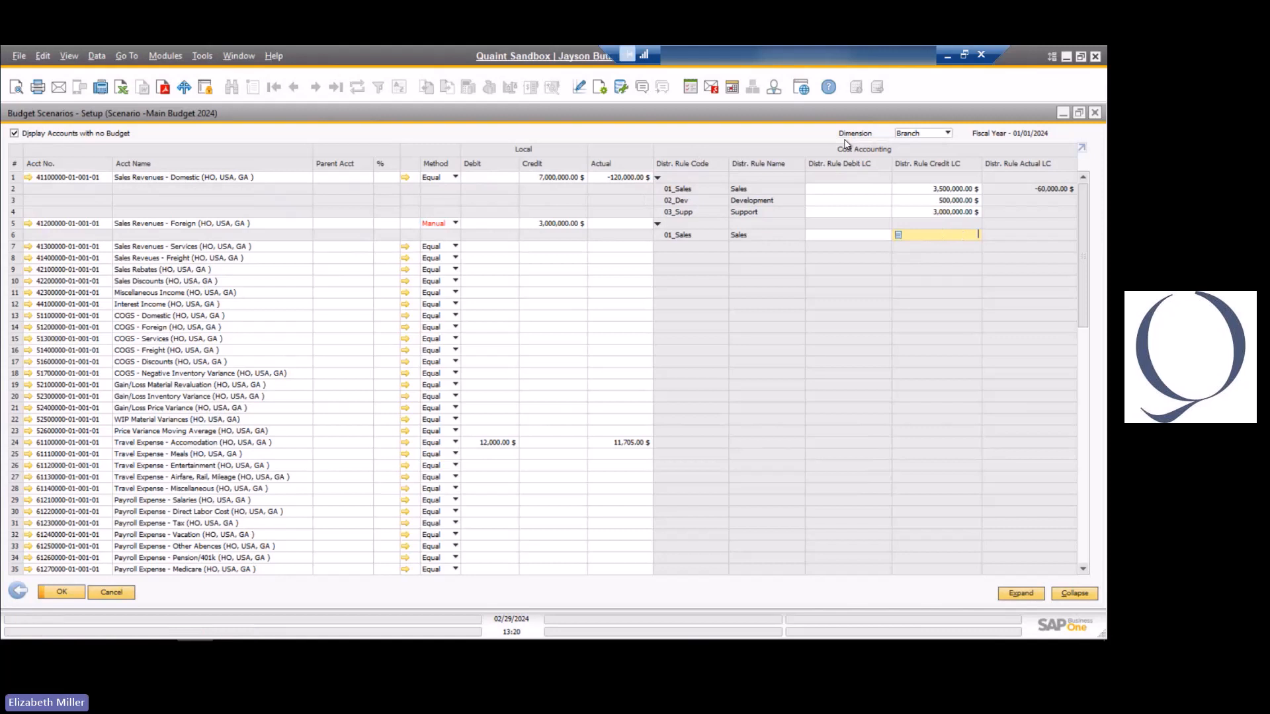
# - Switch the dimension to Product Line and examine the distribution rules available for Sales Revenues - Domestic, without adding one
pyautogui.click(936, 135)
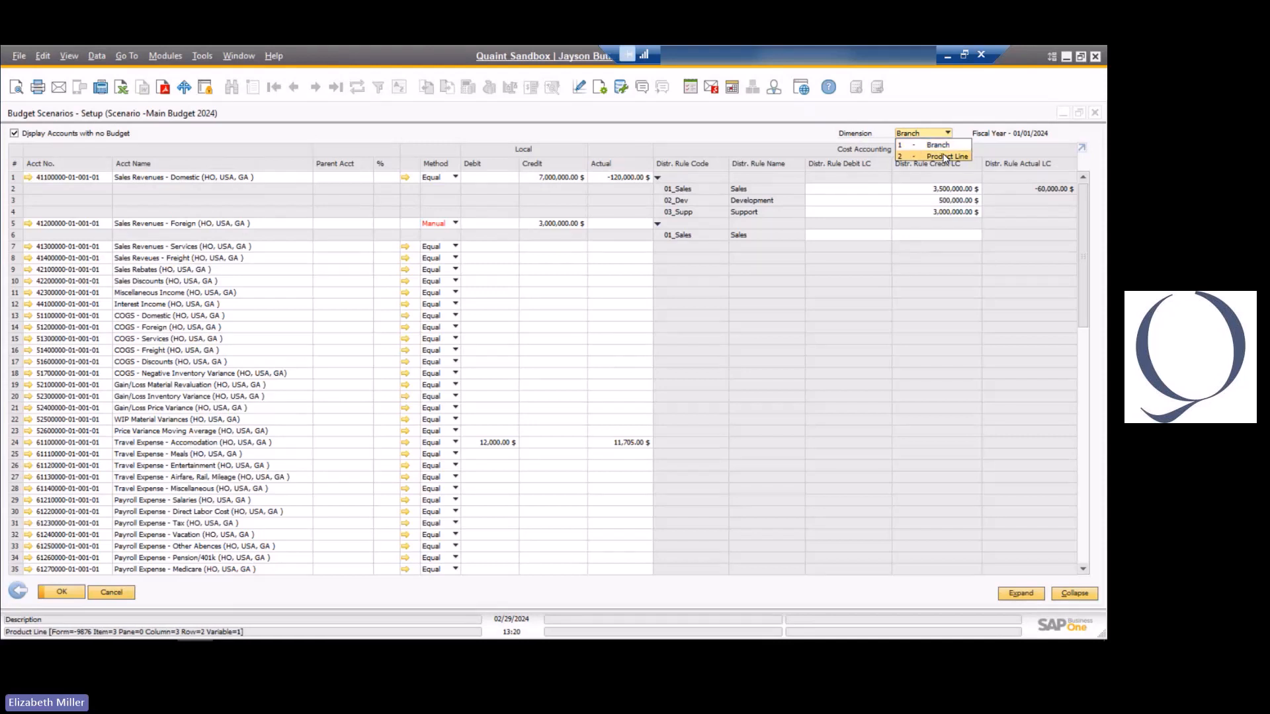
pyautogui.click(945, 156)
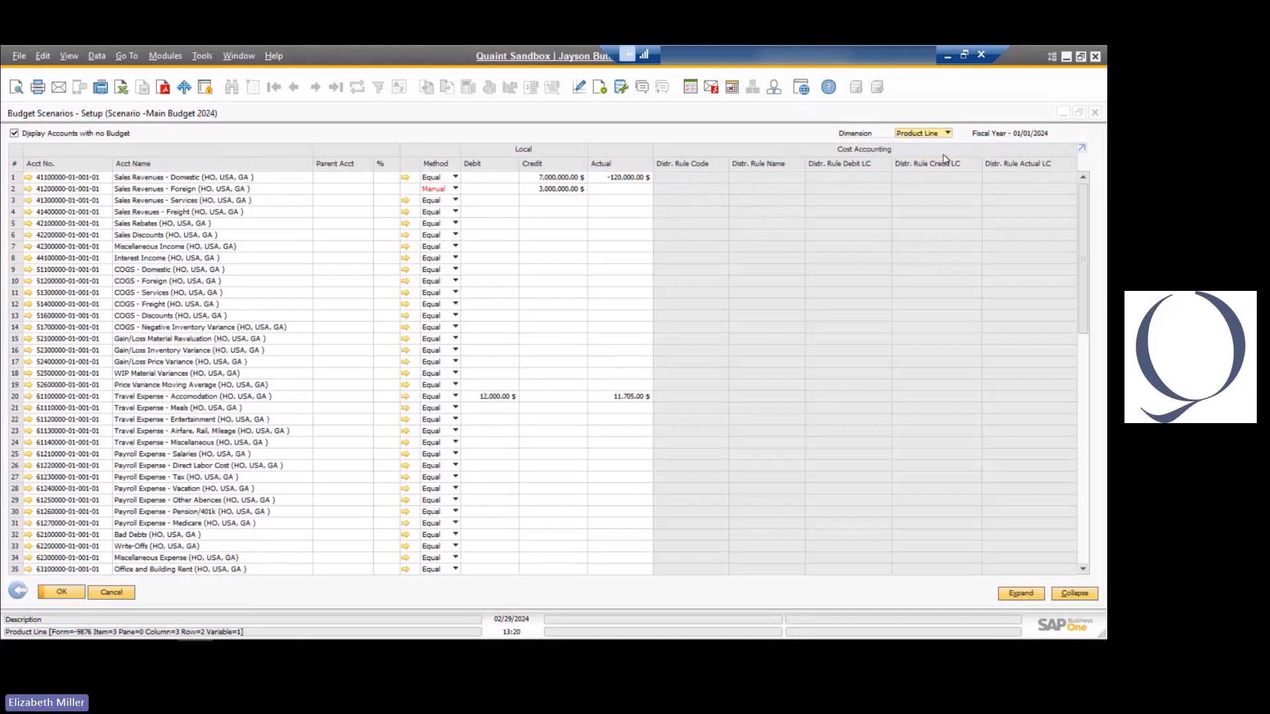
pyautogui.rightClick(139, 180)
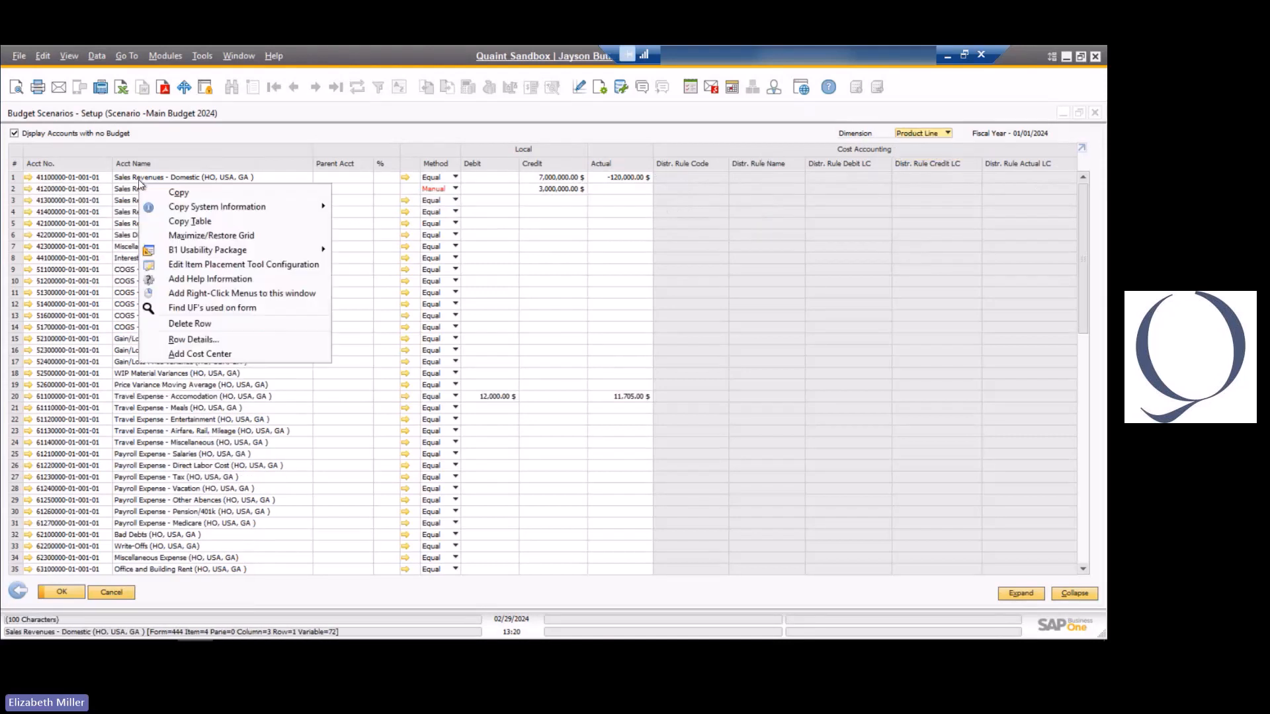
pyautogui.click(198, 354)
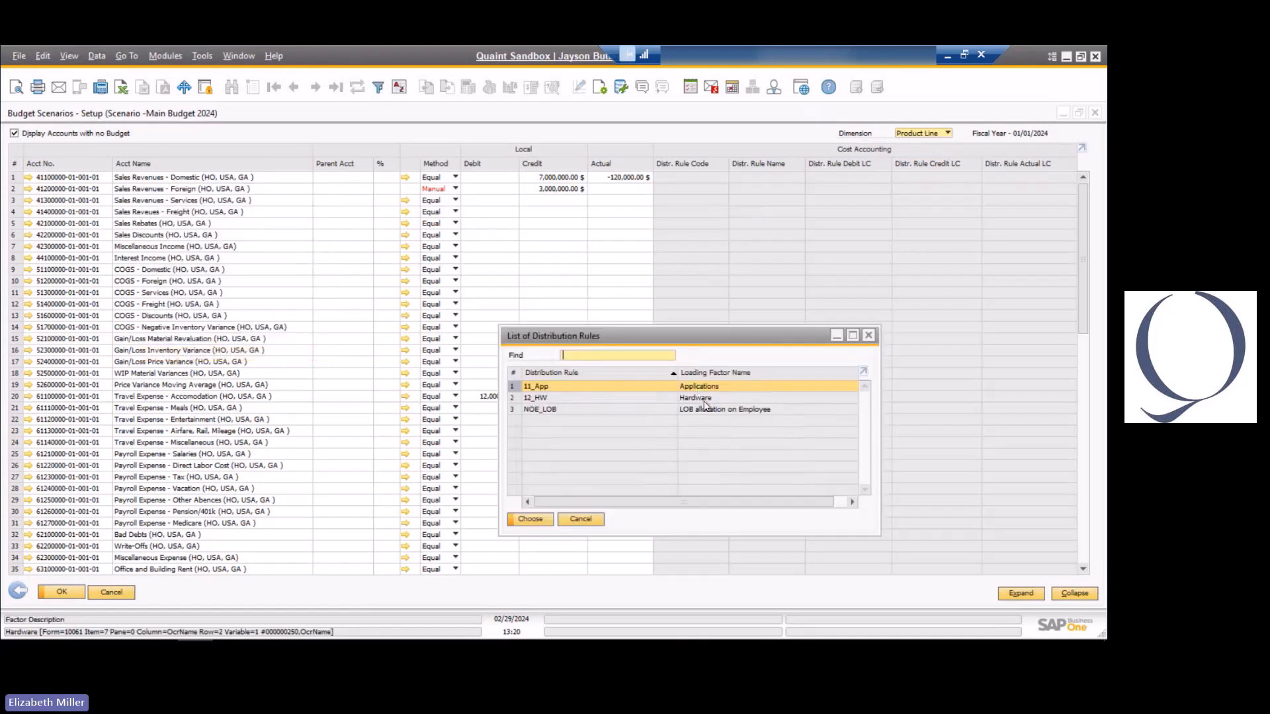
pyautogui.click(580, 519)
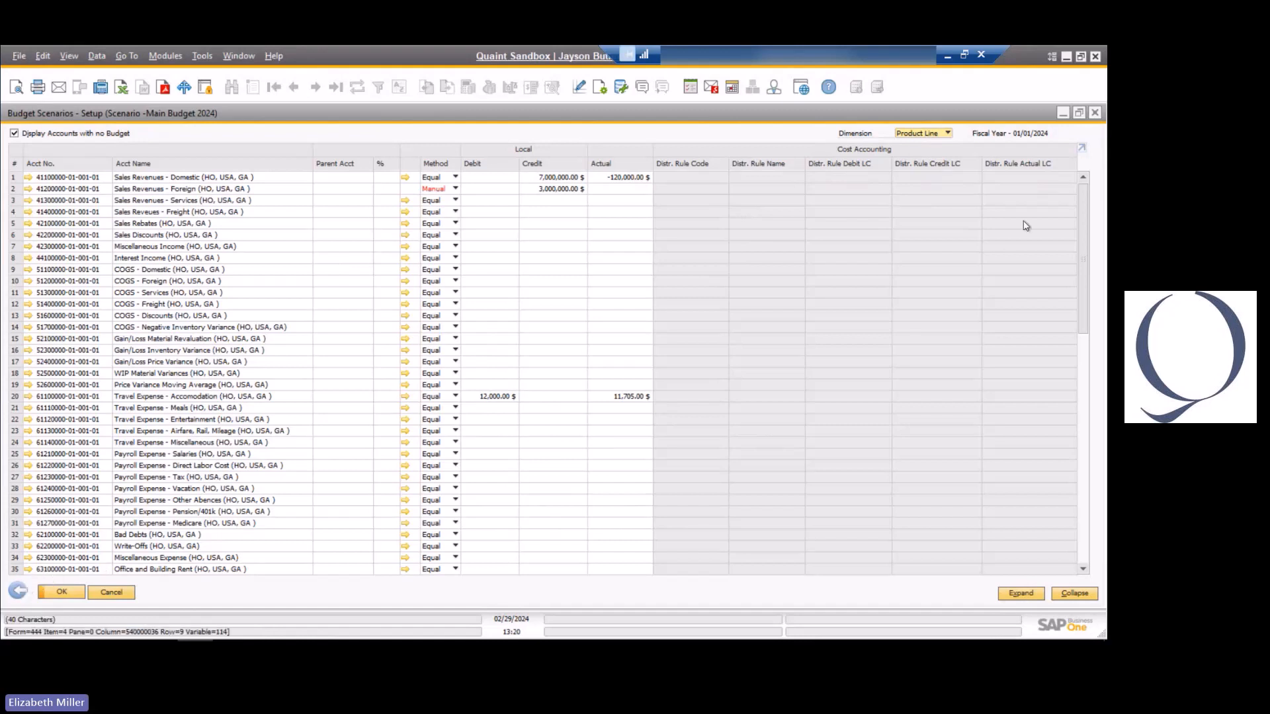
# - Close the Main Budget 2024 setup and all remaining budget scenario windows
pyautogui.click(1096, 114)
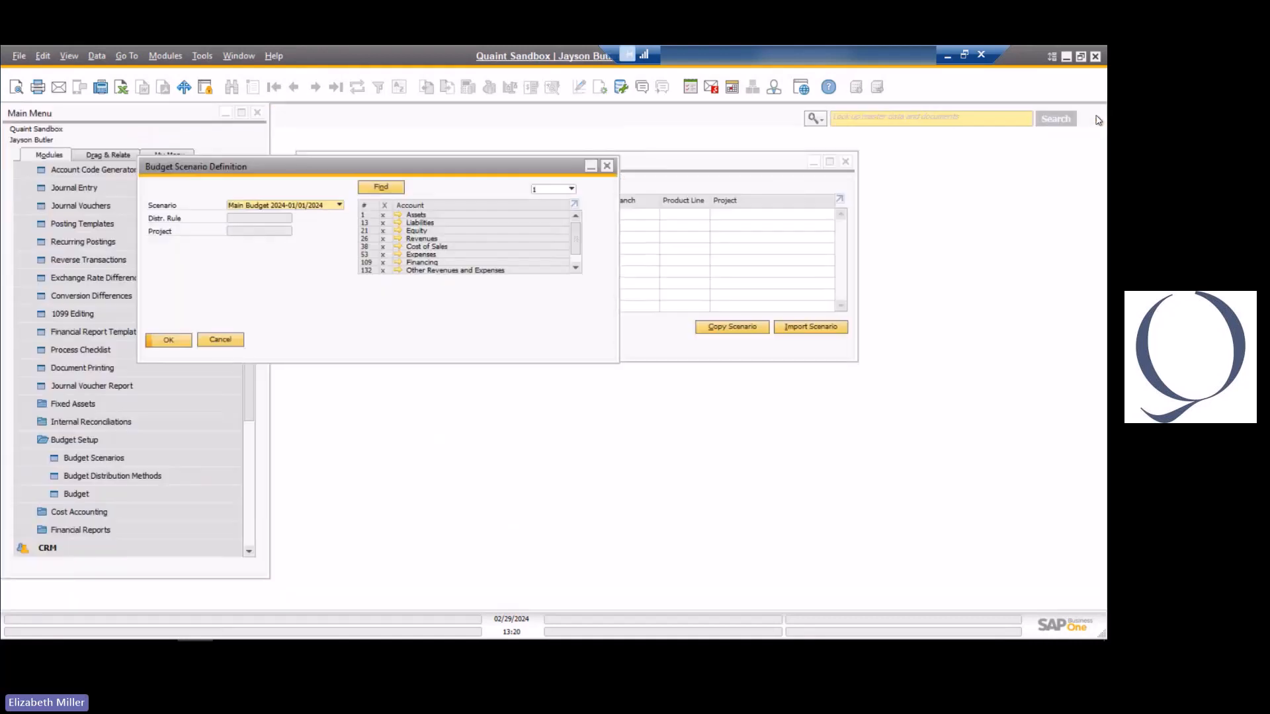
pyautogui.click(238, 336)
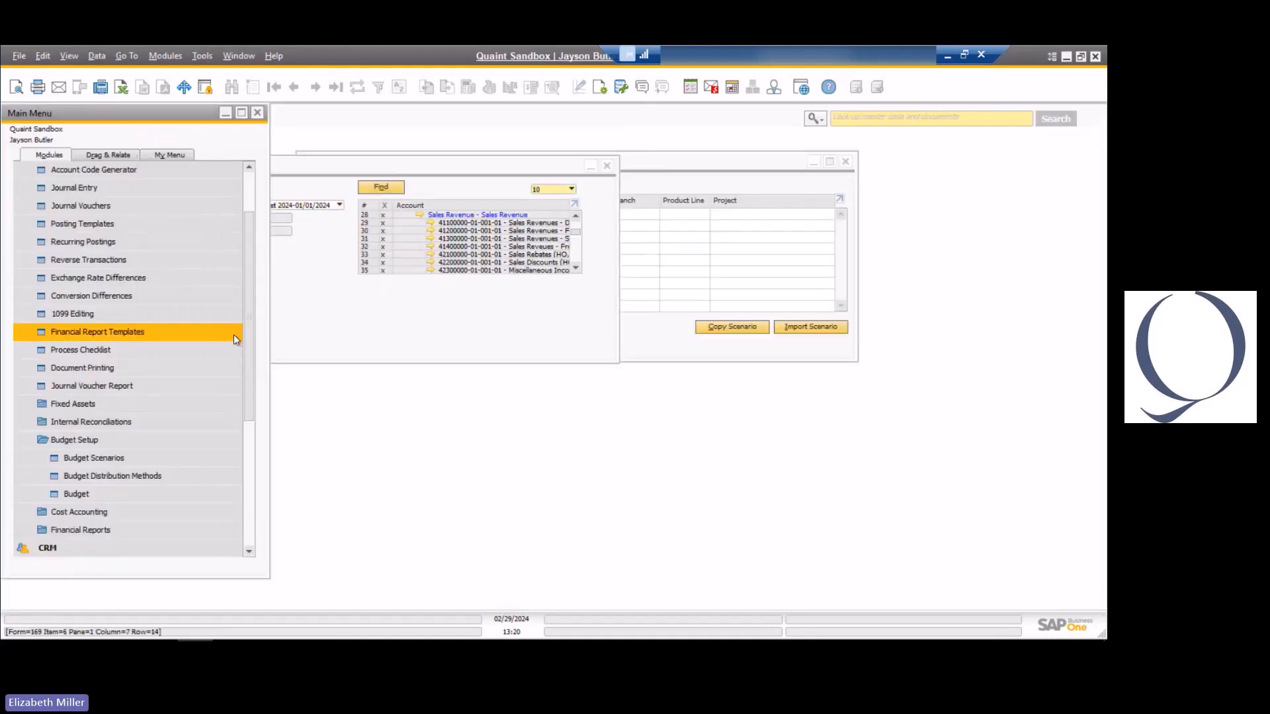
pyautogui.click(607, 166)
pyautogui.click(397, 343)
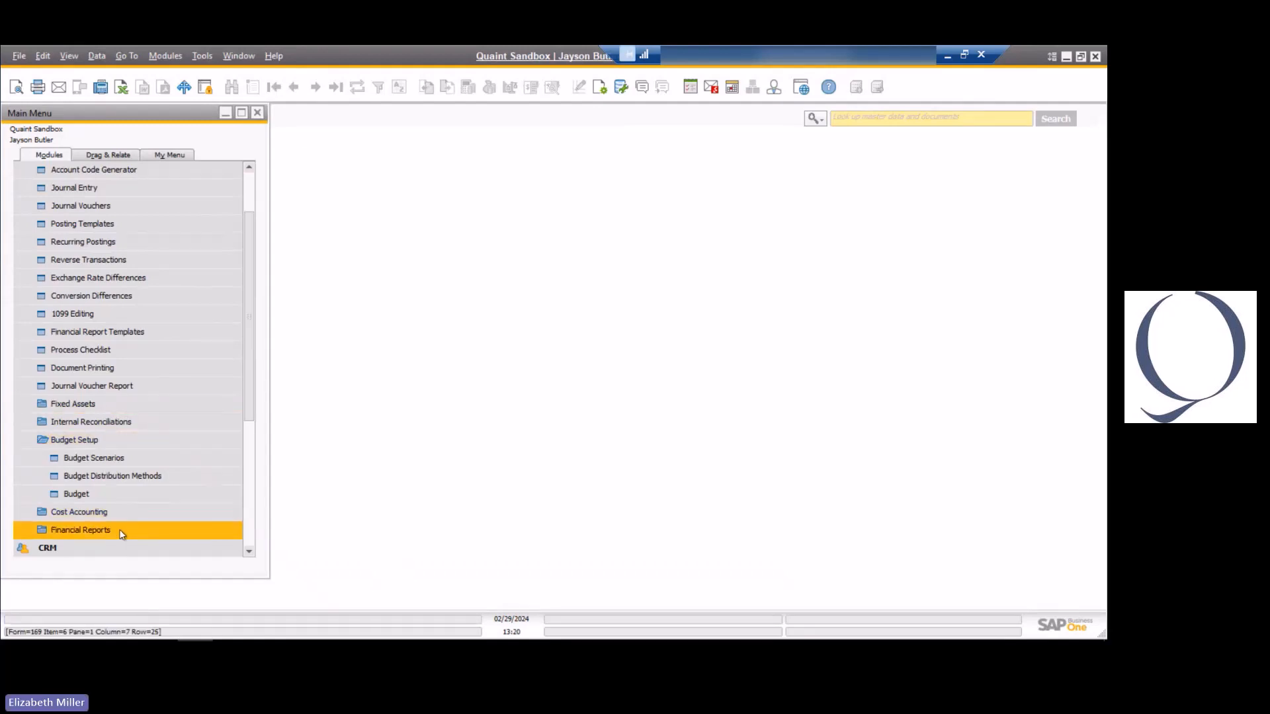
# - Open the selection criteria of the Budget Report from the financial budget reports
pyautogui.scroll(4, 136, 367)
pyautogui.scroll(-5, 137, 367)
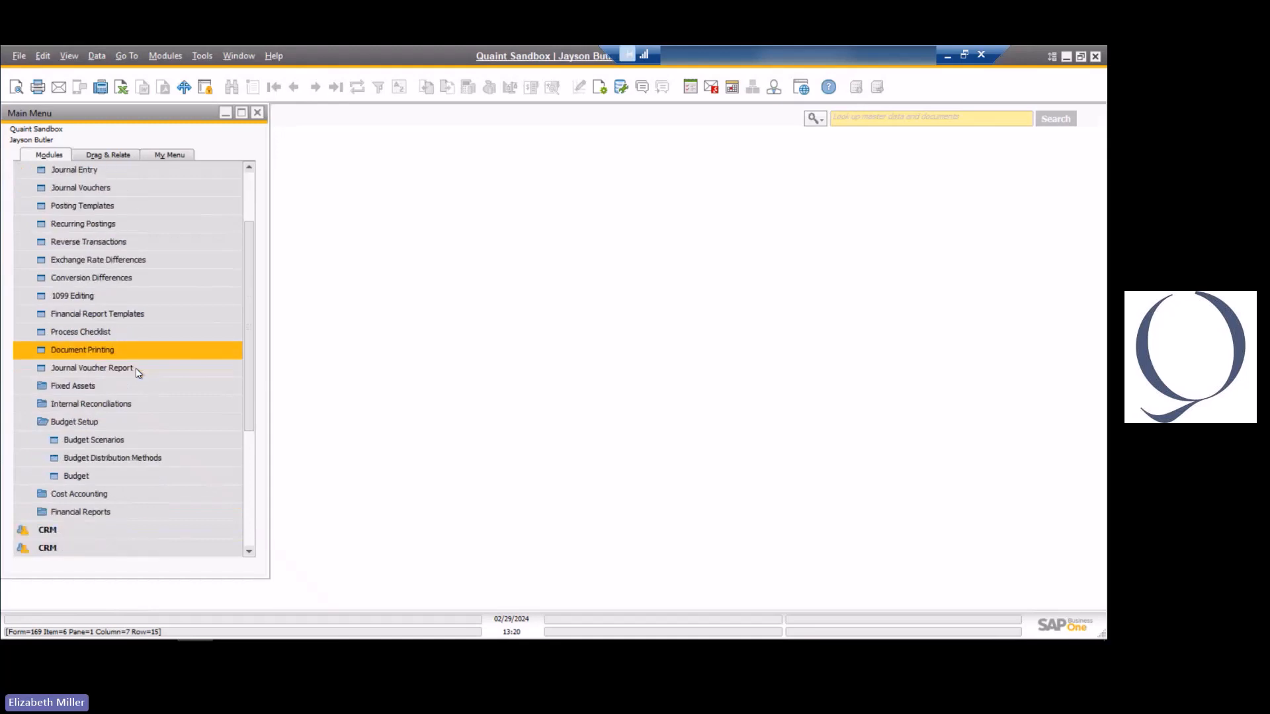
pyautogui.scroll(-3, 136, 367)
pyautogui.click(147, 459)
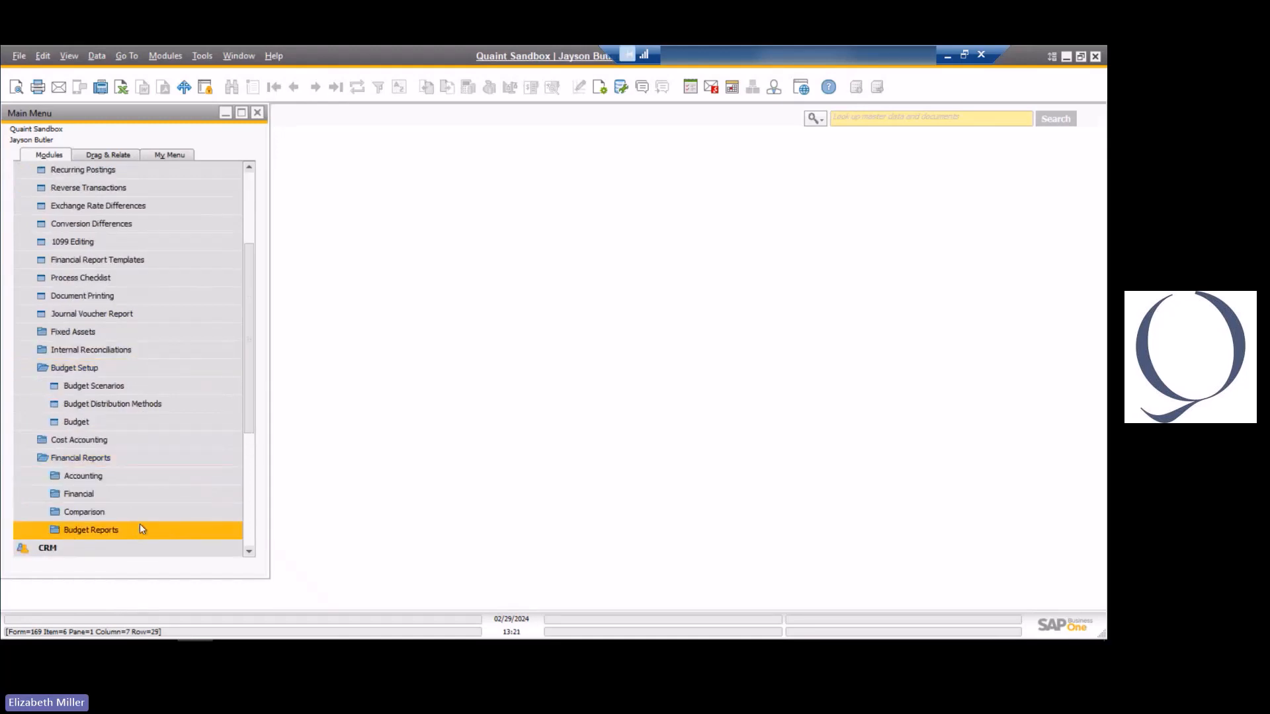
pyautogui.click(94, 530)
pyautogui.scroll(-6, 186, 498)
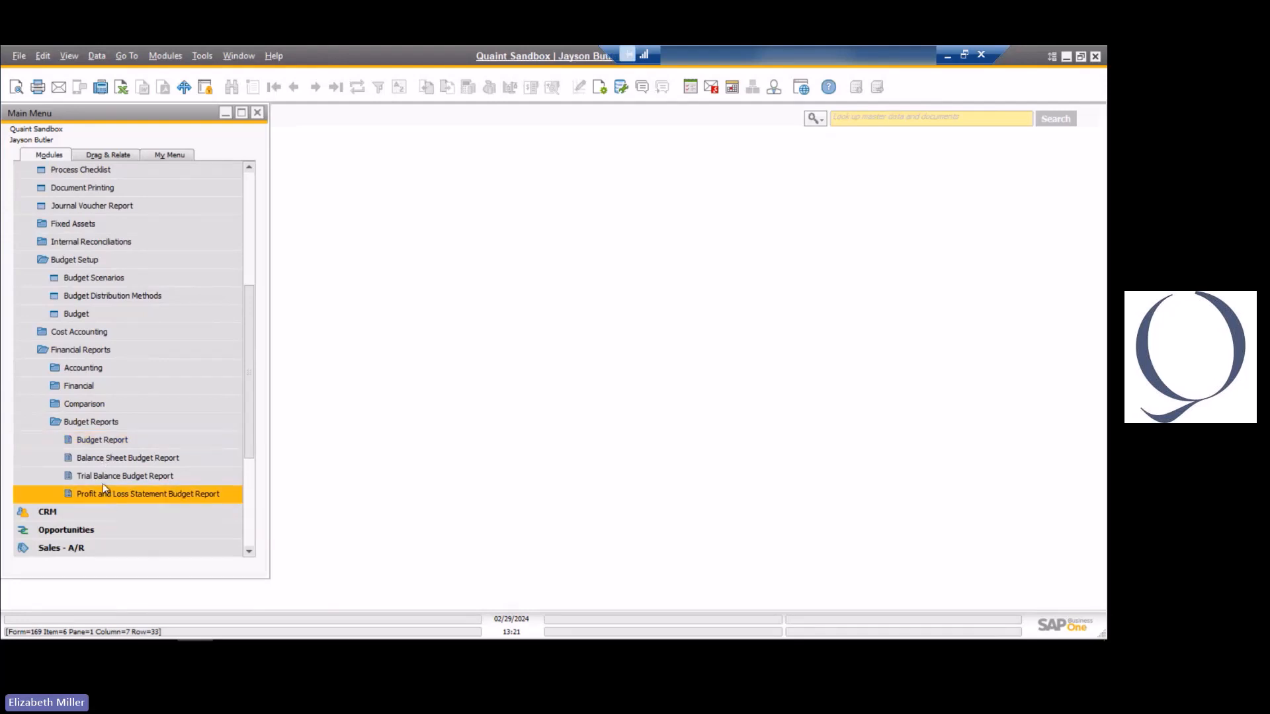
pyautogui.click(93, 440)
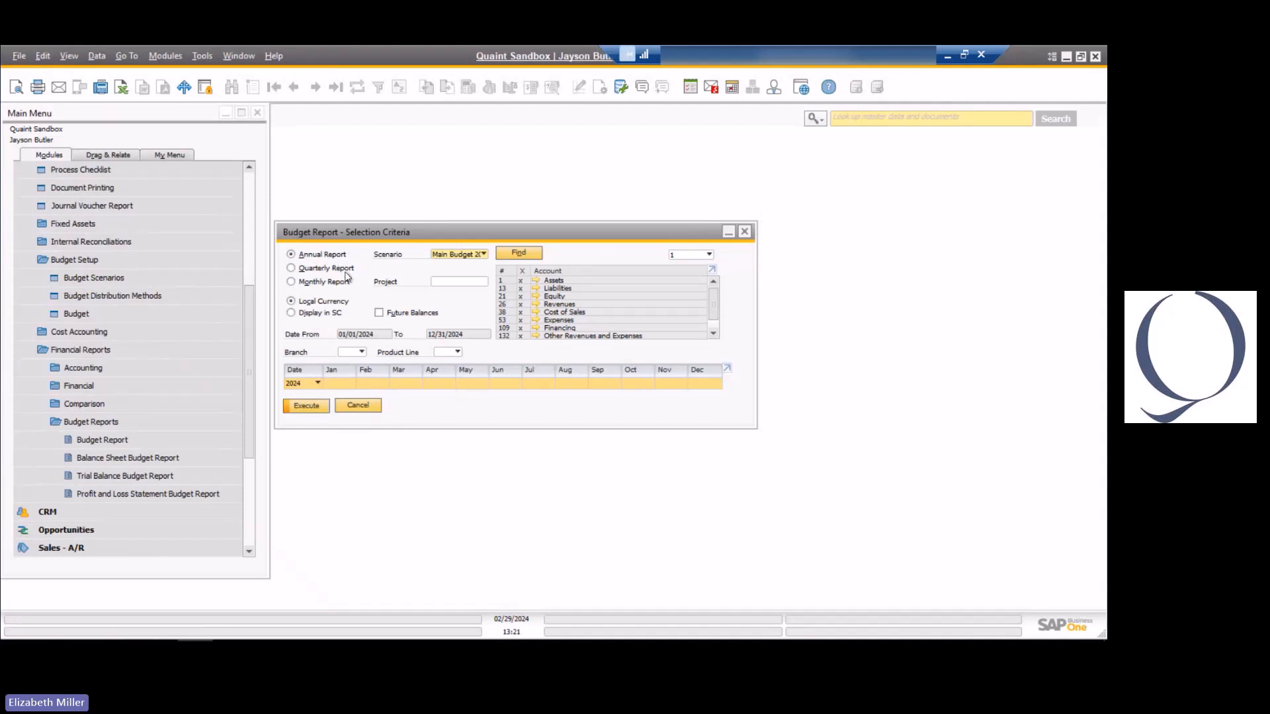
# - Select the Main Budget 2024 scenario and limit the annual budget report to January through August 2024
pyautogui.click(467, 254)
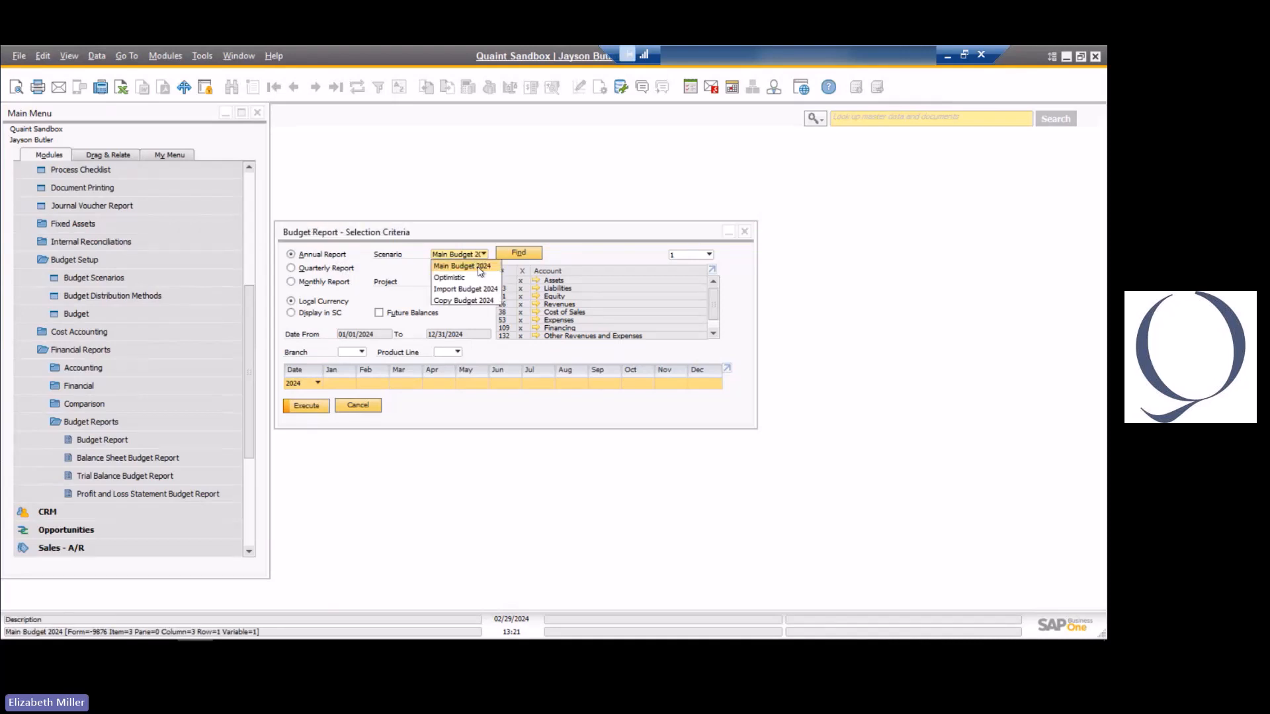
pyautogui.click(480, 271)
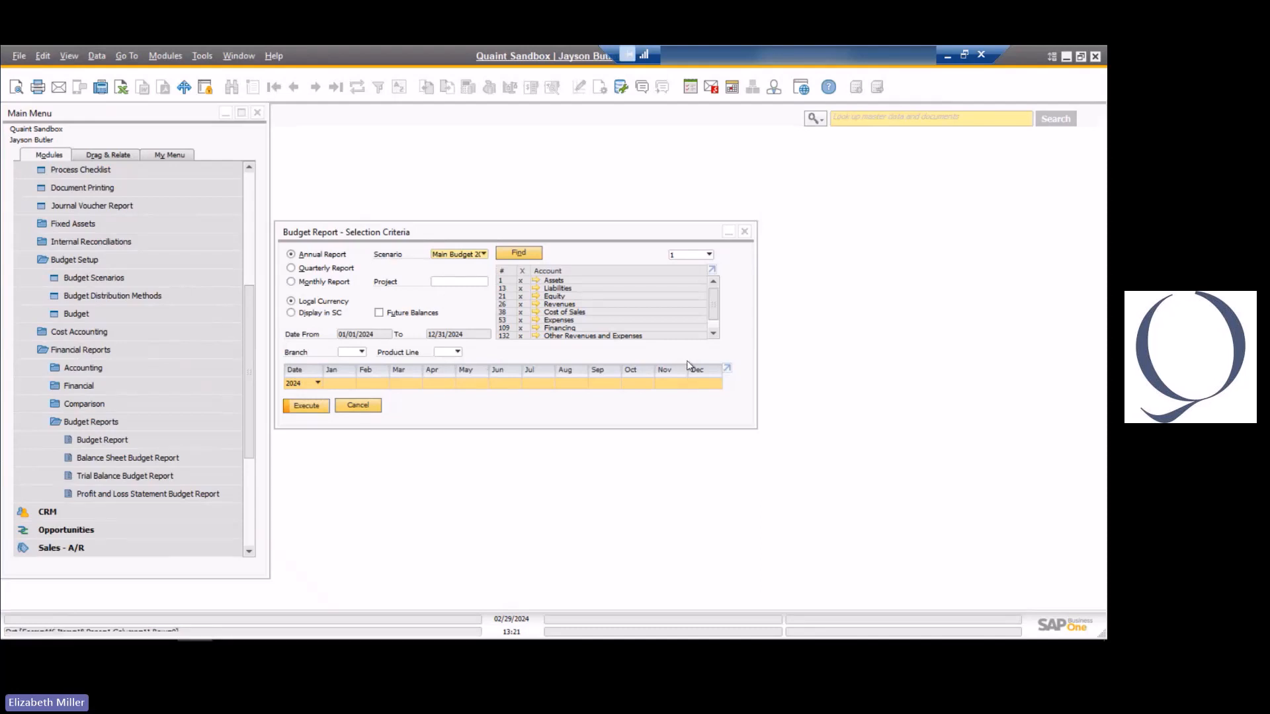
pyautogui.click(342, 372)
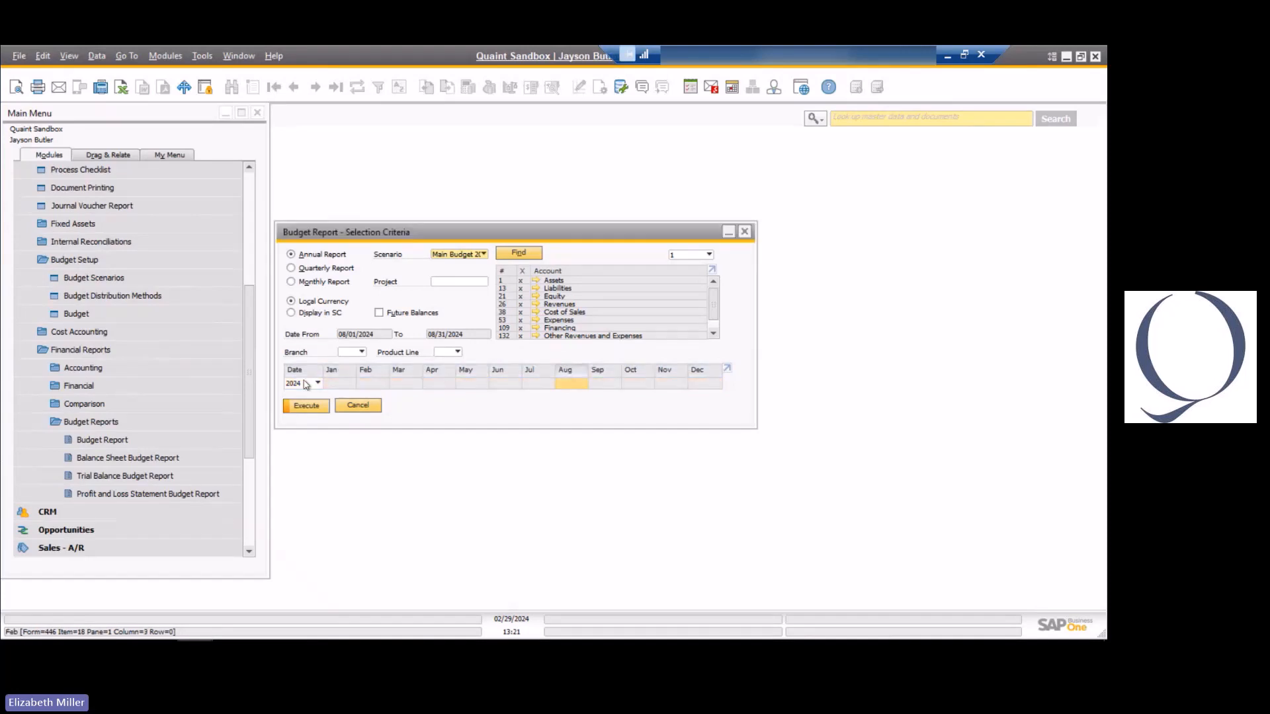
pyautogui.keyDown('shift'); pyautogui.click(574, 371); pyautogui.keyUp('shift')
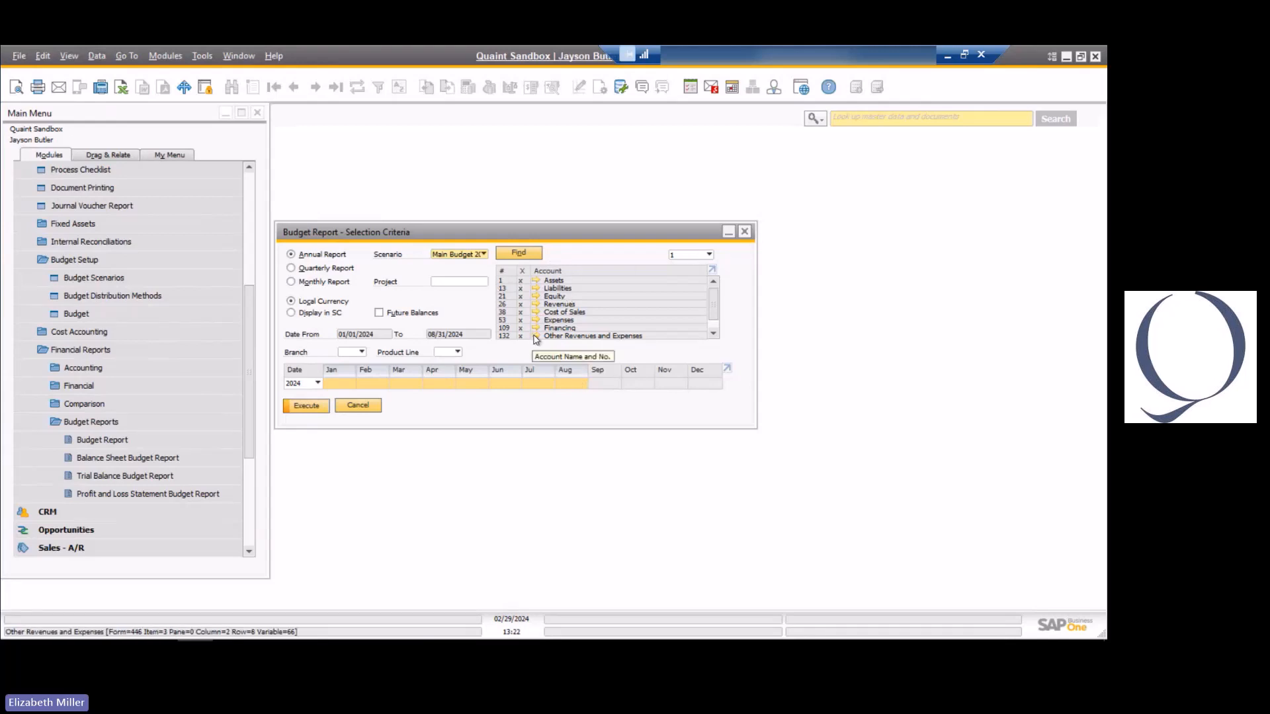
# - Run the Budget Report with the chosen criteria and expand its accounts to level 10
pyautogui.click(694, 257)
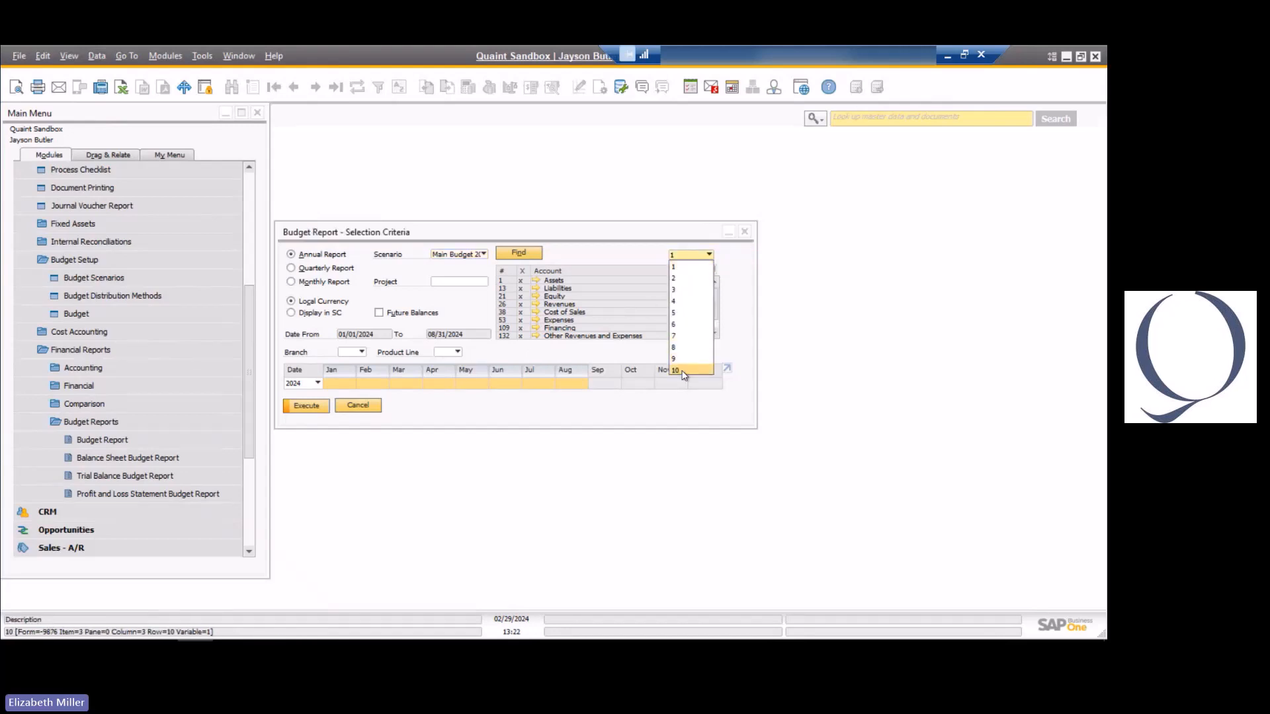
pyautogui.click(688, 255)
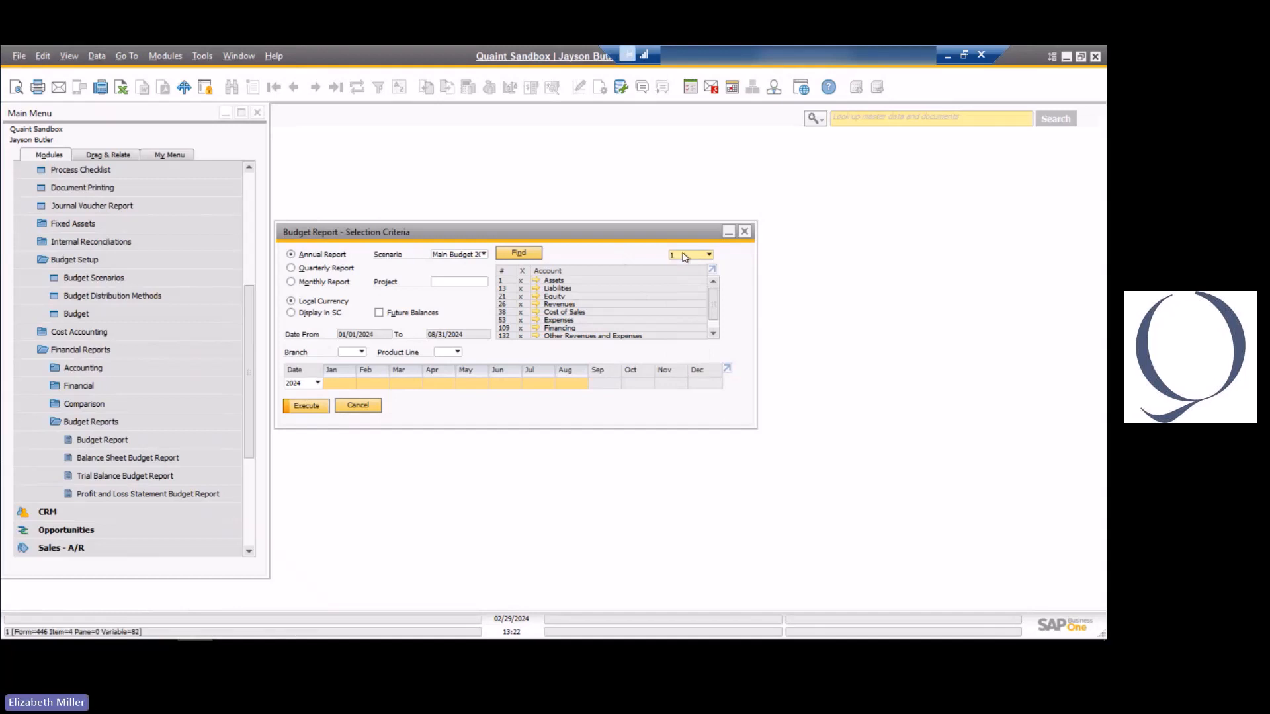
pyautogui.click(308, 406)
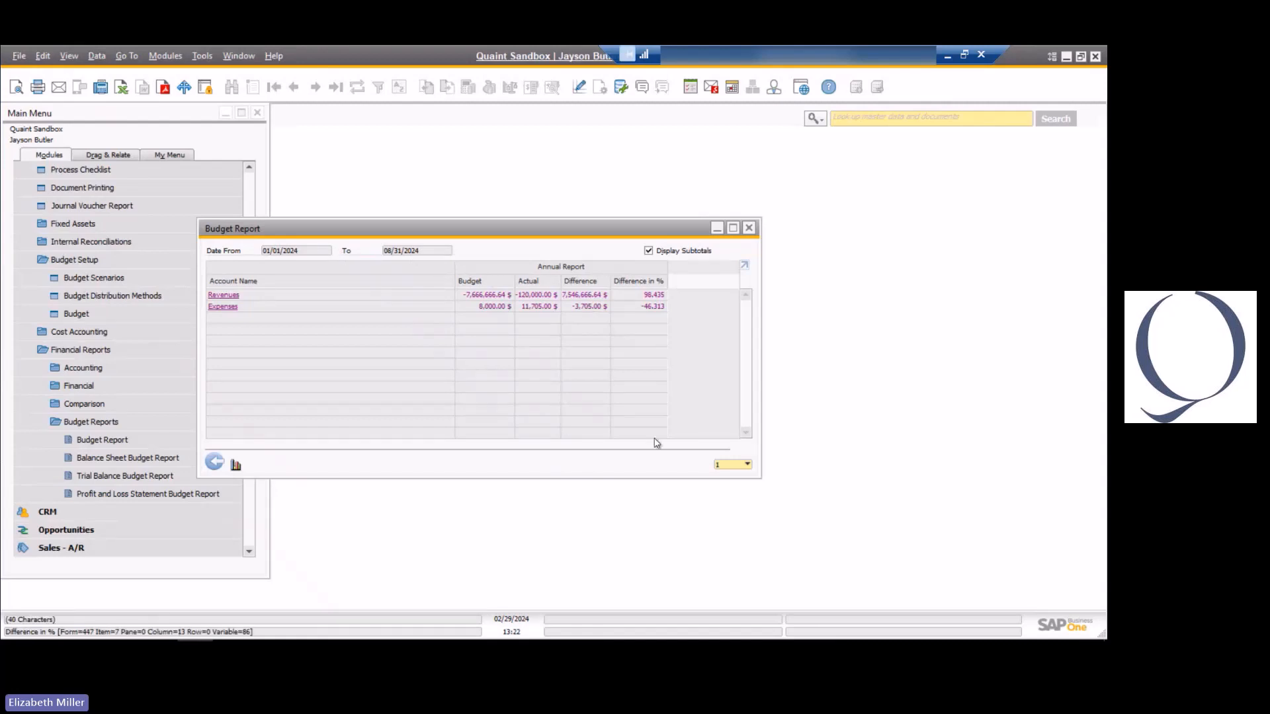
pyautogui.click(726, 466)
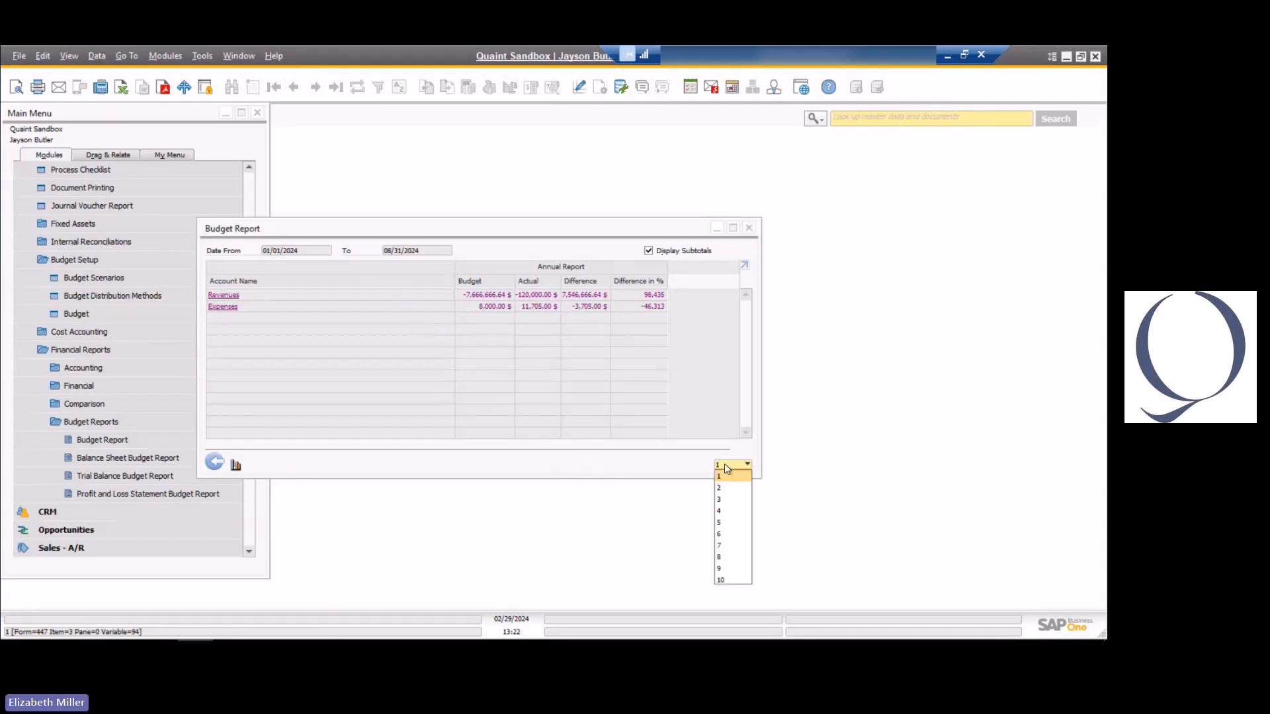
pyautogui.click(733, 581)
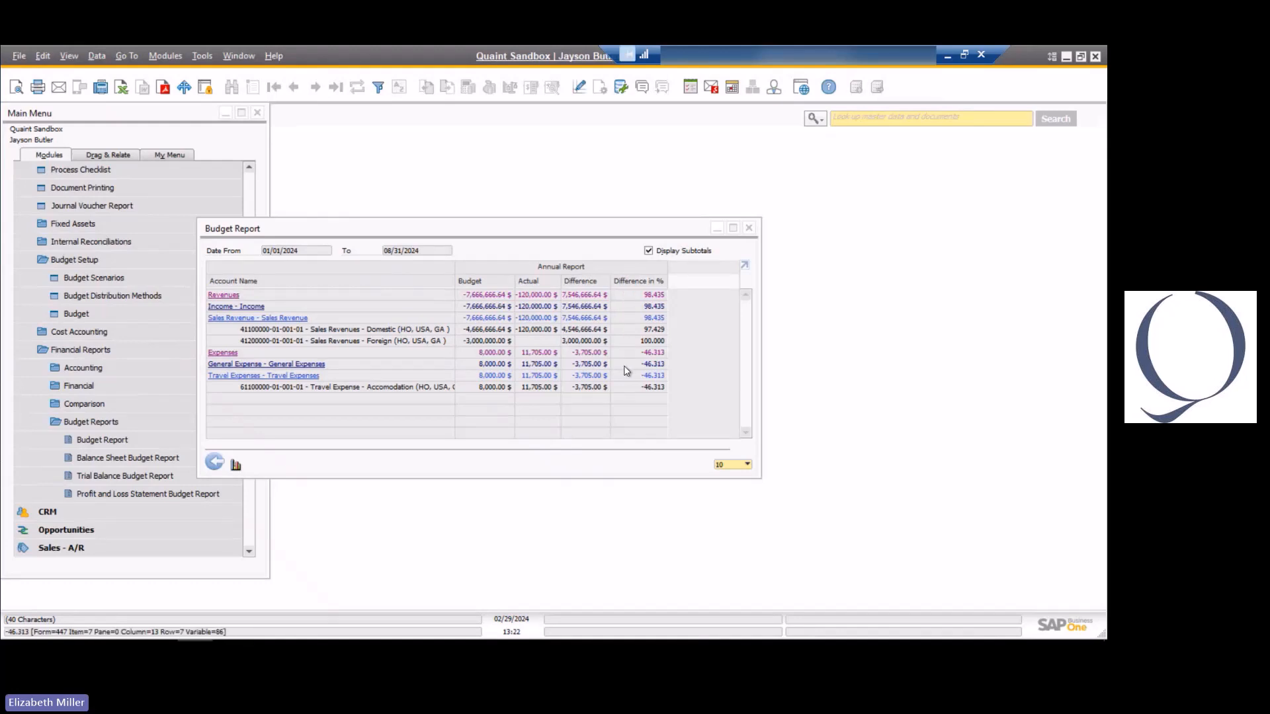
# - Close the Budget Report with its selection criteria and open the criteria of the Profit and Loss Statement Budget Report
pyautogui.click(217, 465)
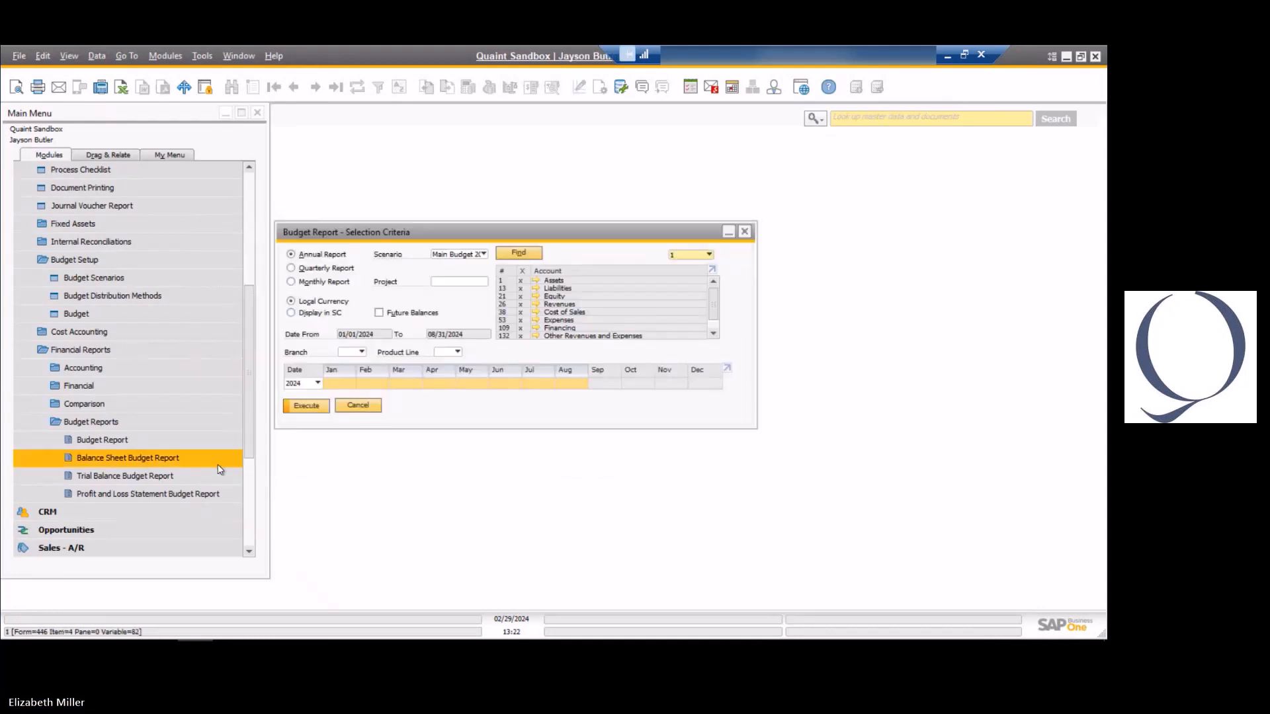
pyautogui.click(358, 405)
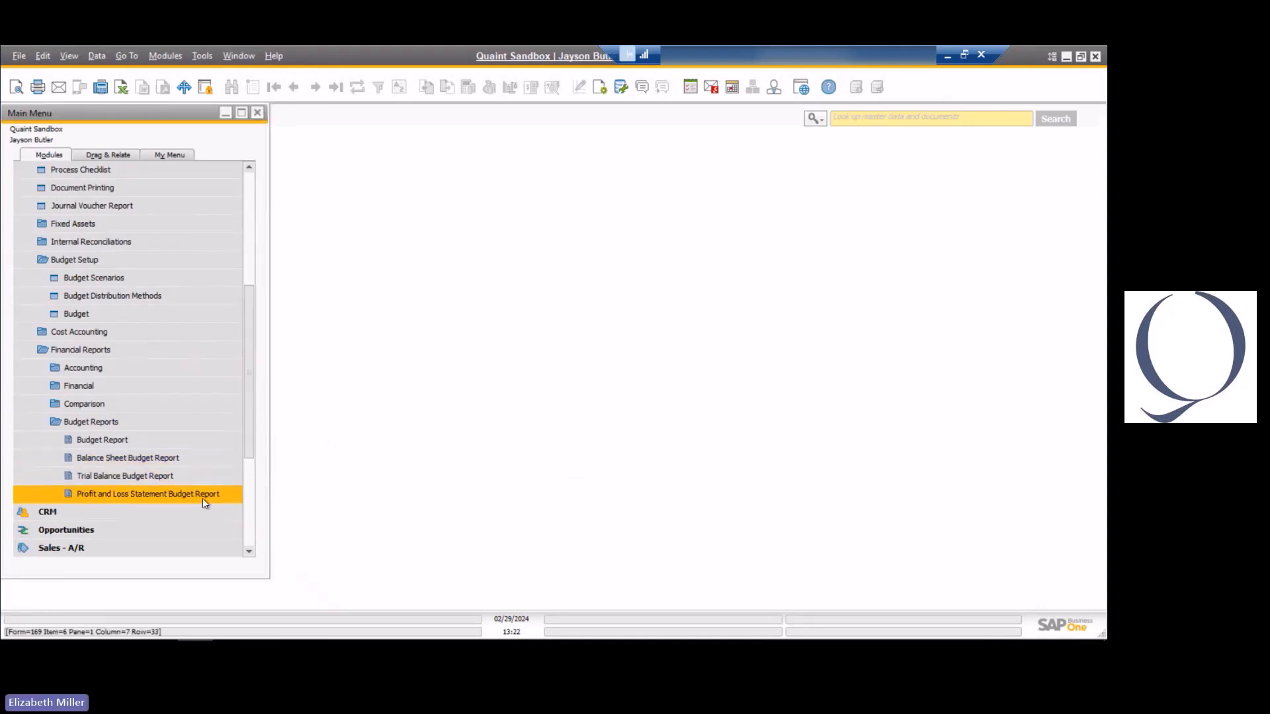
pyautogui.click(203, 498)
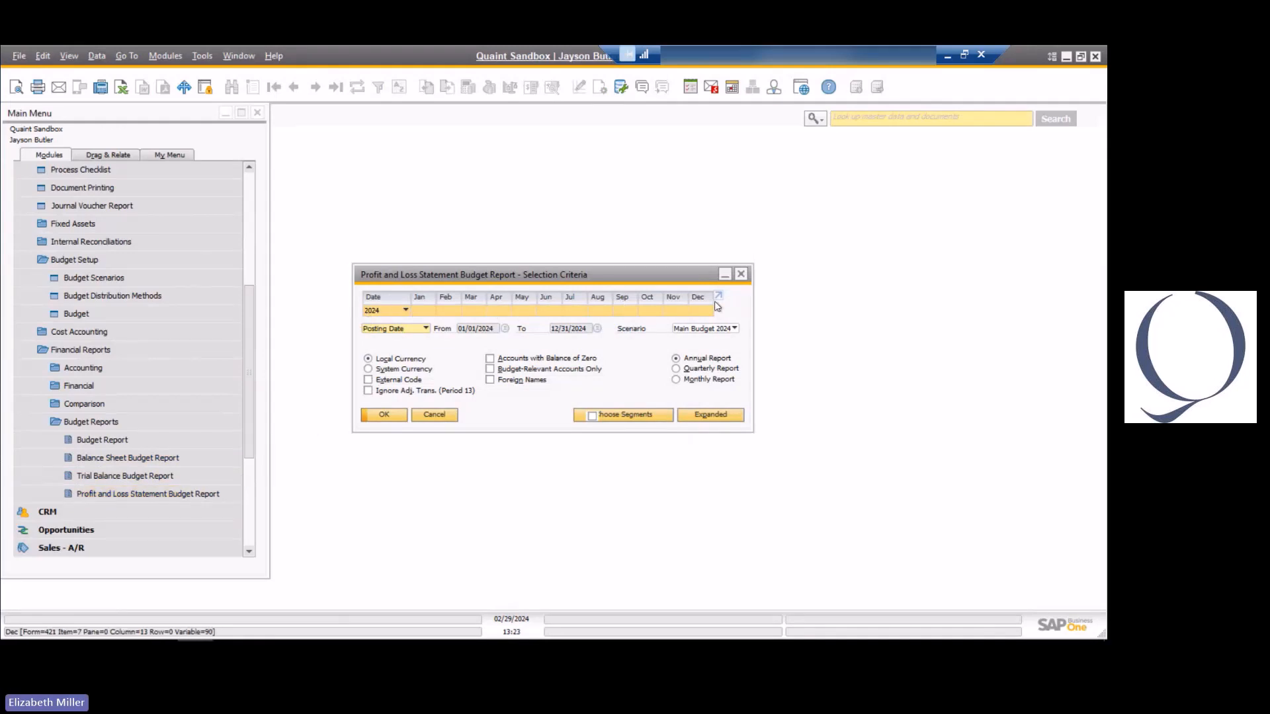
# - Run the annual Profit and Loss Statement Budget Report for the Main Budget 2024 scenario, including accounts with a balance of zero
pyautogui.click(709, 330)
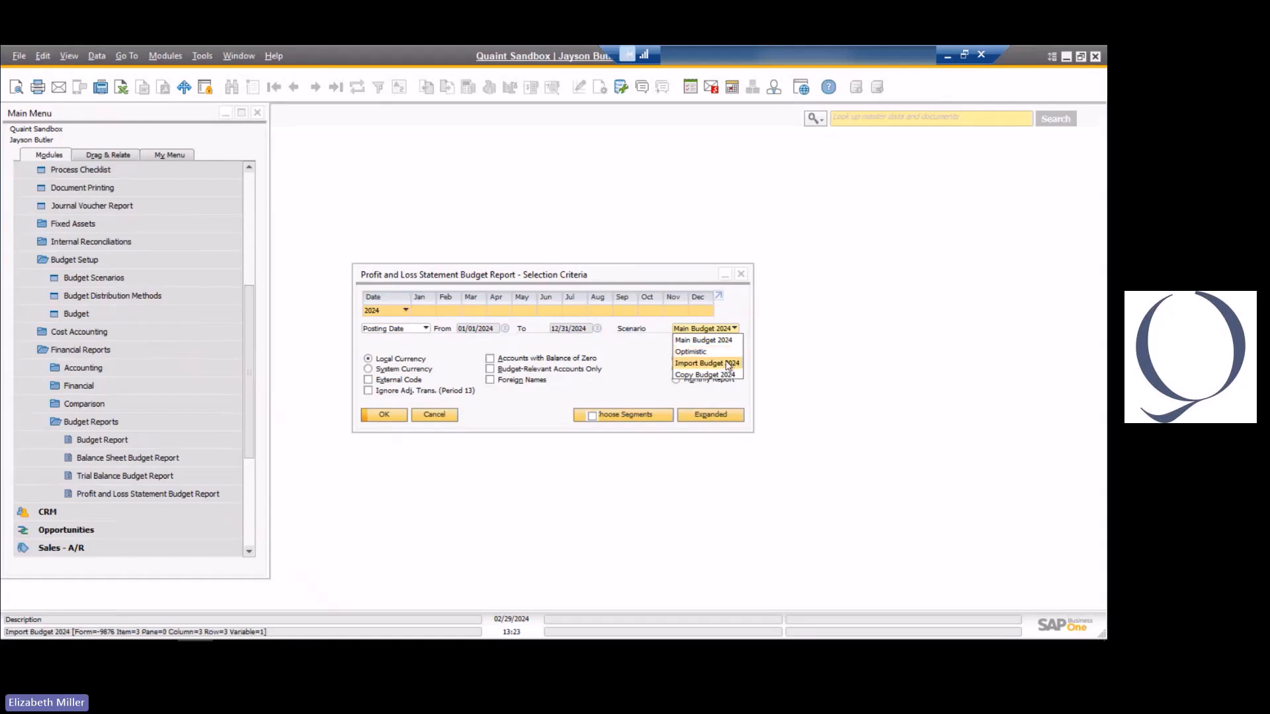
pyautogui.click(721, 340)
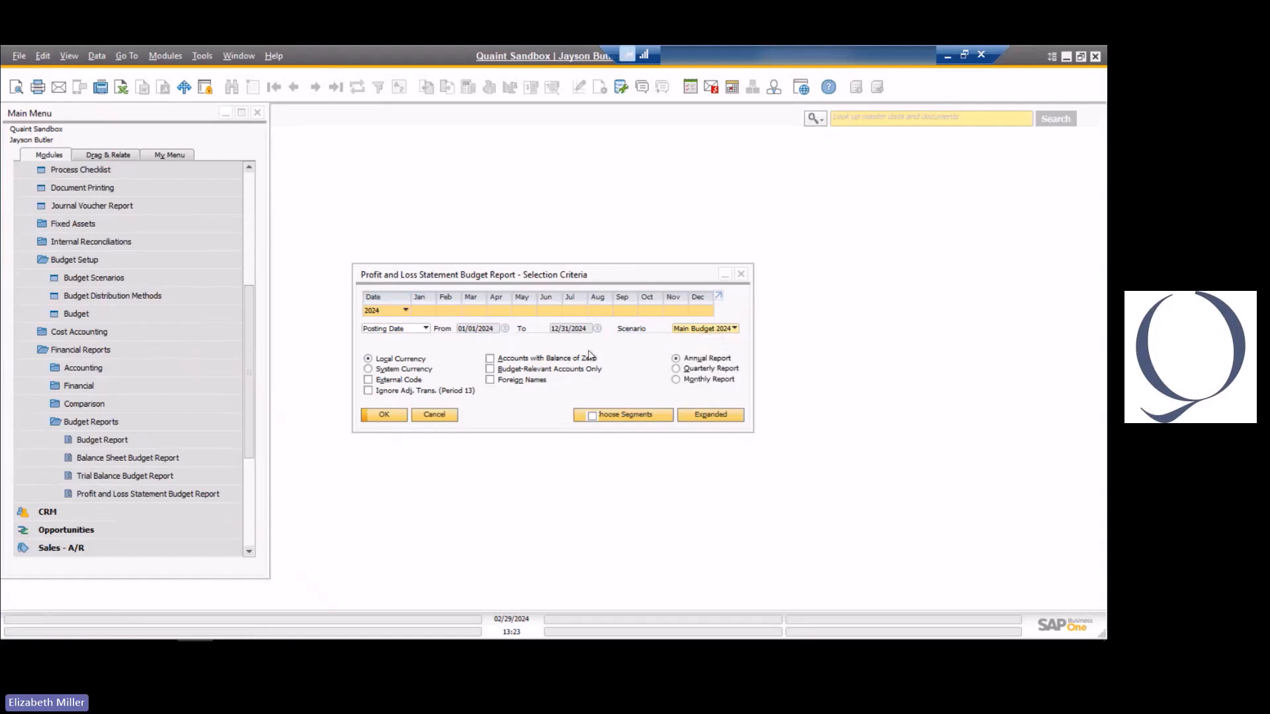
pyautogui.click(542, 365)
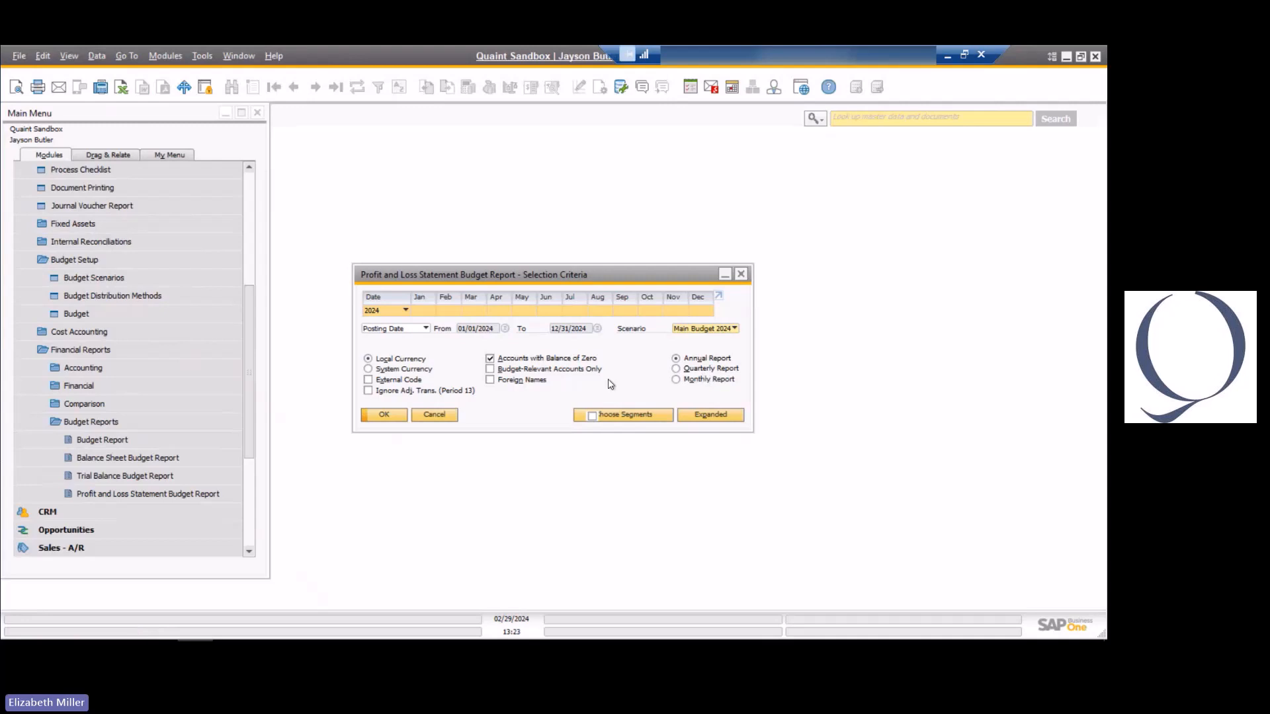
pyautogui.click(380, 415)
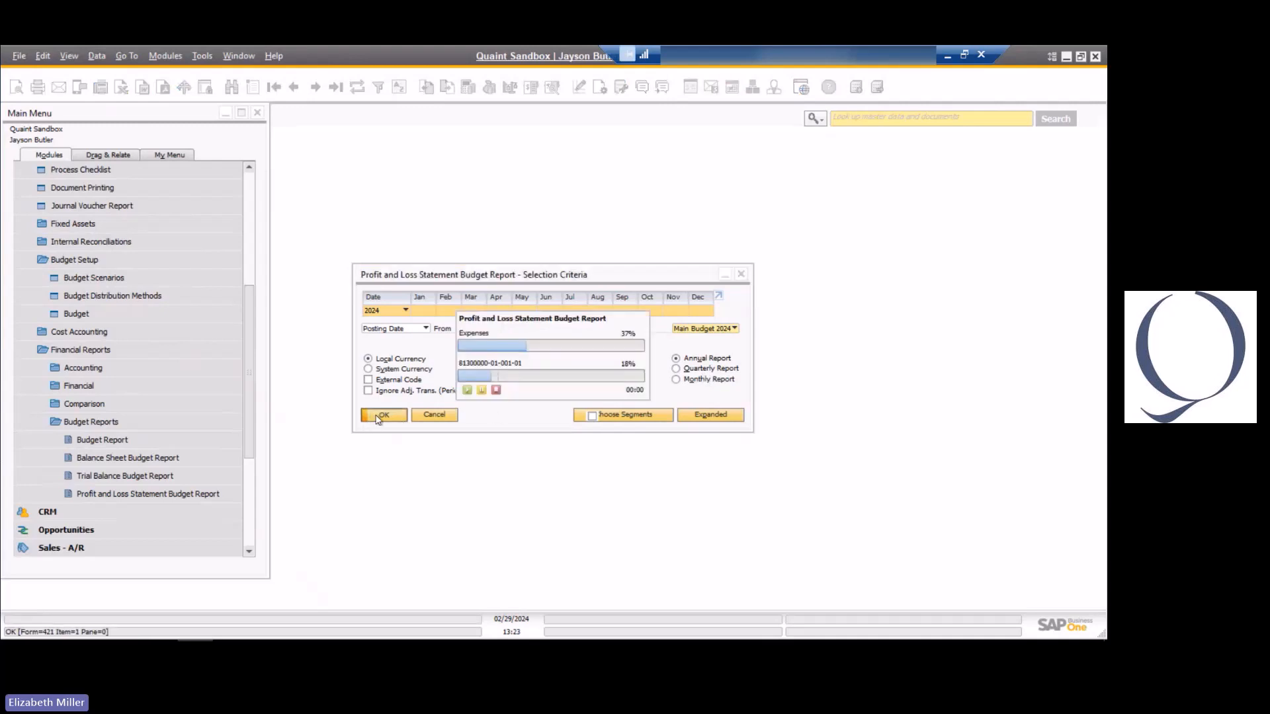
pyautogui.click(610, 324)
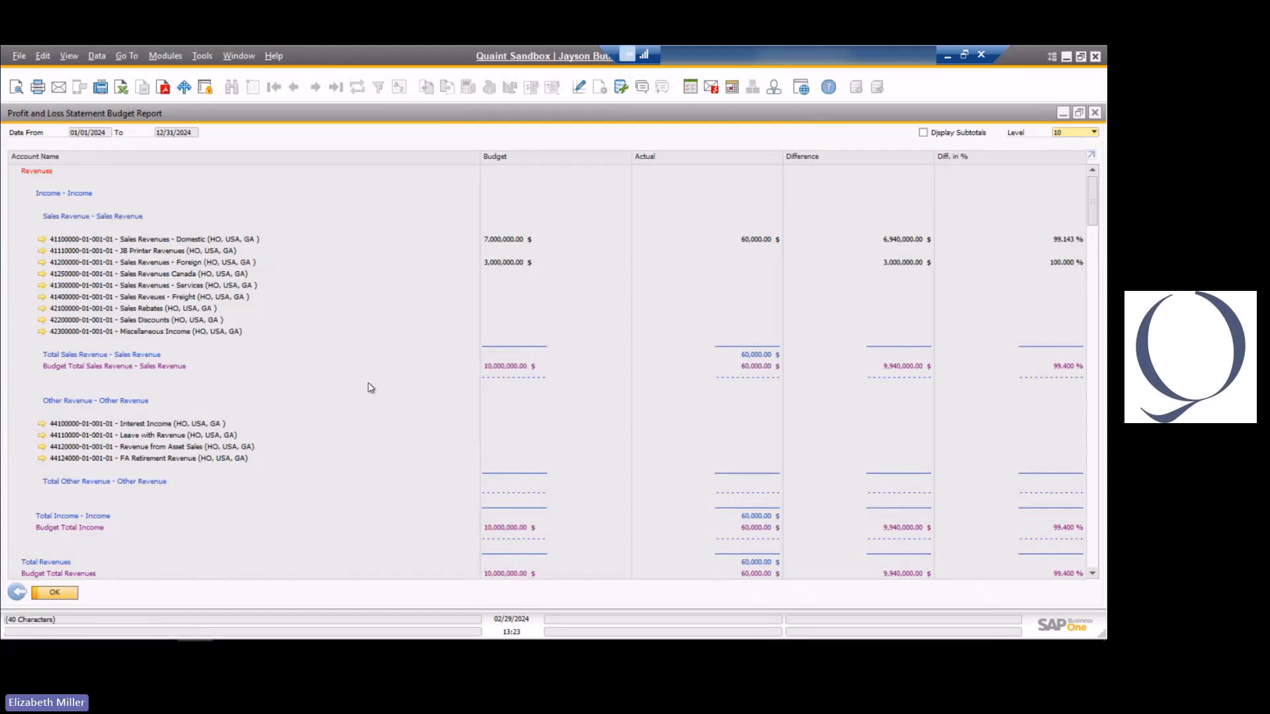
# - Close the annual profit and loss budget report, rerun it as a monthly report and examine the month columns
pyautogui.click(55, 593)
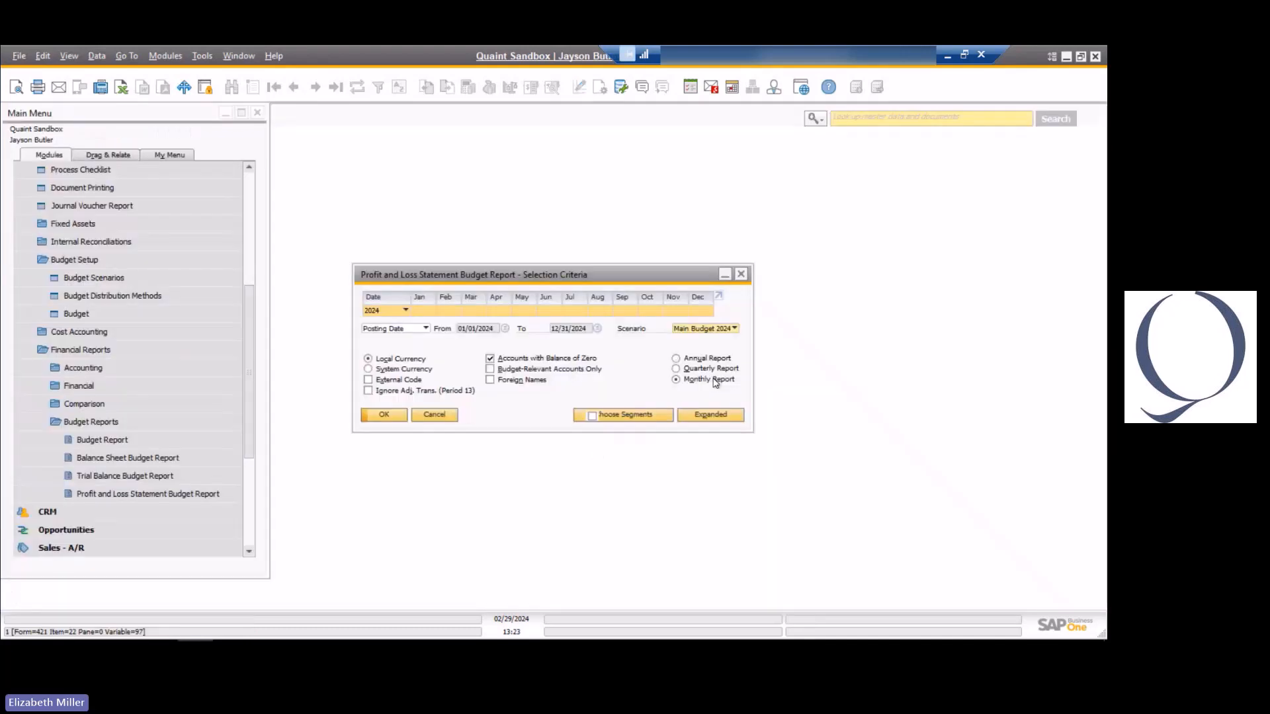
pyautogui.click(378, 416)
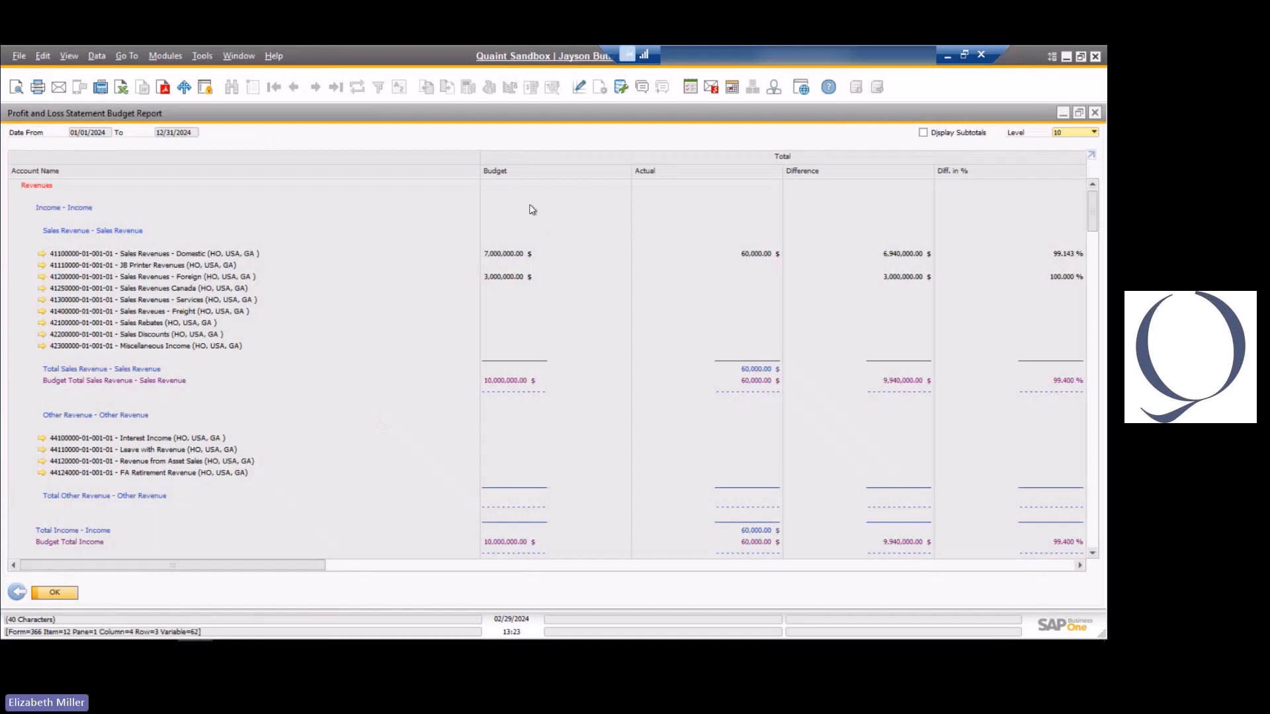
pyautogui.moveTo(275, 567); pyautogui.dragTo(497, 584)
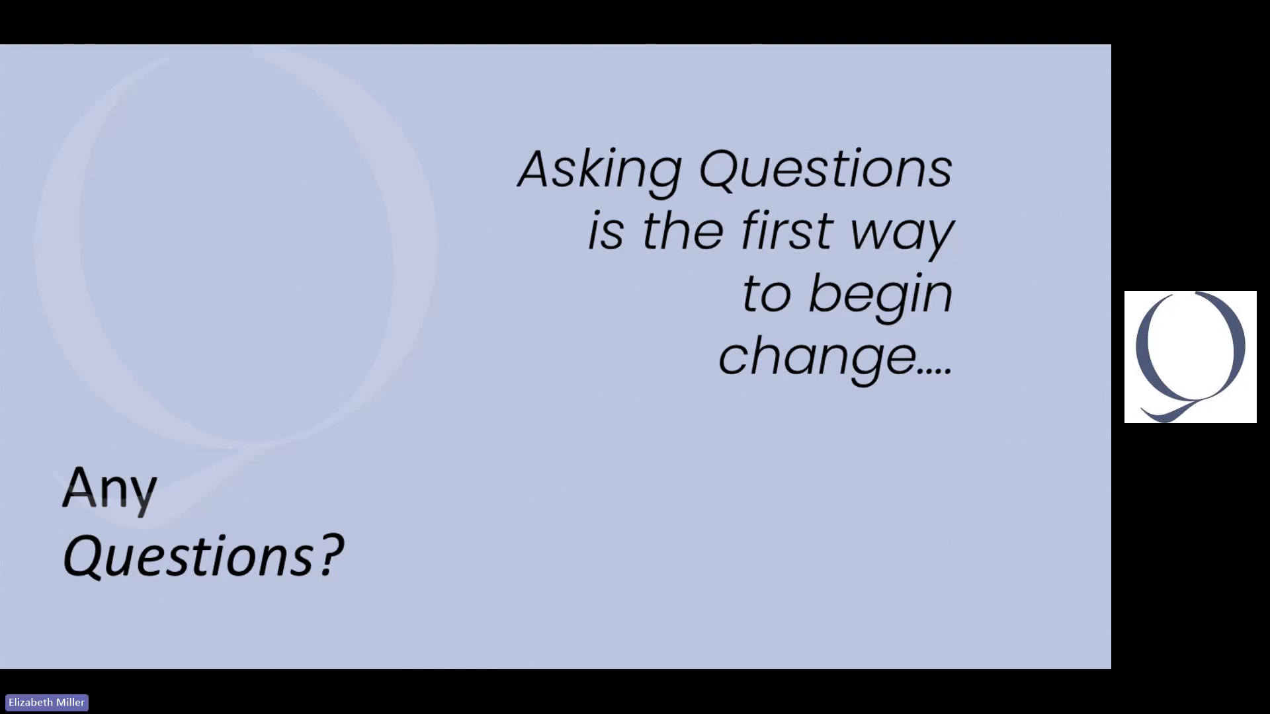
pyautogui.click(463, 311)
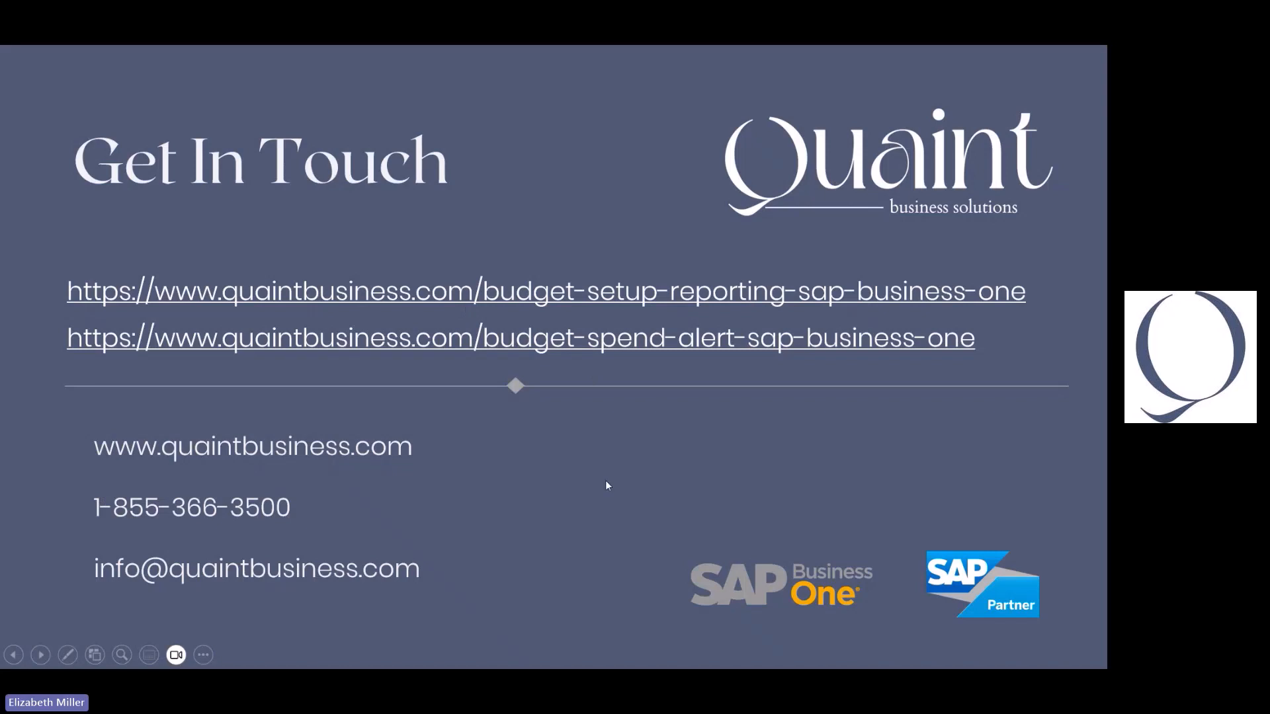